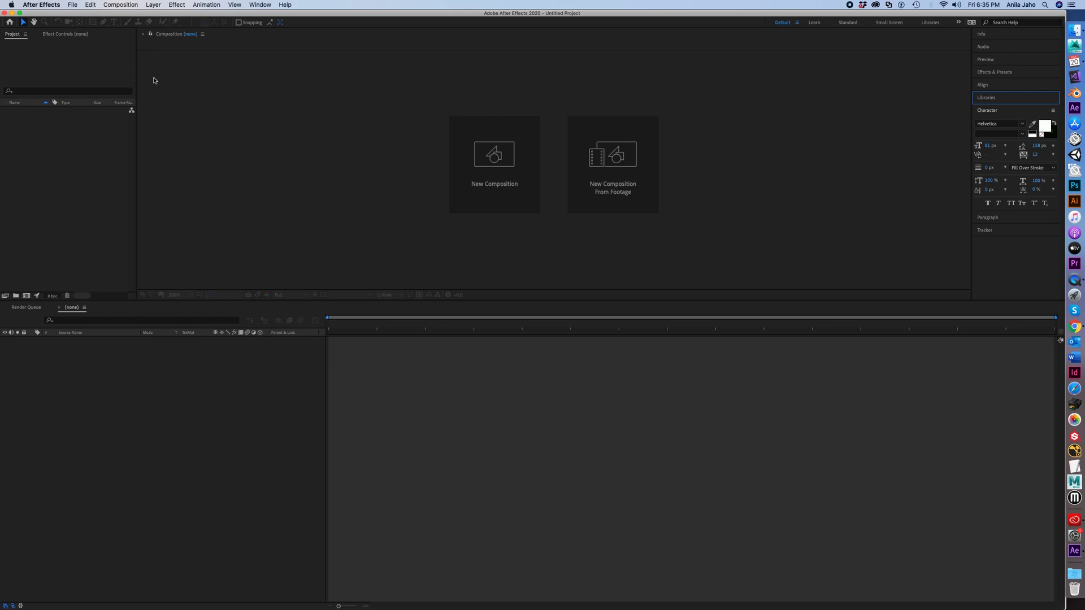
Switch to Chrome and download the Mac OS version of Duik Bassel.2 from the rainboxlab.org Duik page.
left_click(267, 4)
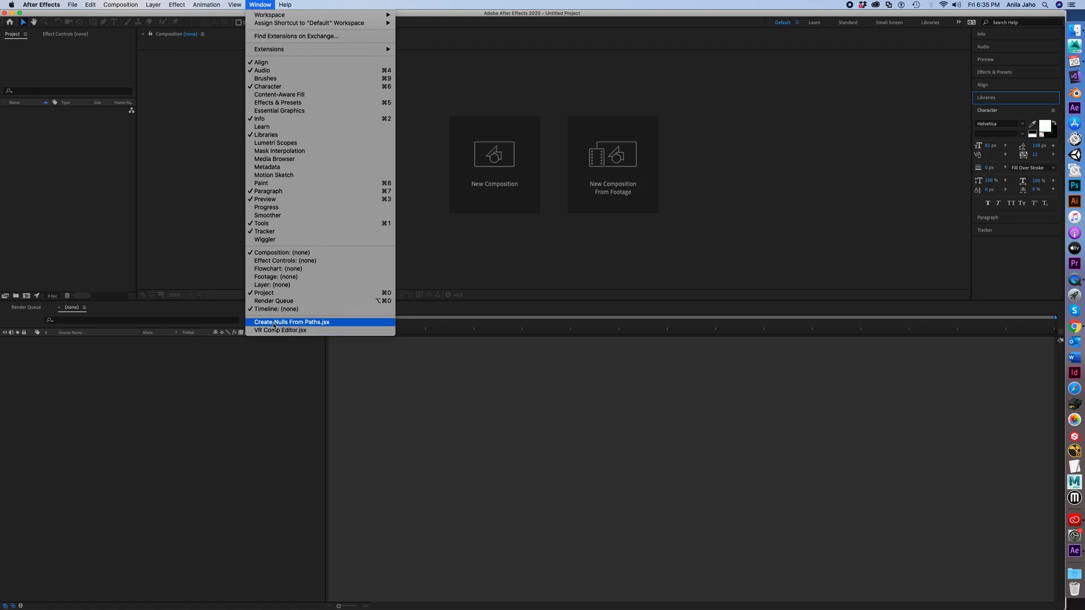
left_click(1073, 327)
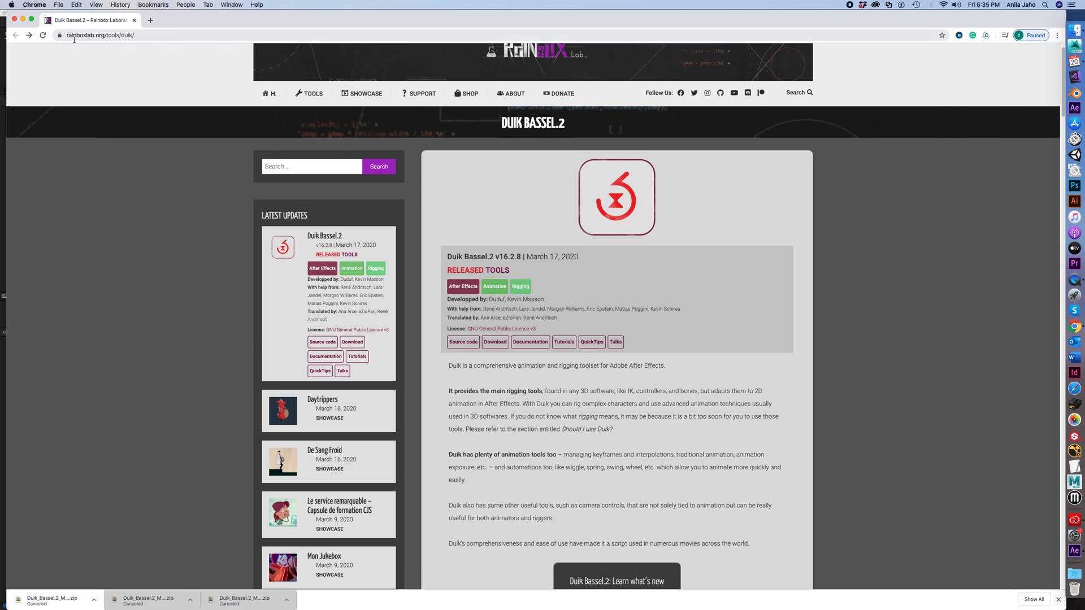
left_click(78, 35)
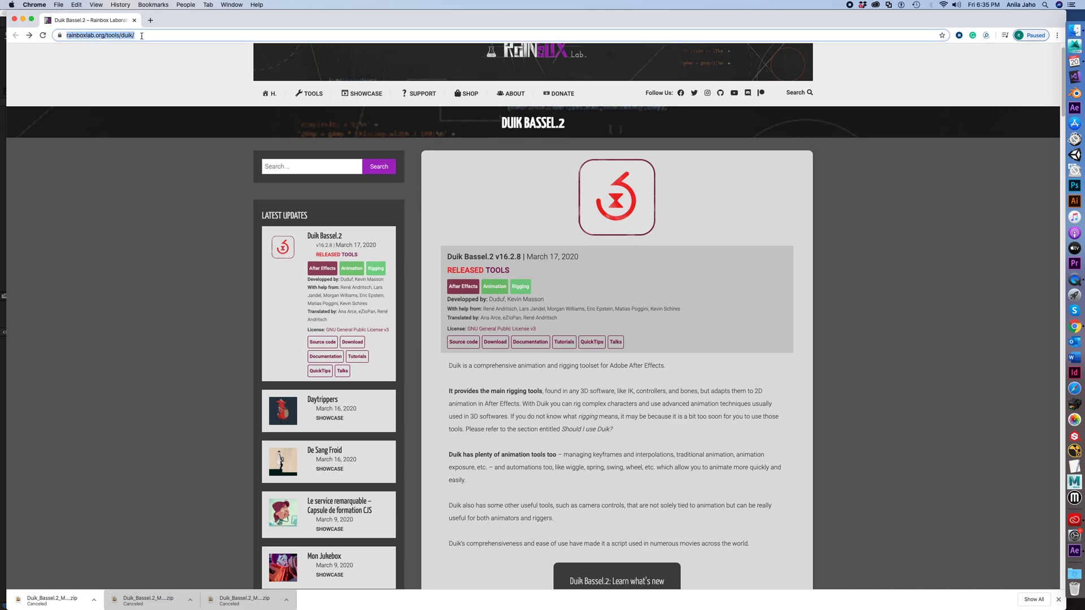
scroll(586, 387, "down", 3)
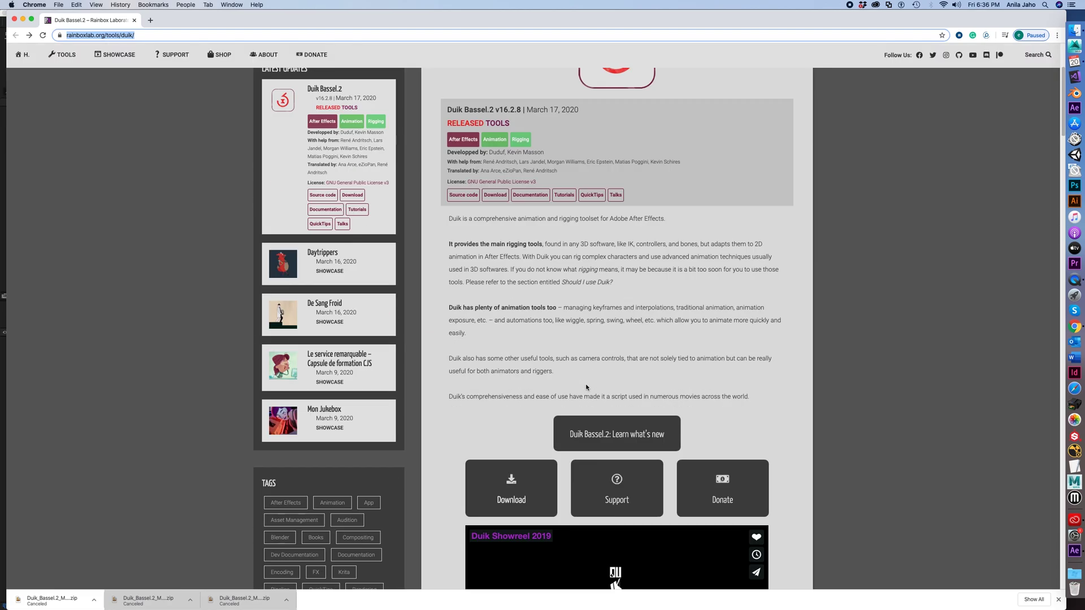
left_click(512, 485)
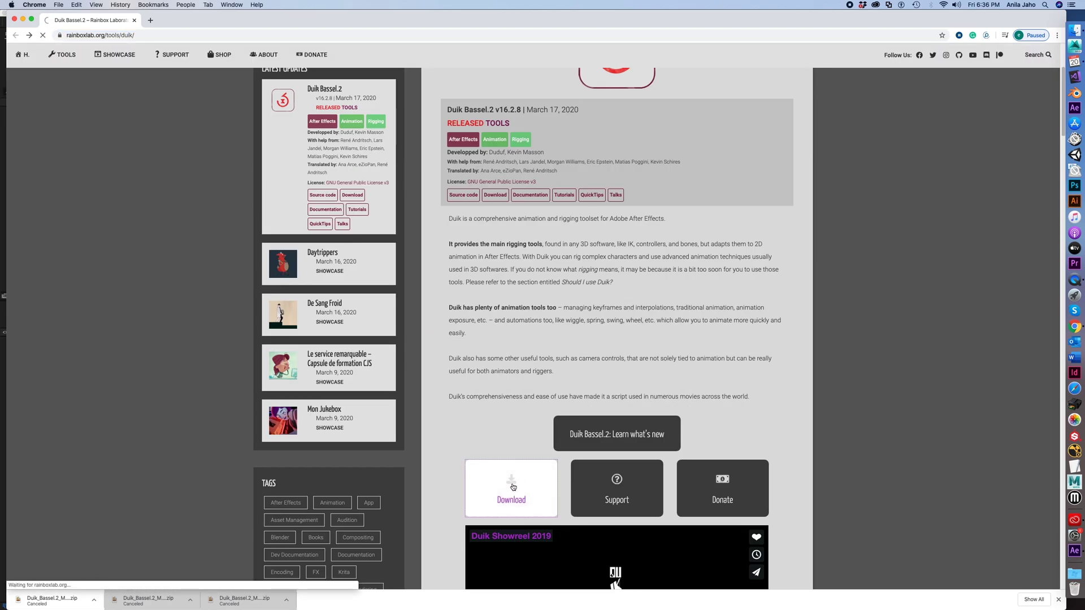
scroll(514, 482, "down", 5)
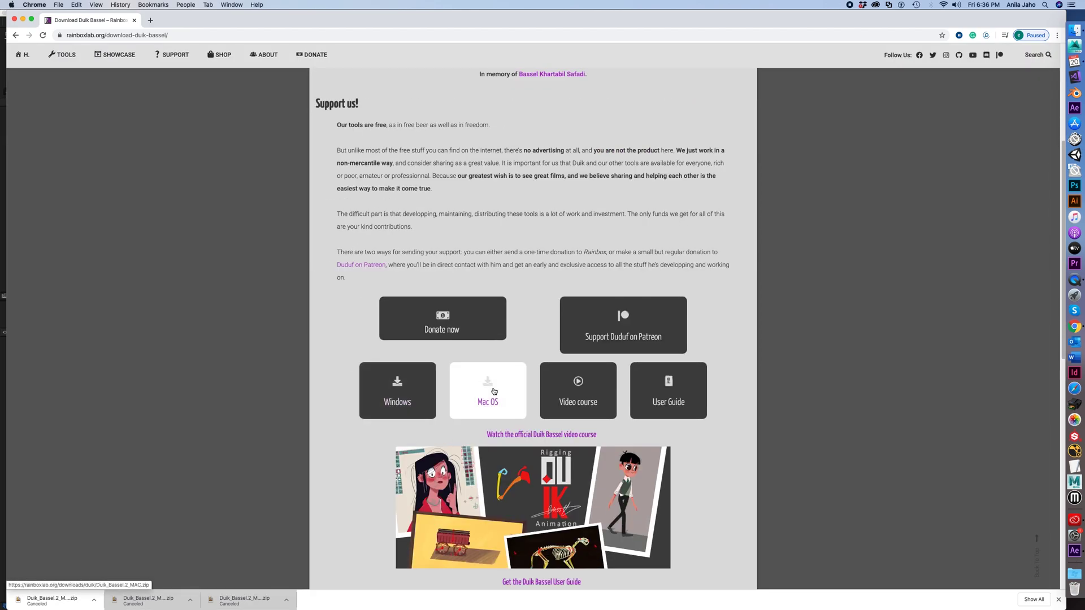
left_click(490, 387)
In Finder, unzip Duik_Bassel.2_MAC.zip in Downloads and select Duik Bassel.2.jsx inside its ScriptUI Panels folder.
left_click(1074, 32)
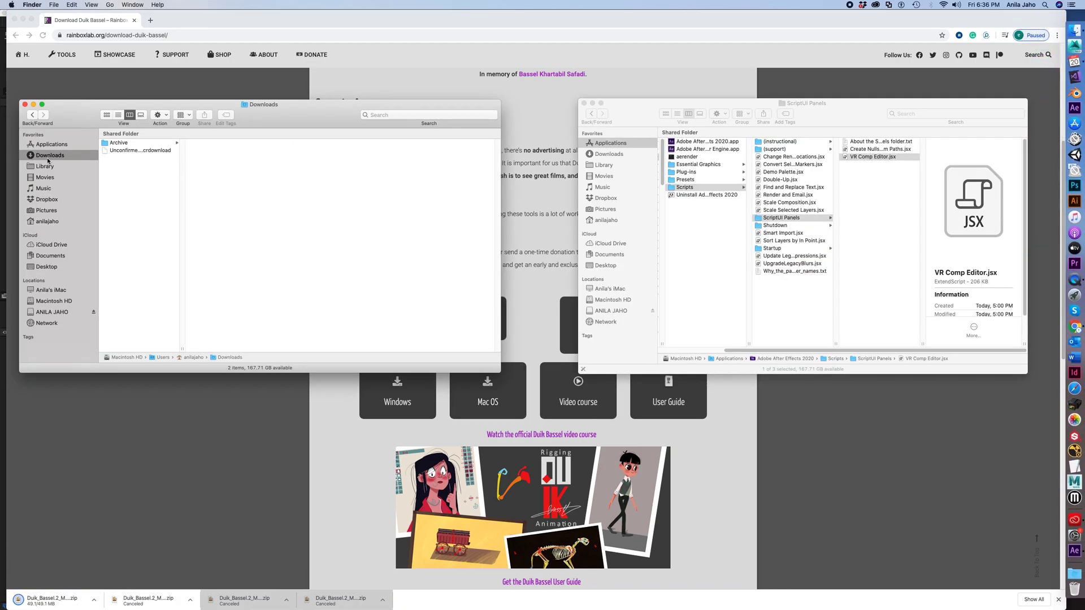
left_click(115, 150)
double_click(116, 150)
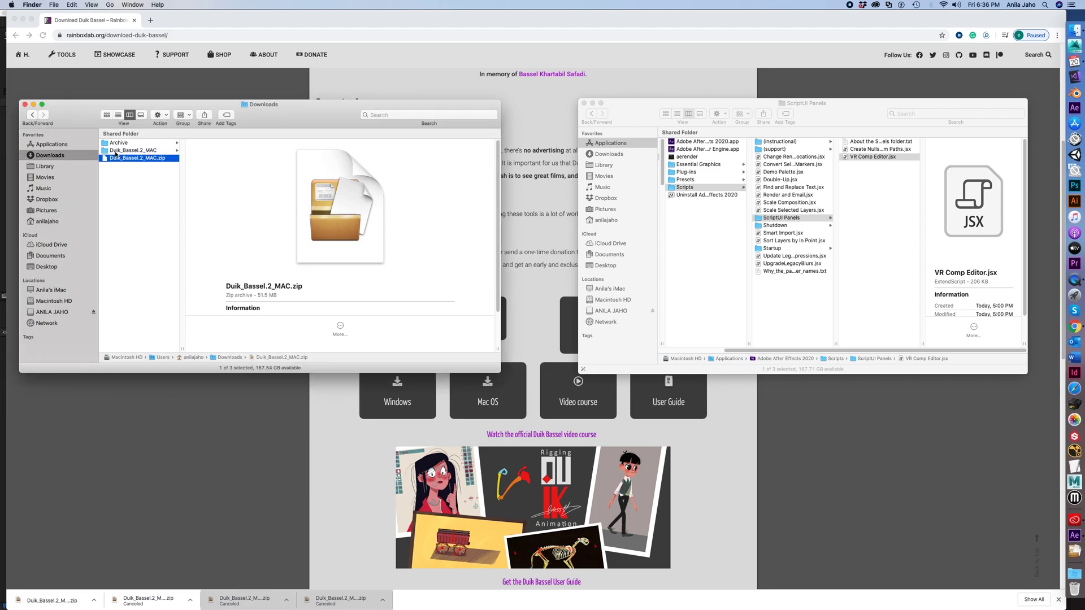
left_click(117, 151)
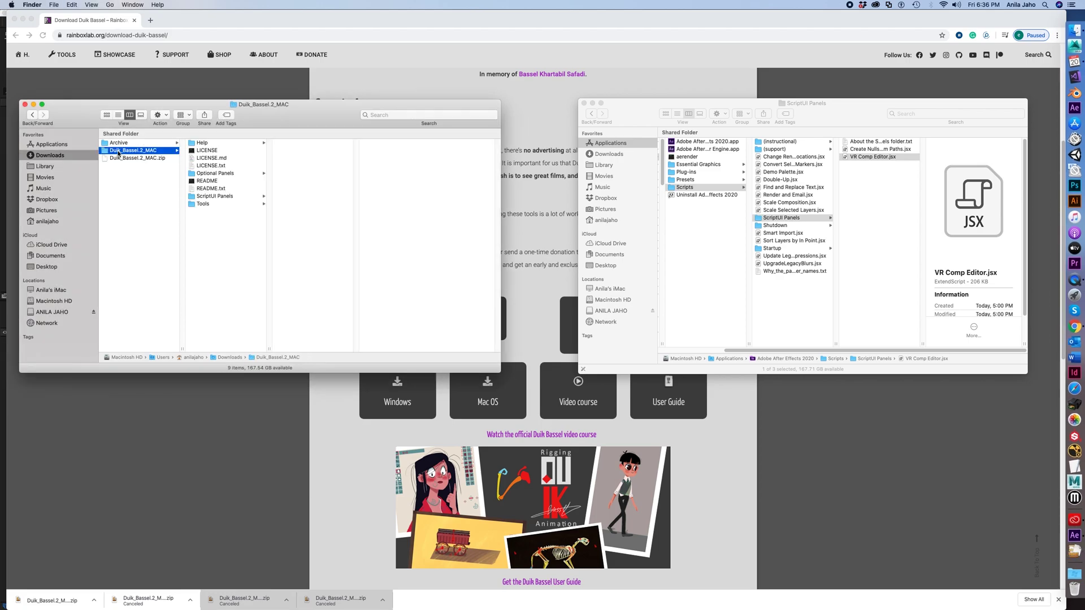
left_click(220, 197)
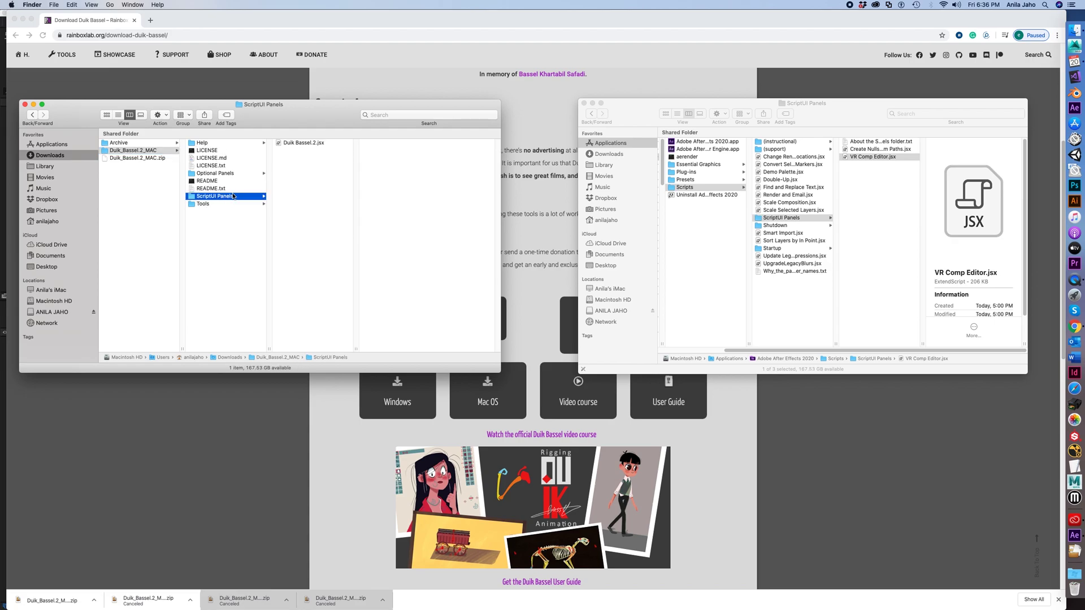
left_click(301, 143)
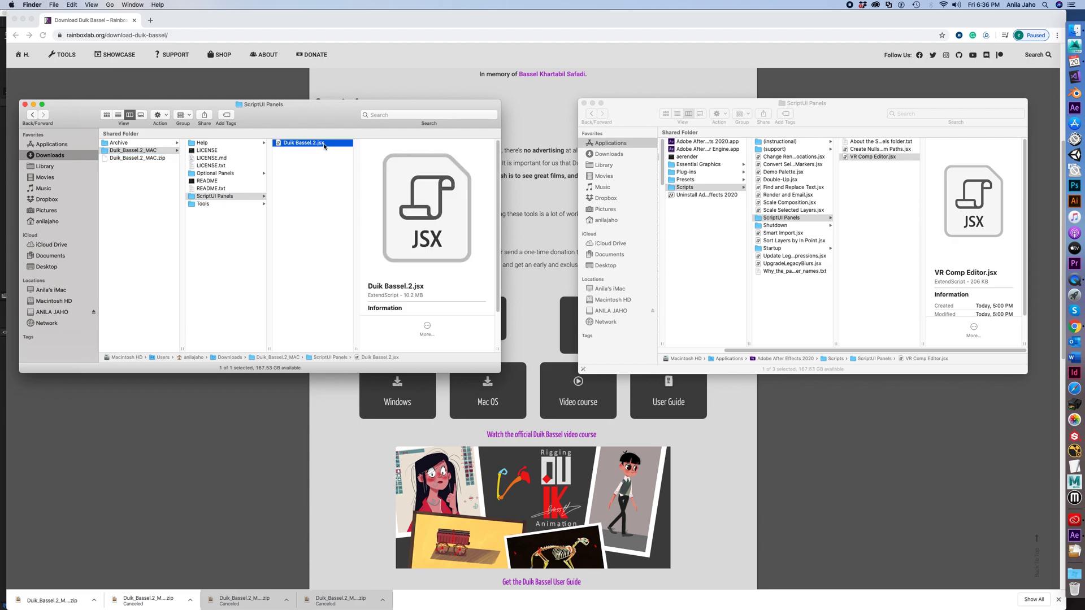
In the second Finder window, open the ScriptUI Panels folder under Applications, Adobe After Effects 2020, Scripts.
left_click_drag(639, 107, 582, 109)
left_click(560, 144)
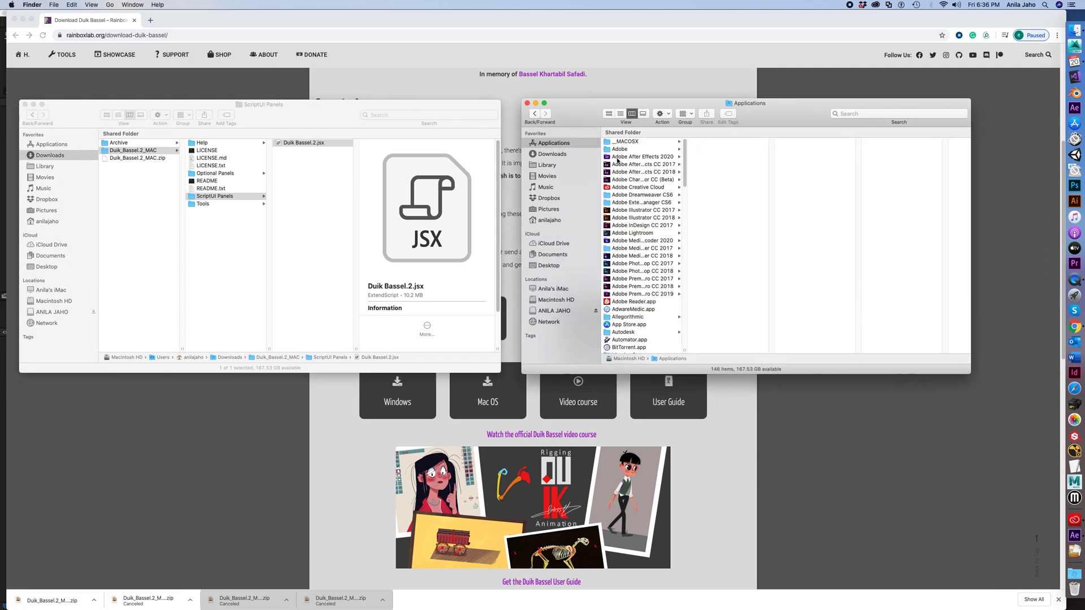
left_click(642, 157)
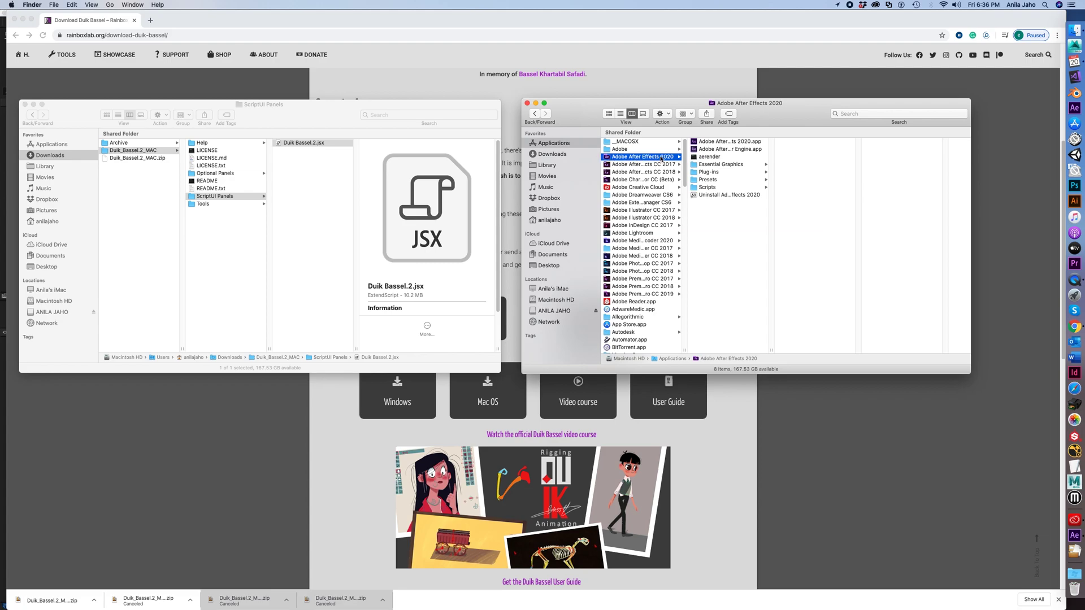
left_click(709, 179)
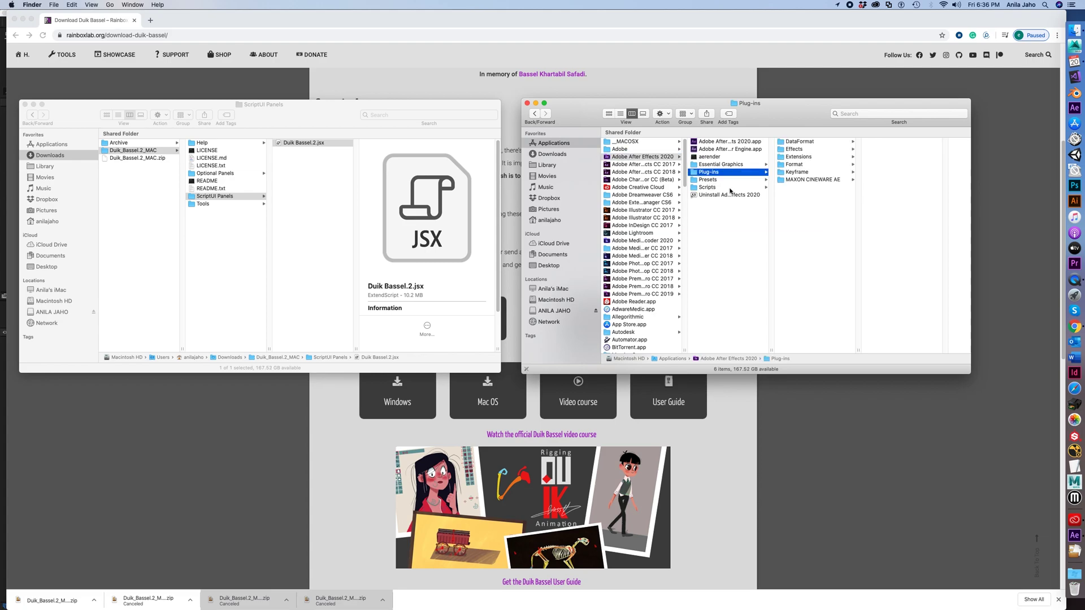
left_click(703, 188)
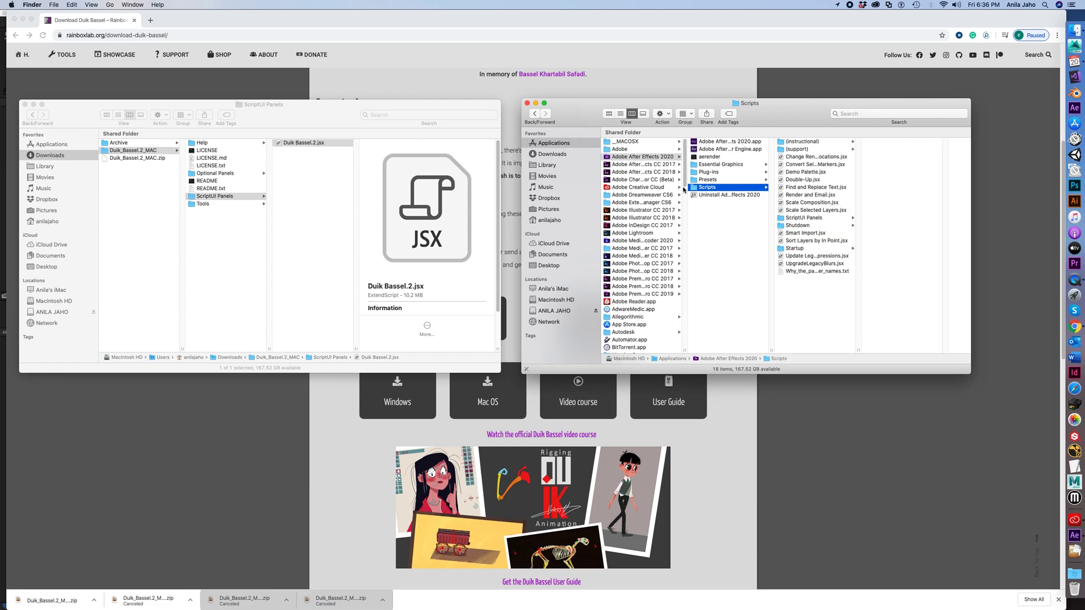
left_click(798, 218)
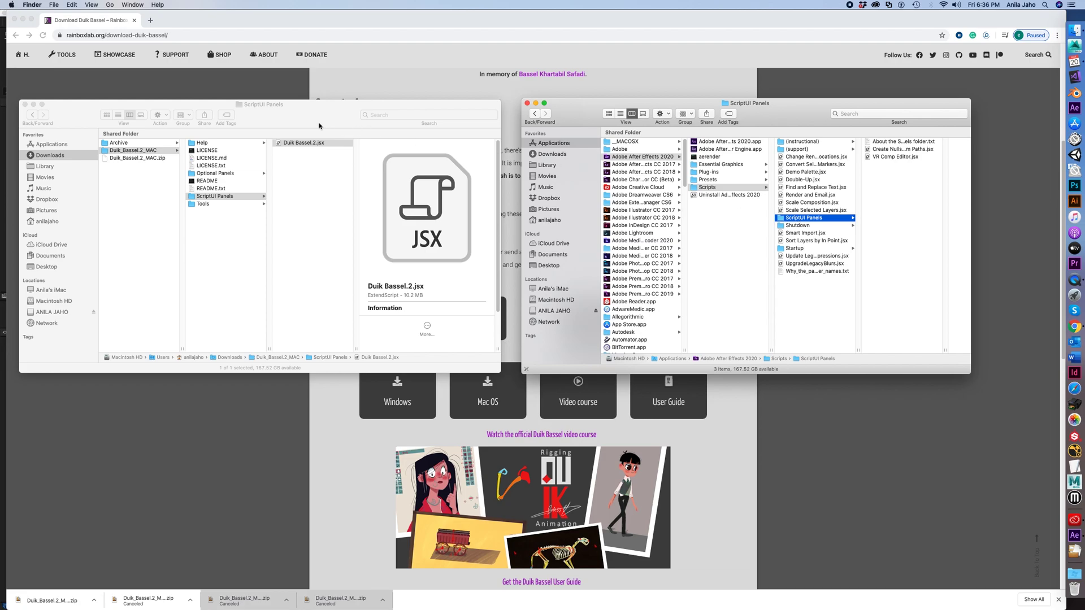
Move Duik Bassel.2.jsx into After Effects' ScriptUI Panels folder, authorizing the change with the administrator password.
left_click_drag(279, 145, 890, 181)
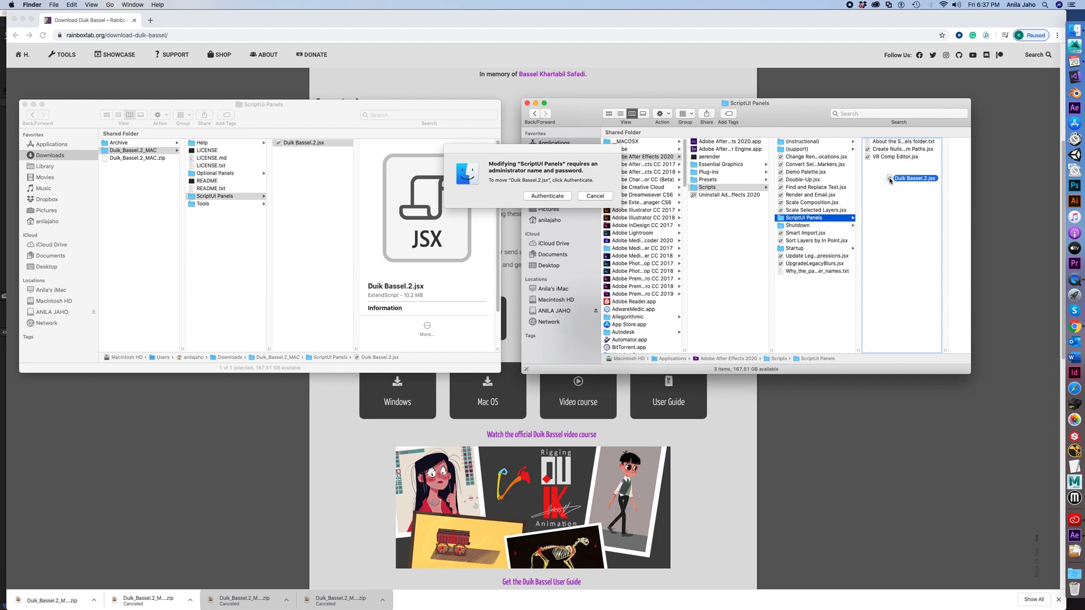
left_click(546, 196)
type("•••")
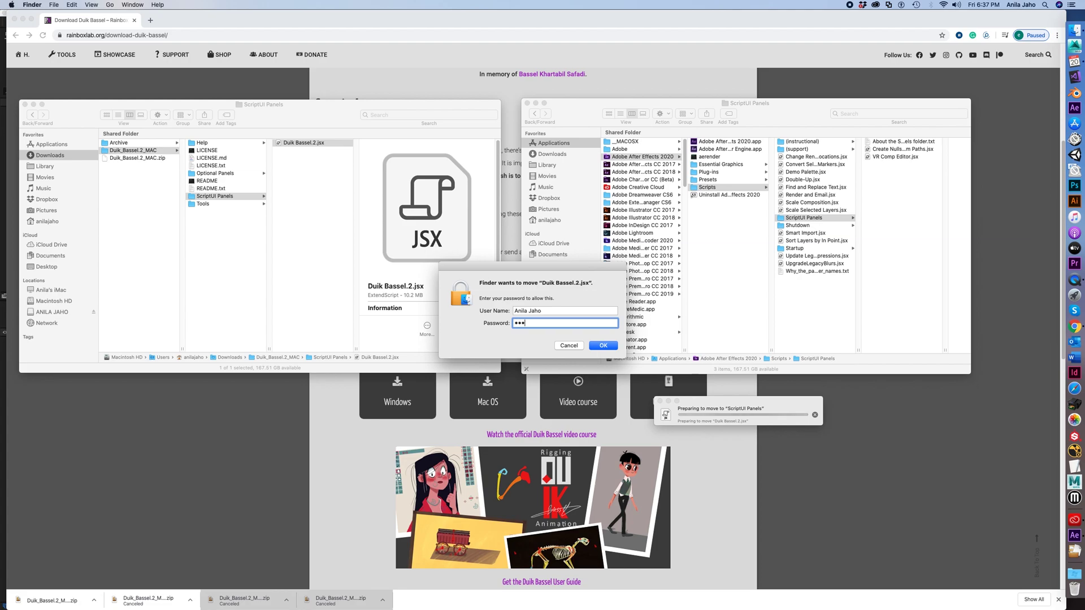
type("••••••••")
key("Return")
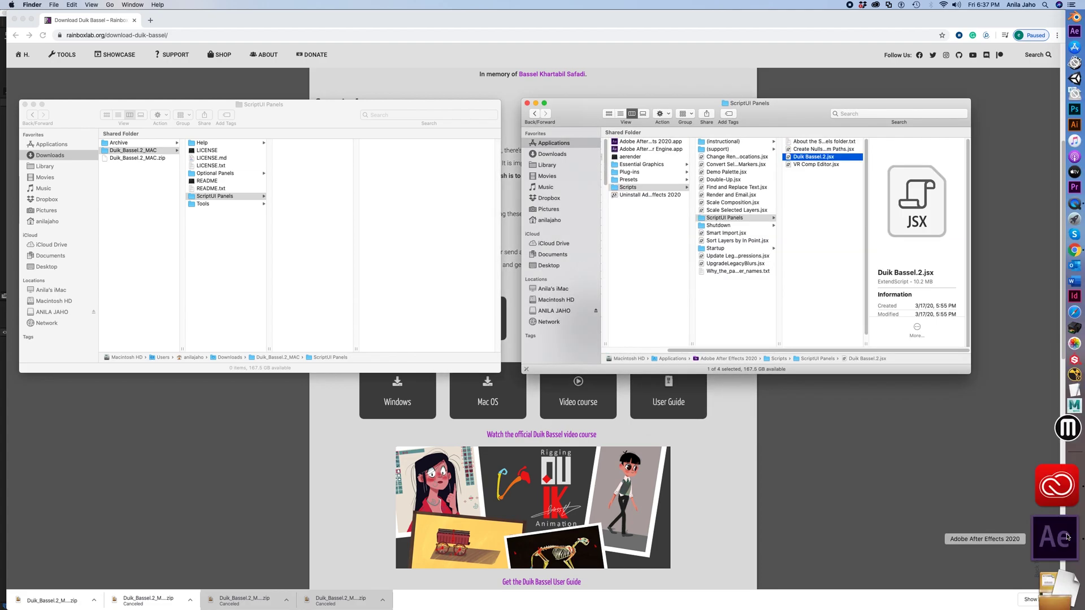
Switch to After Effects, check the available scripts for Duik, and close and reopen the program to reload them.
left_click(1074, 536)
left_click(261, 5)
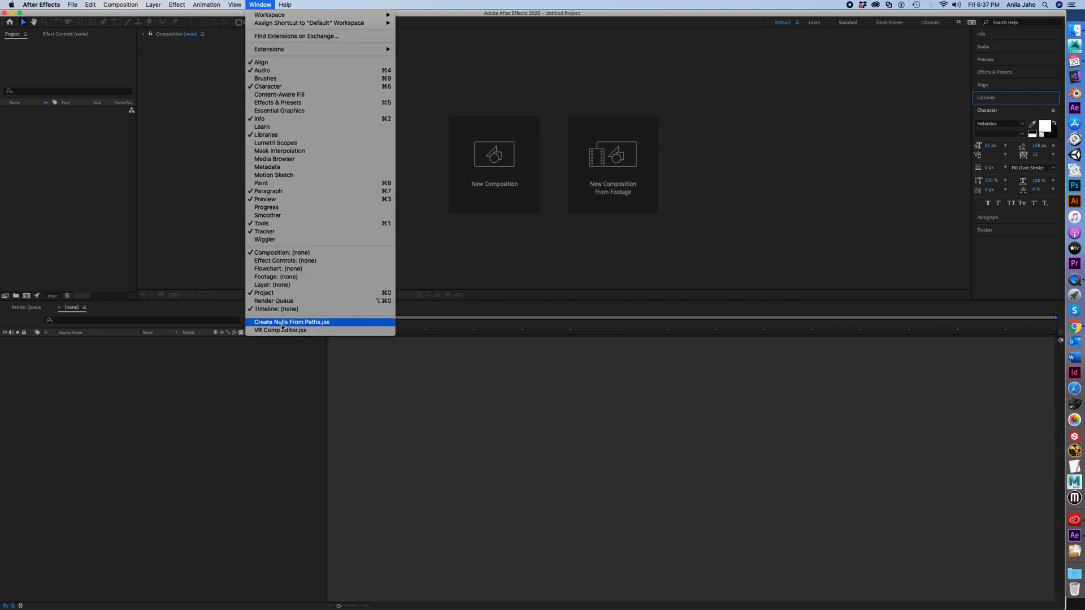
left_click(14, 15)
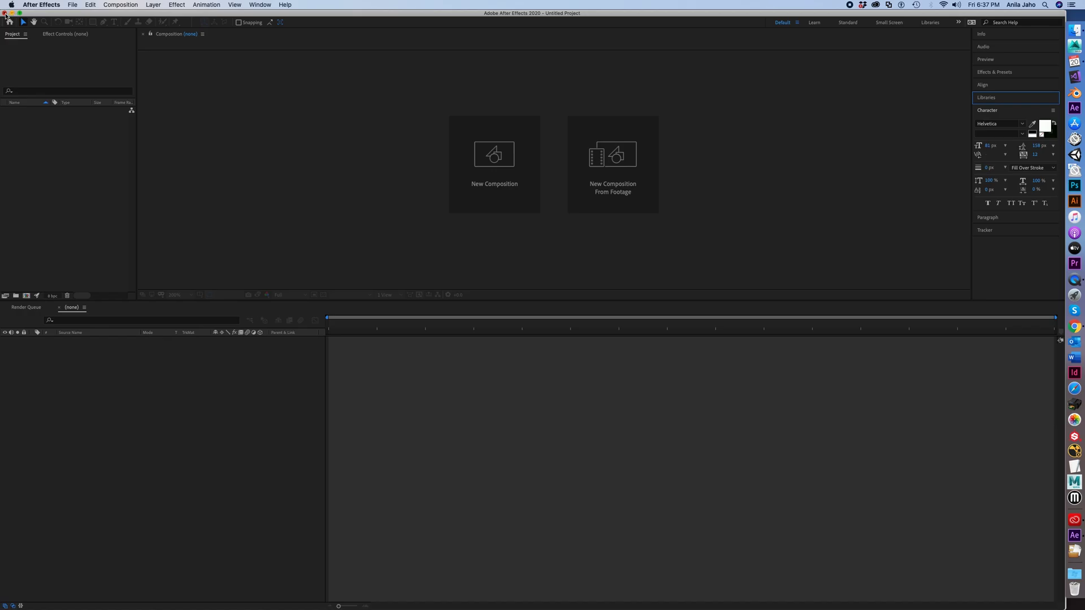
left_click(5, 13)
left_click(1073, 535)
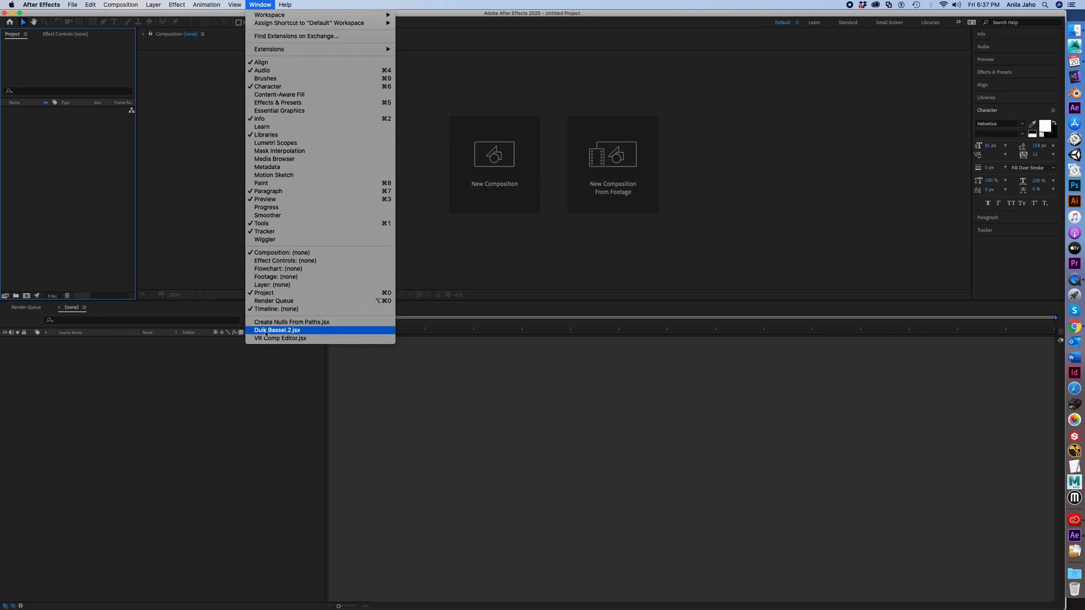
Open the Duik Bassel.2.jsx script panel, place it in the middle of the workspace and make it taller.
left_click(283, 333)
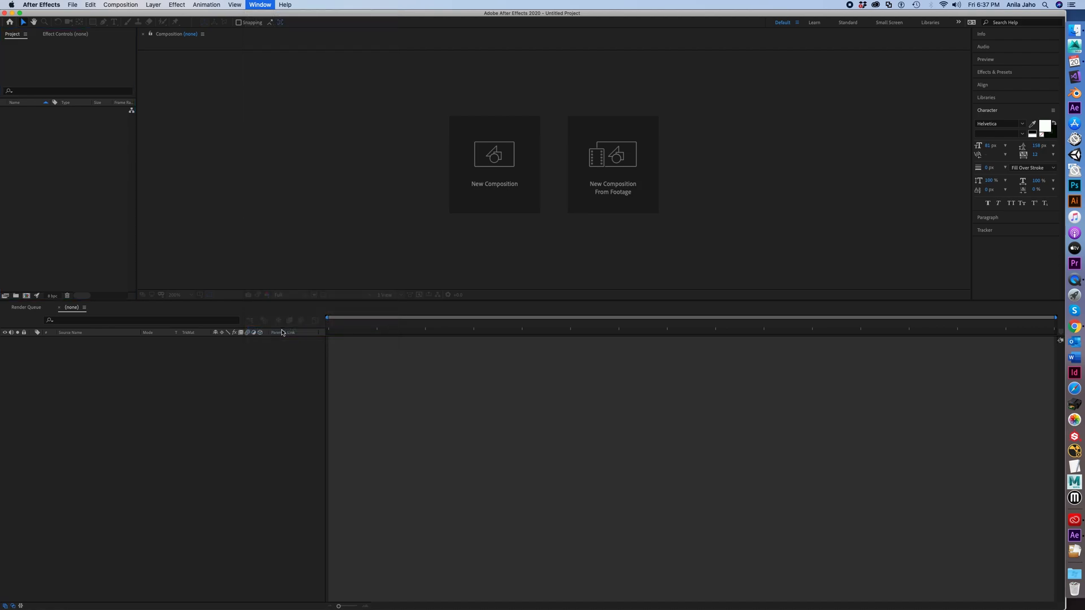
left_click_drag(130, 34, 397, 232)
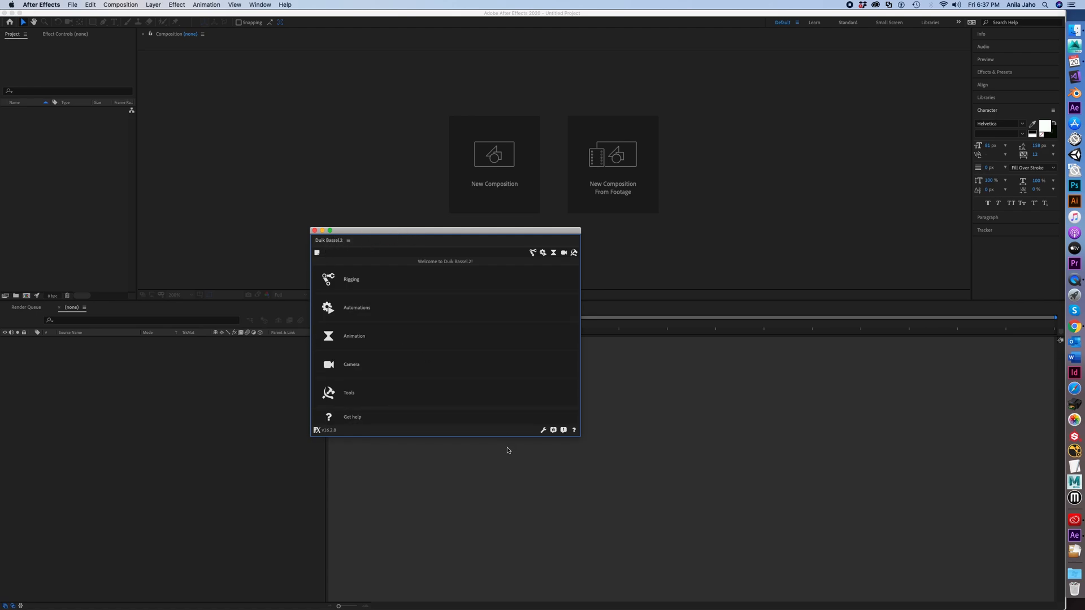
left_click_drag(505, 437, 507, 471)
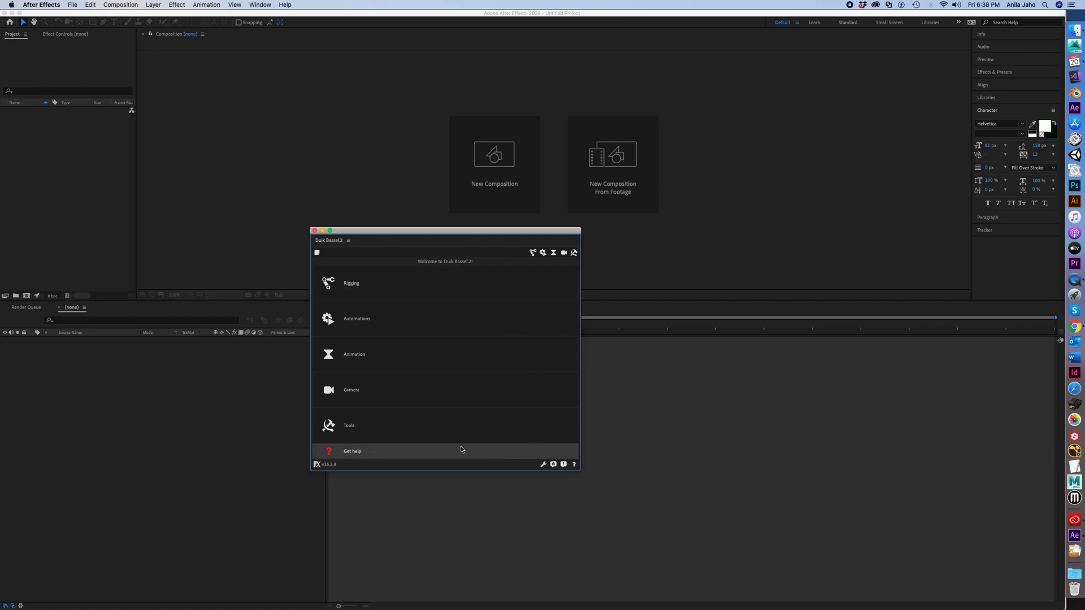
left_click(574, 464)
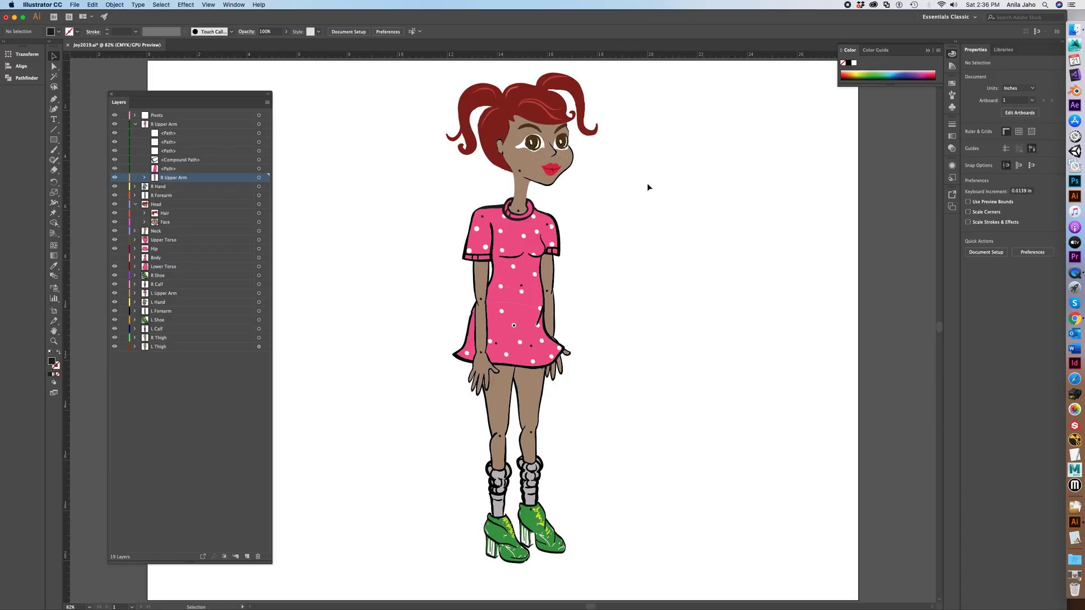
In Illustrator's character file, collapse the R Upper Arm and Head layers and clear the artwork selection.
left_click(135, 125)
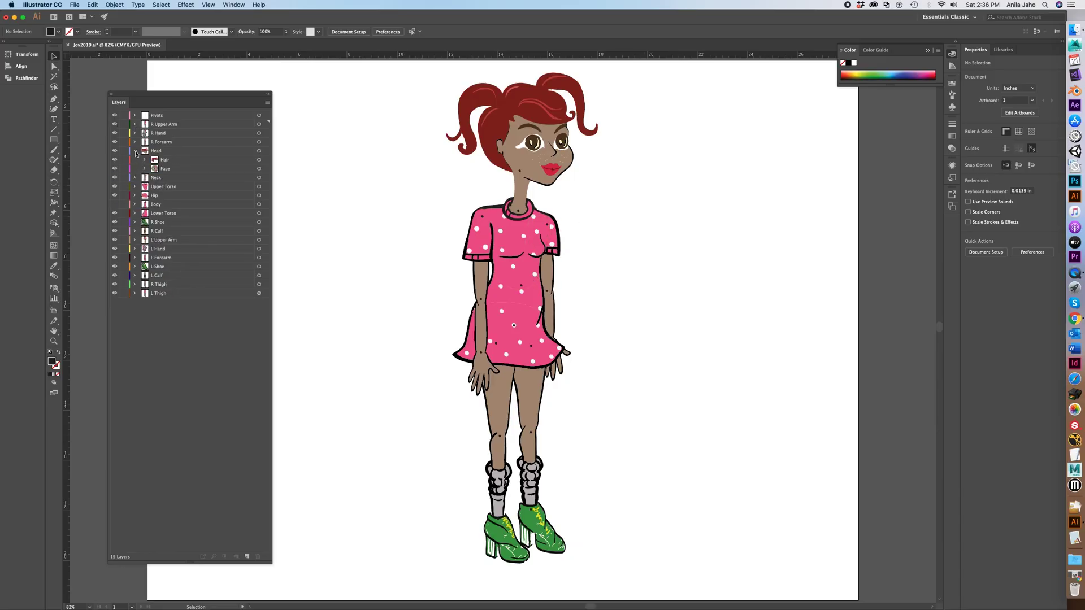
left_click(136, 152)
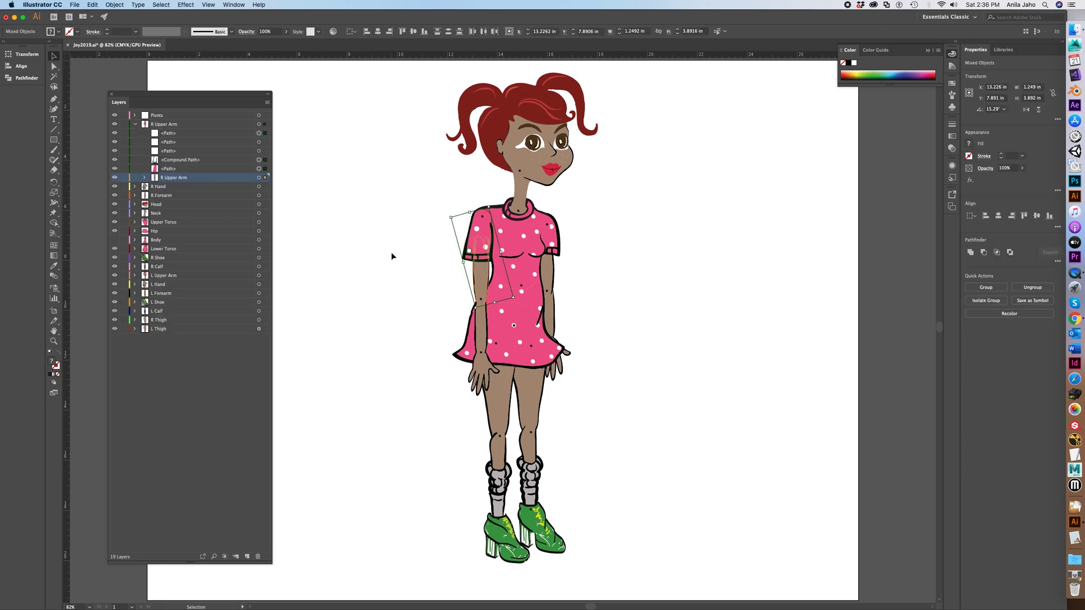
left_click(392, 255)
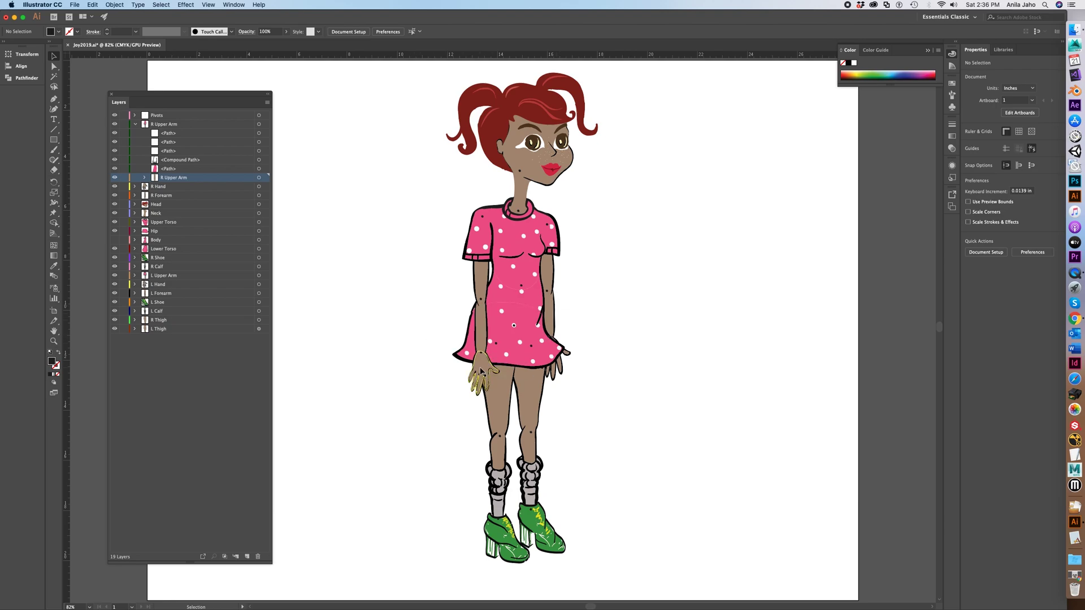
Pull the calves and thighs off the character, placing the R Calf and R Thigh left of the body and the L Calf and L Thigh right.
left_click(531, 463)
left_click_drag(532, 464, 608, 449)
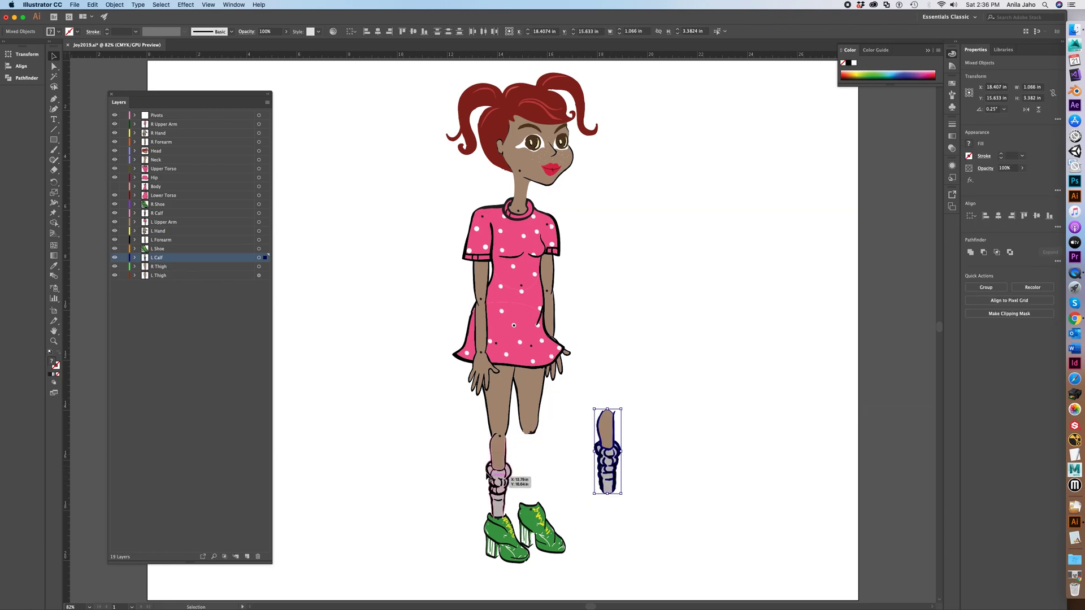
left_click(497, 481)
left_click_drag(498, 481, 396, 474)
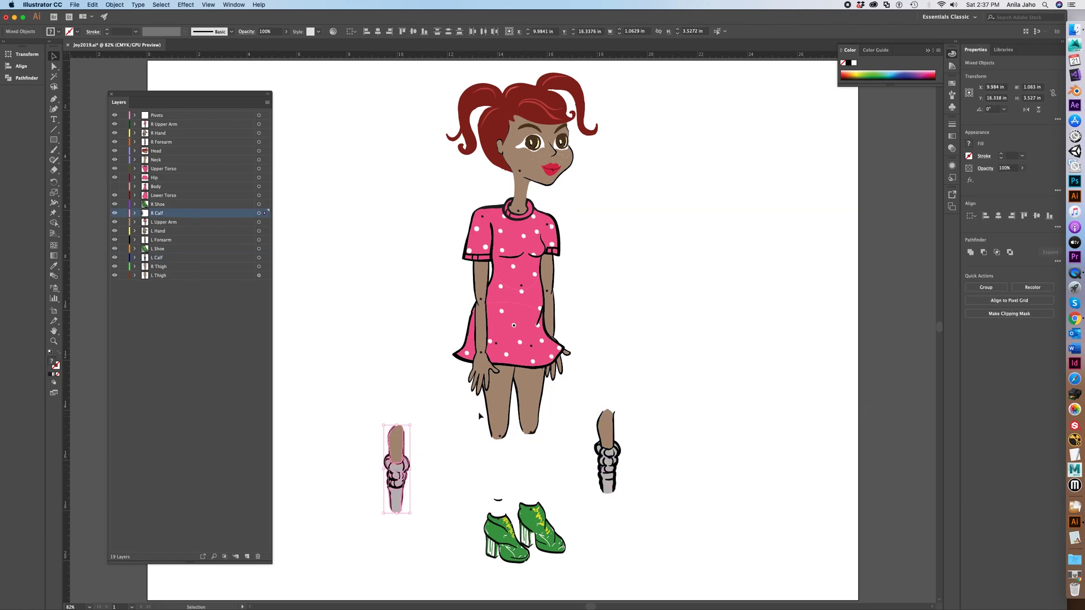
left_click_drag(504, 428, 358, 383)
left_click(534, 411)
left_click_drag(534, 410, 583, 411)
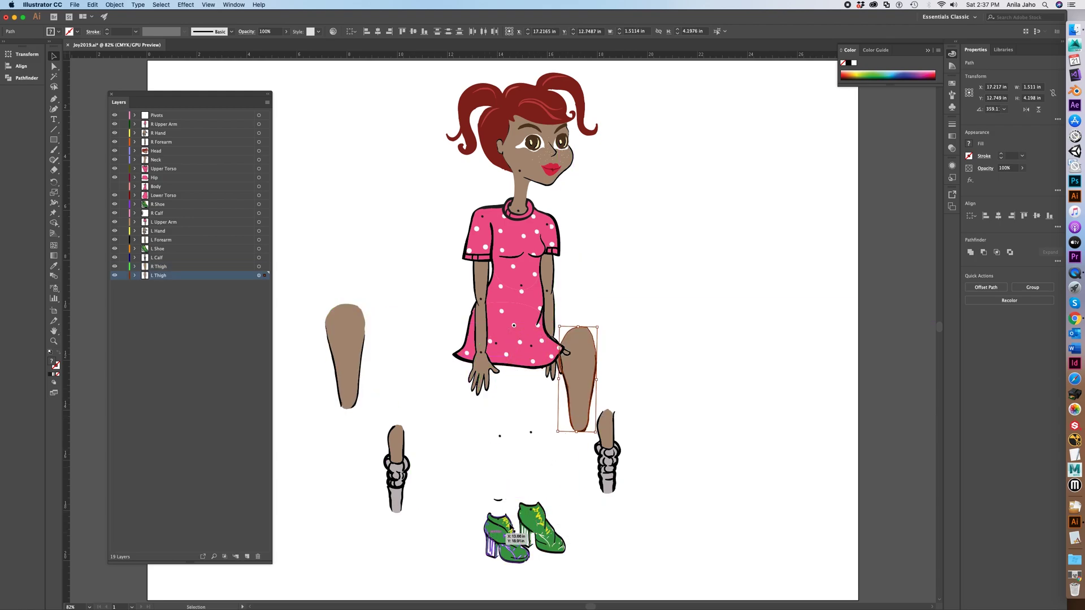
Move the R Hand and R Forearm artwork away from the body into the empty space on its left.
left_click_drag(480, 377, 399, 360)
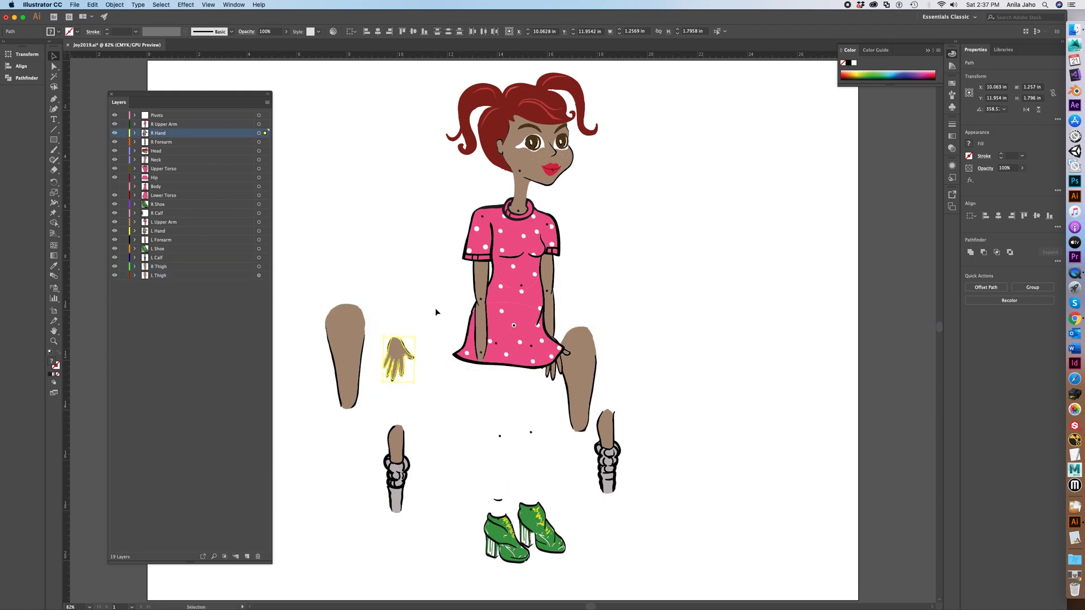
left_click(480, 333)
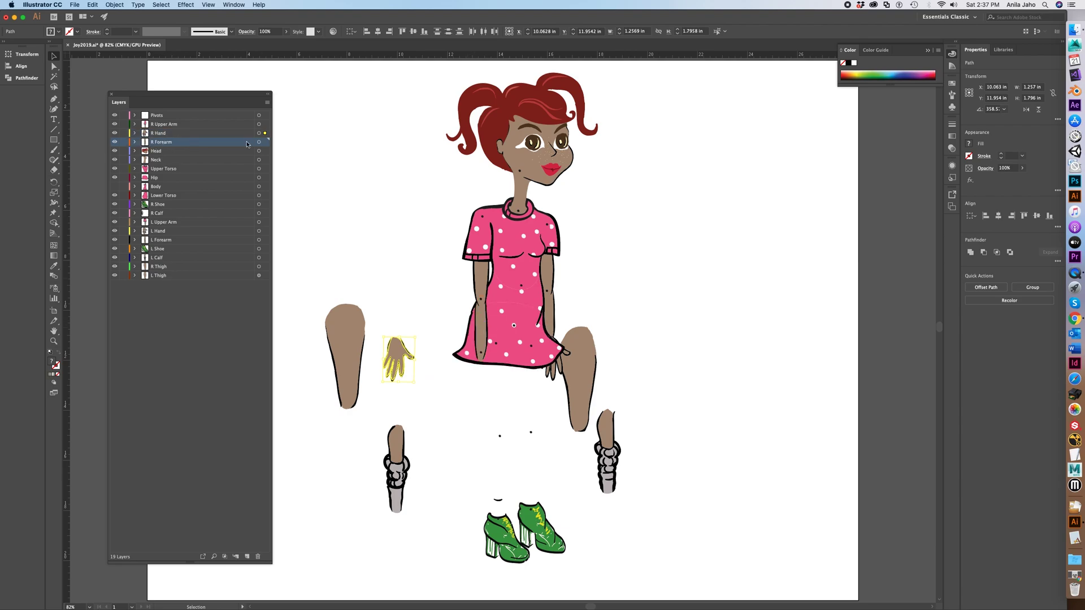
left_click_drag(485, 333, 406, 334)
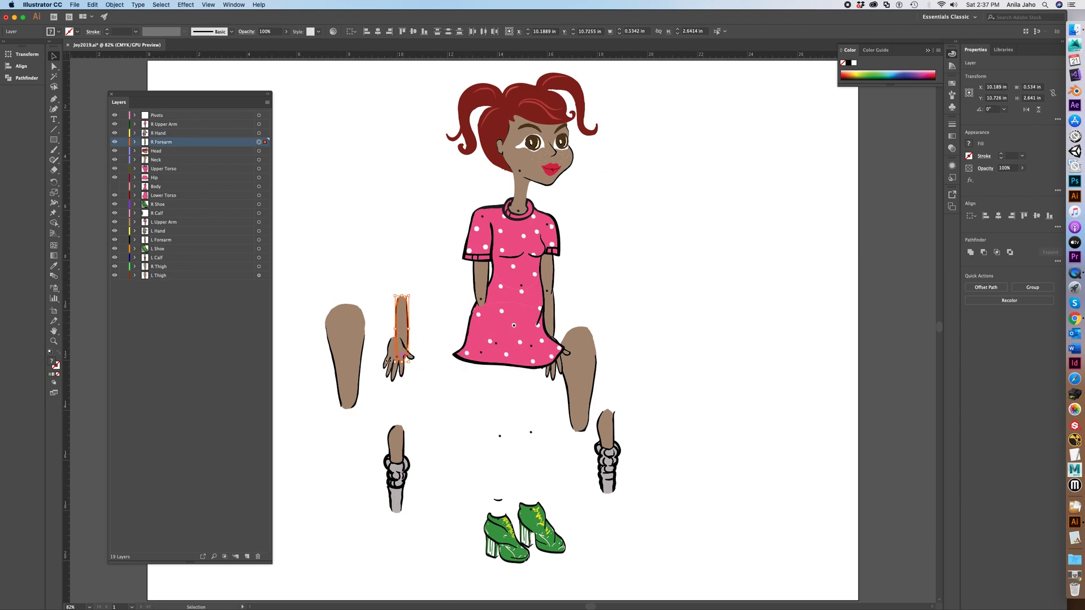
Move the R Upper Arm and Neck artwork left of the body and shift the head slightly up and right.
left_click_drag(480, 254, 397, 251)
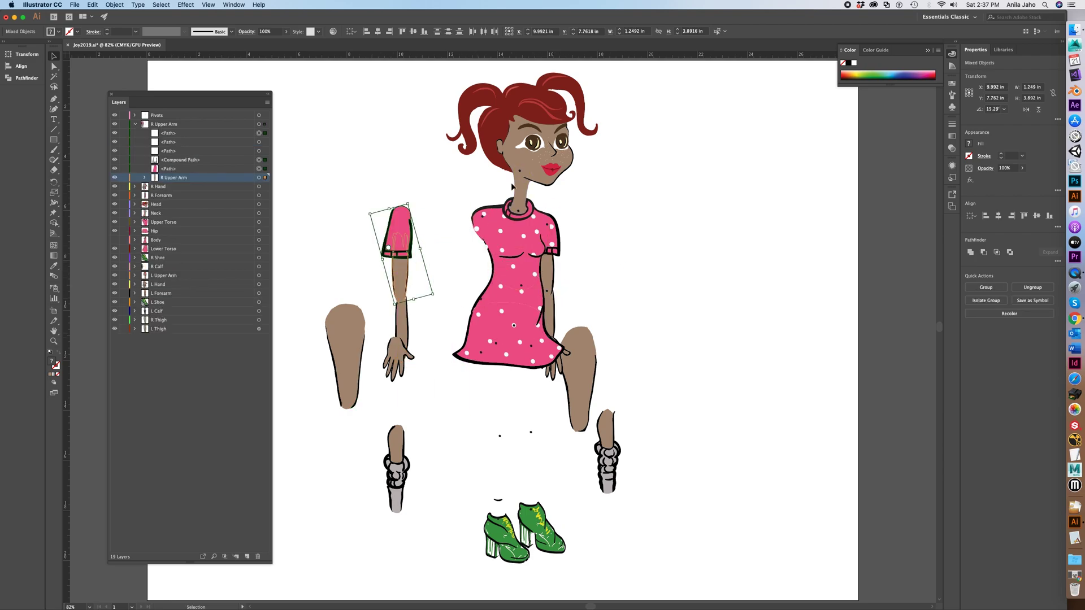
left_click_drag(515, 192, 418, 181)
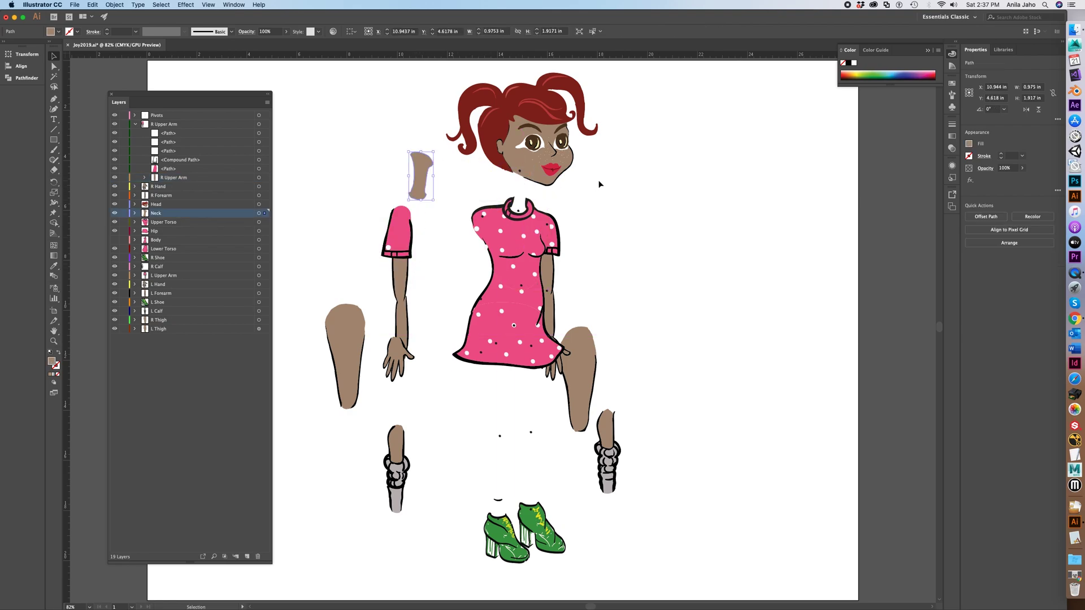
left_click_drag(451, 101, 450, 74)
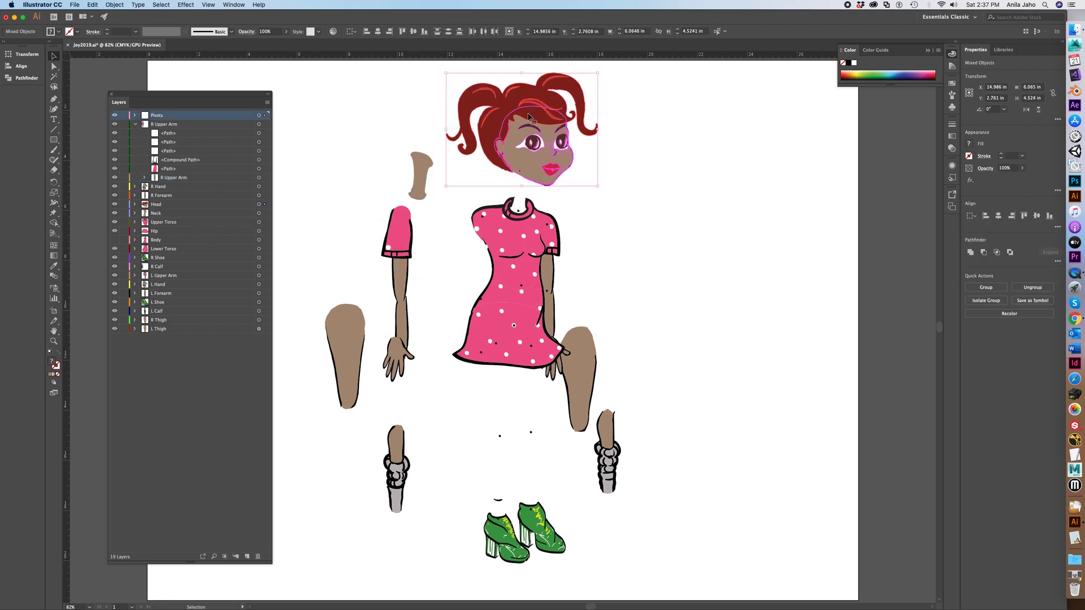
left_click_drag(530, 113, 541, 111)
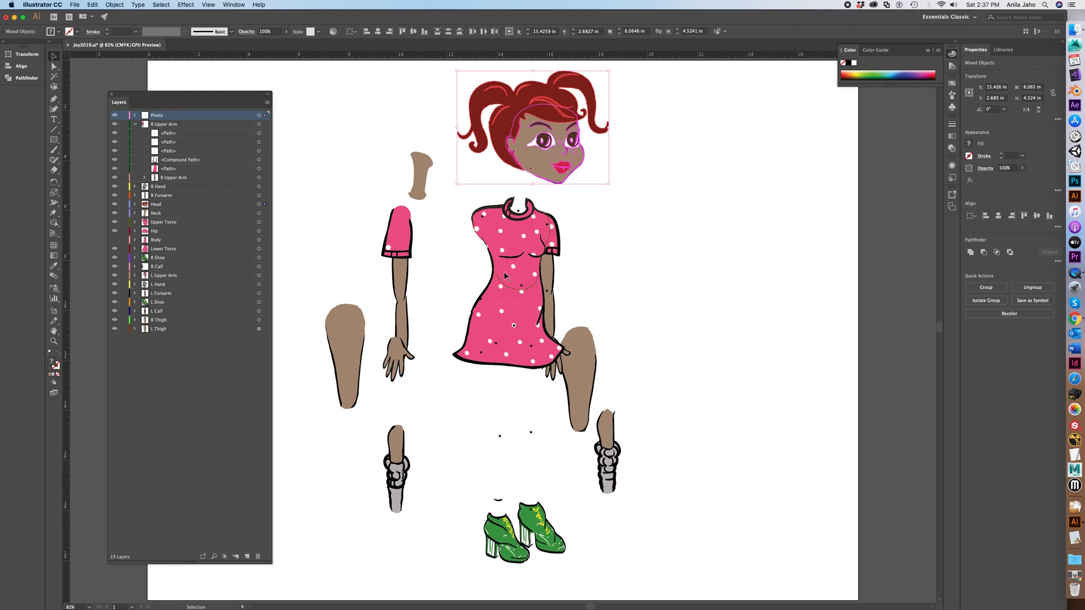
Separate the Upper Torso, Hip and Lower Torso layers' artwork from one another, moving each right of the body.
left_click_drag(452, 200, 521, 255)
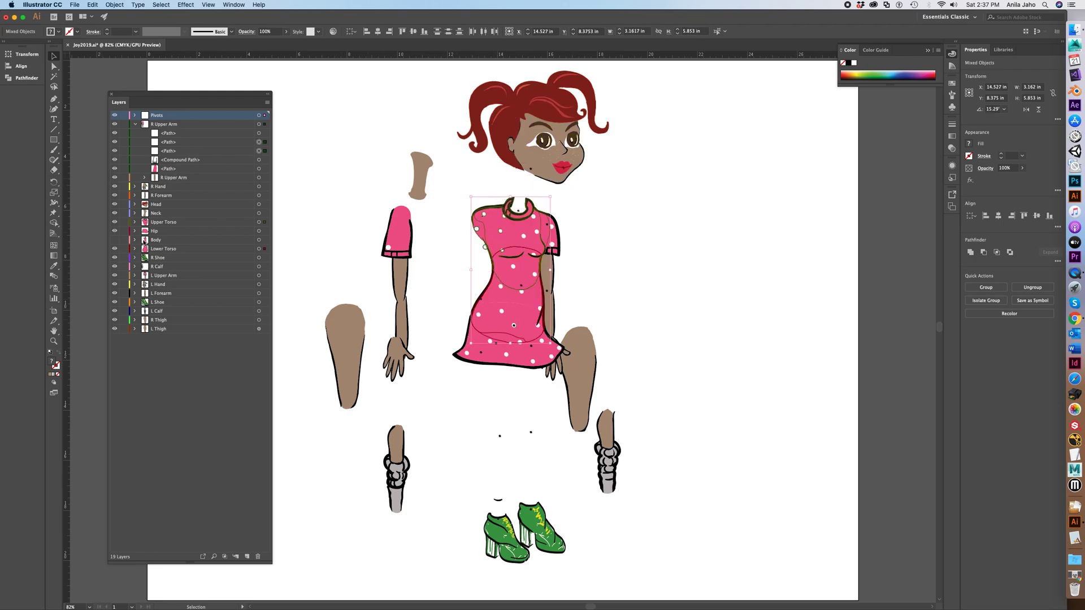
left_click(163, 344)
left_click(259, 223)
left_click_drag(548, 242, 693, 243)
left_click(166, 232)
left_click(259, 231)
left_click_drag(523, 346, 695, 346)
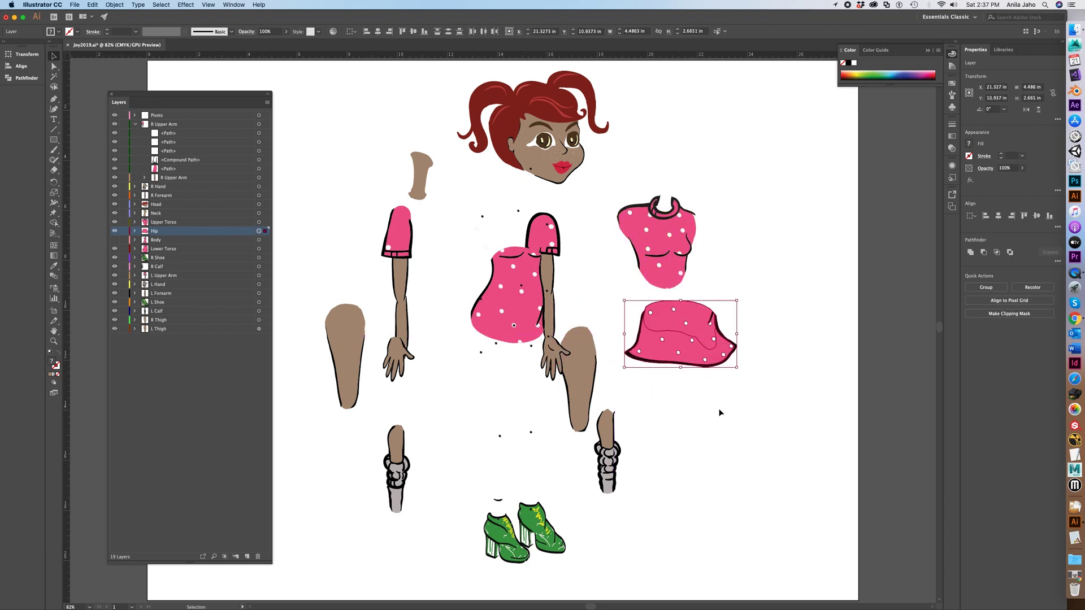
left_click(259, 249)
left_click_drag(511, 333, 603, 325)
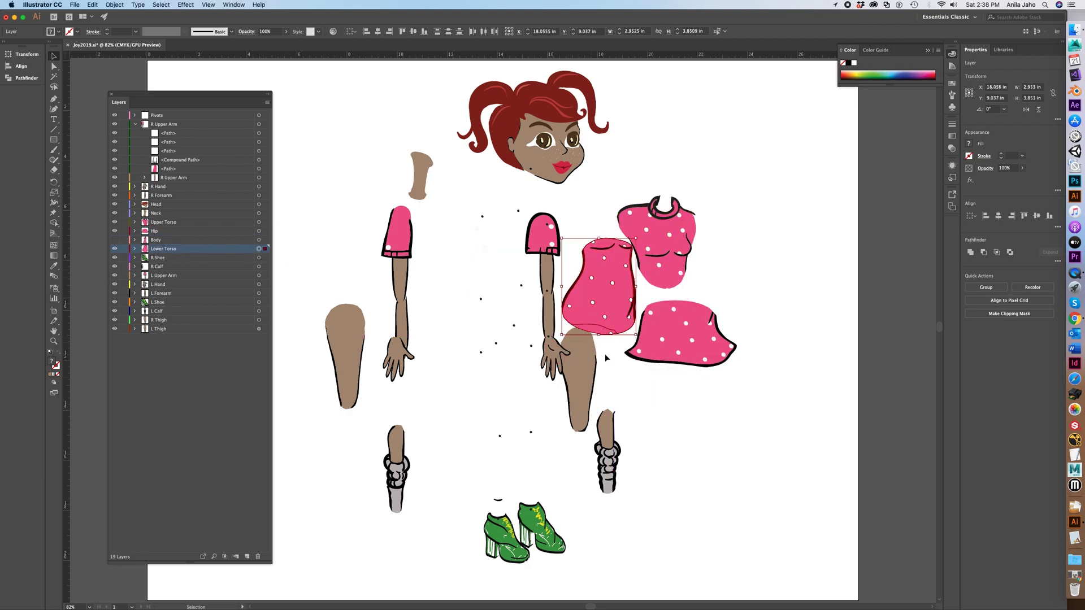
Undo all the body-part moves to reassemble the whole character, and clear the selection.
key("super+z")
key("super+z")
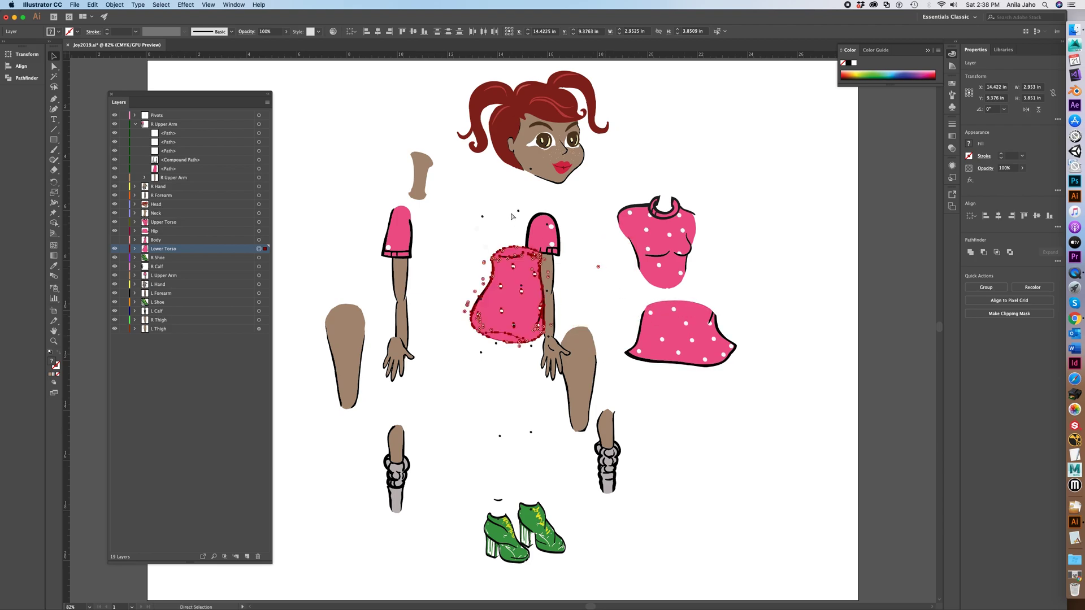
key("super+z")
key("super+z")
key("super+z")
key("super+z")
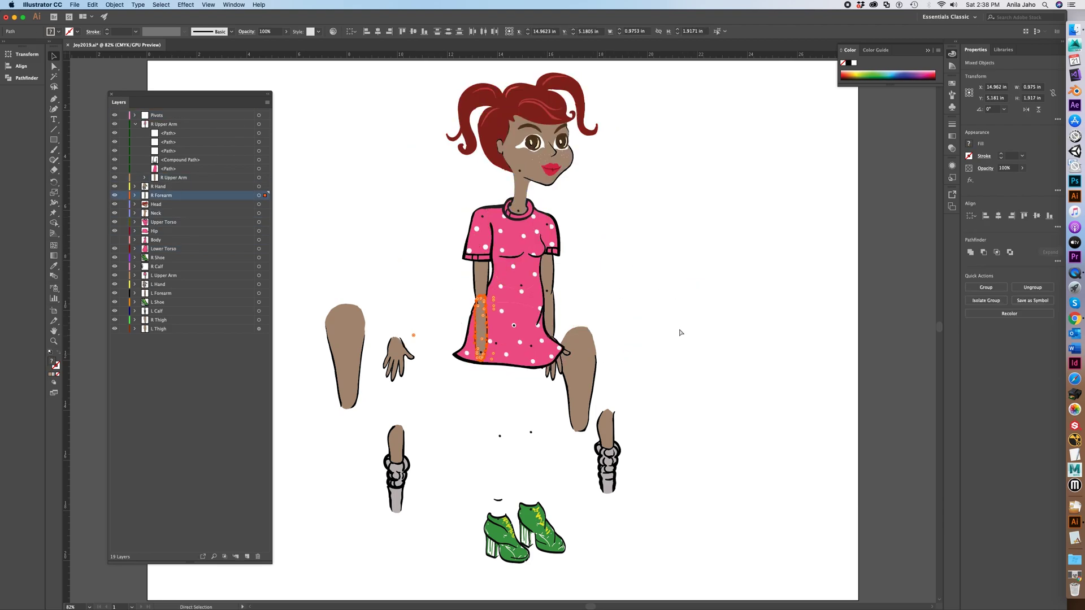
key("super+z")
key("super+z")
key("super+z")
key("super+z")
key("super+z")
key("super+z")
key("super+z")
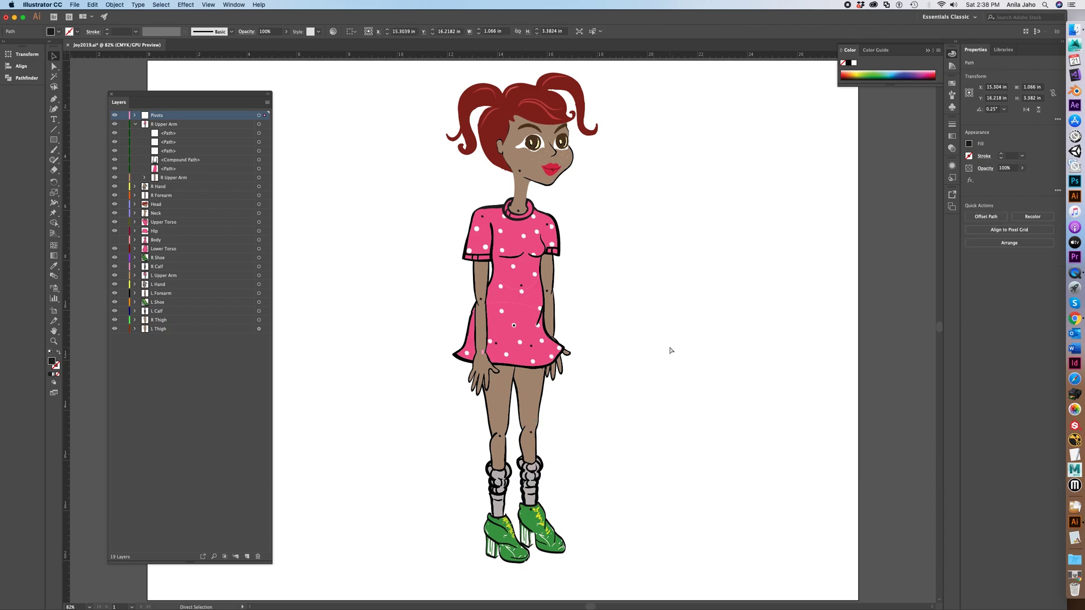
left_click(668, 351)
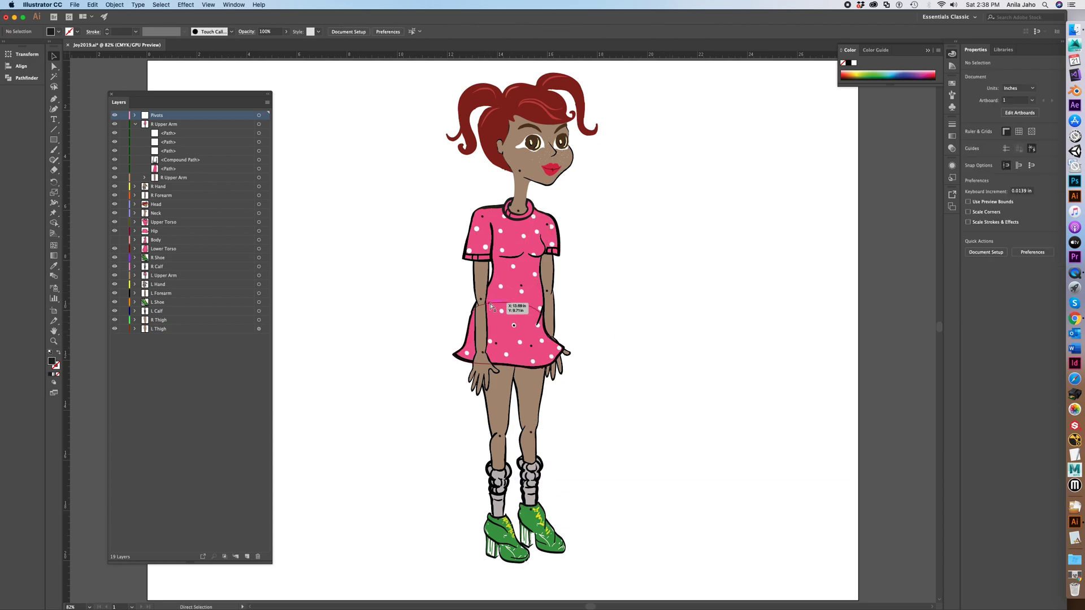
Zoom to 300% and select the Upper Torso shape to examine its outline and lower edge around the waist pivot.
key("super+equal")
key("super+equal")
key("super+equal")
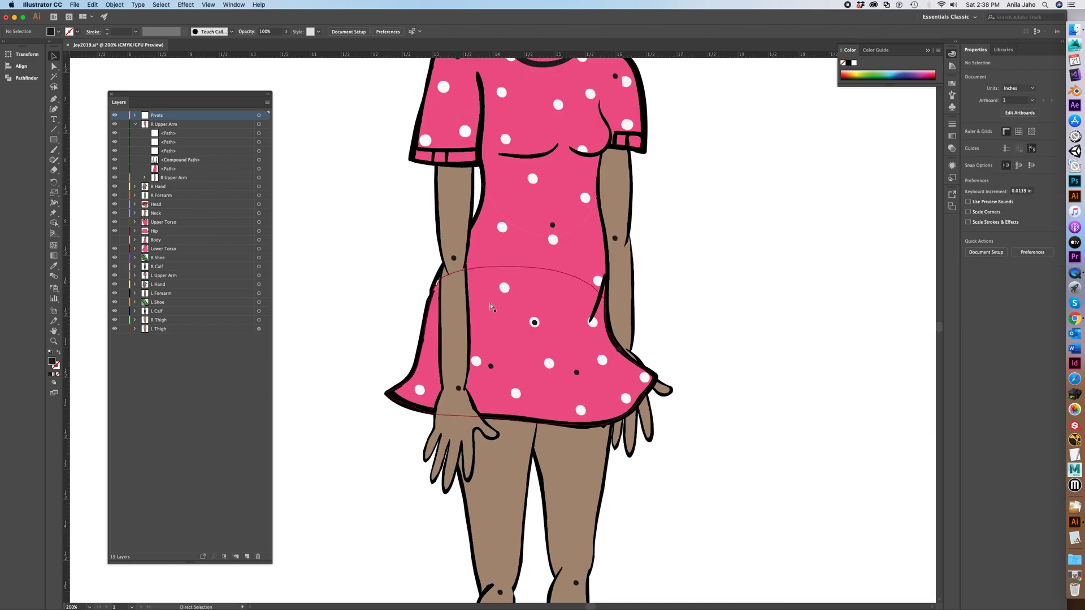
key("super+equal")
left_click_drag(591, 174, 564, 348)
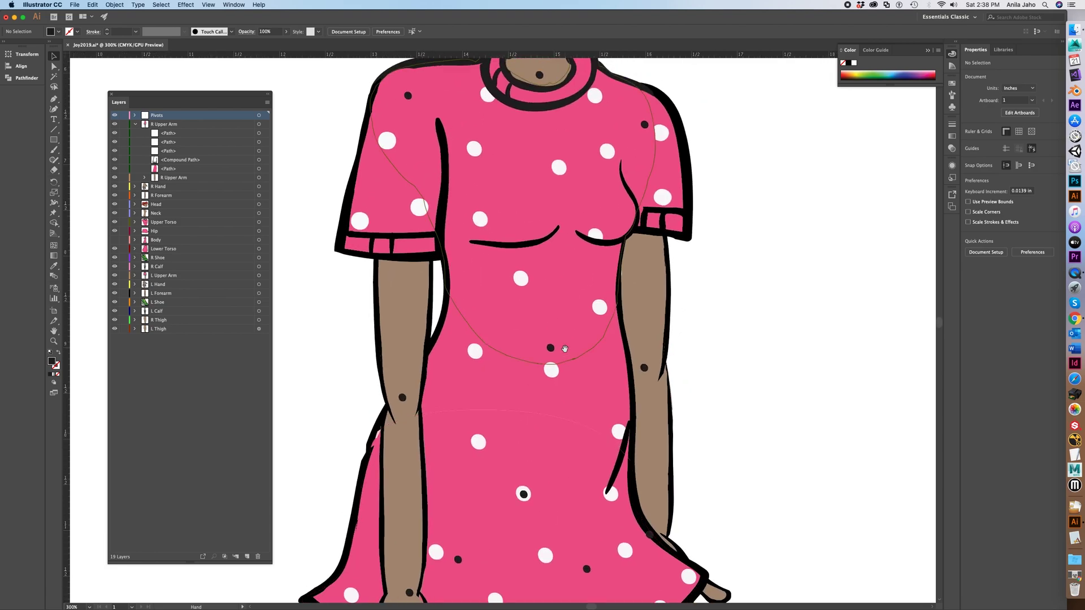
left_click(565, 349)
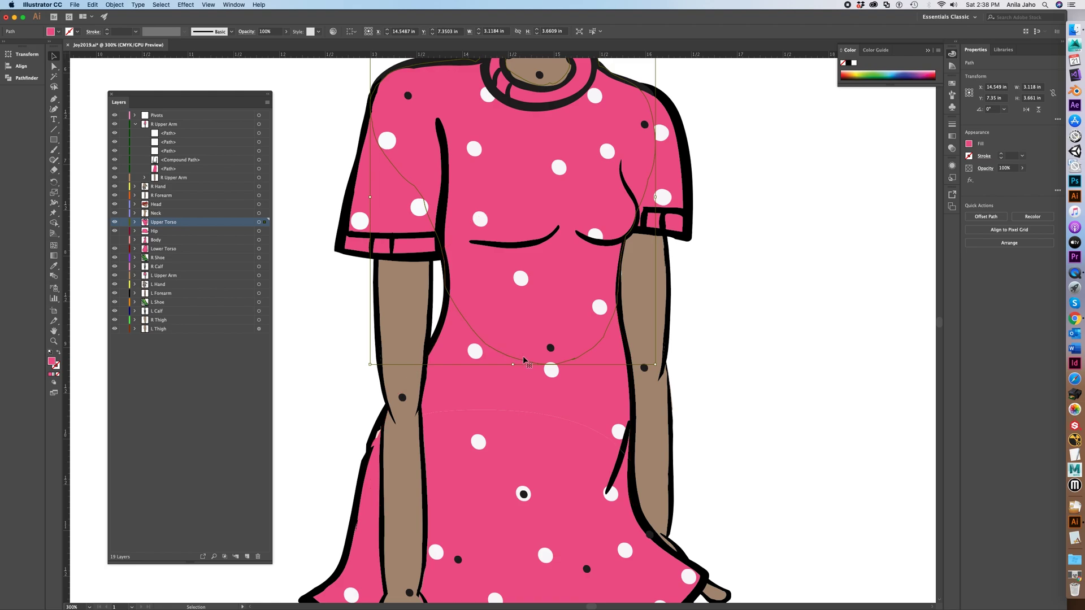
scroll(565, 271, "up", 5)
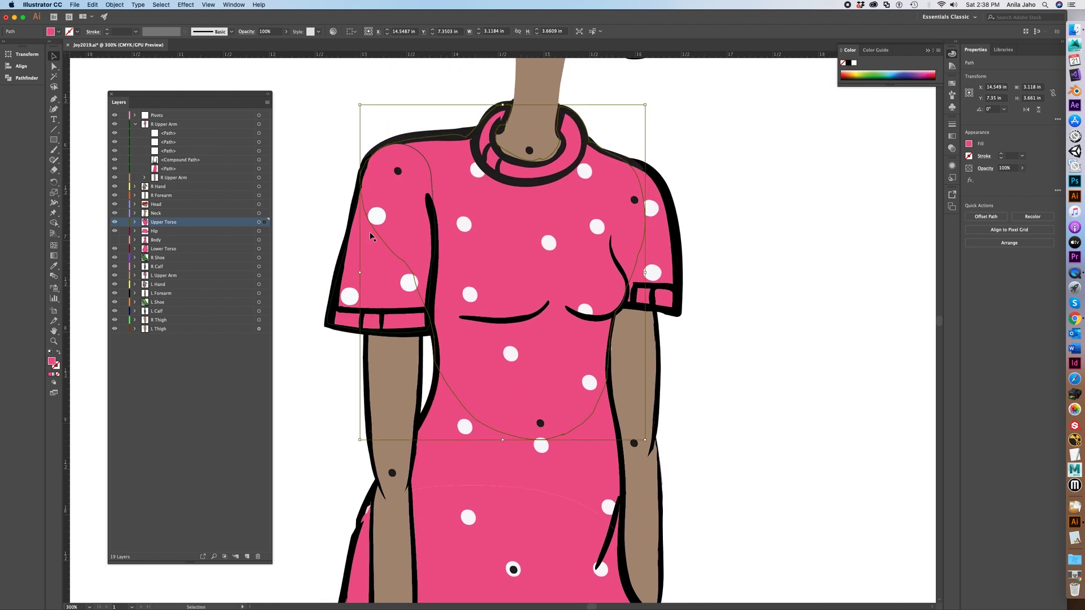
Select the Hip shape and the Lower Torso shape in turn to examine how their outlines overlap.
scroll(411, 278, "down", 15)
left_click(391, 286)
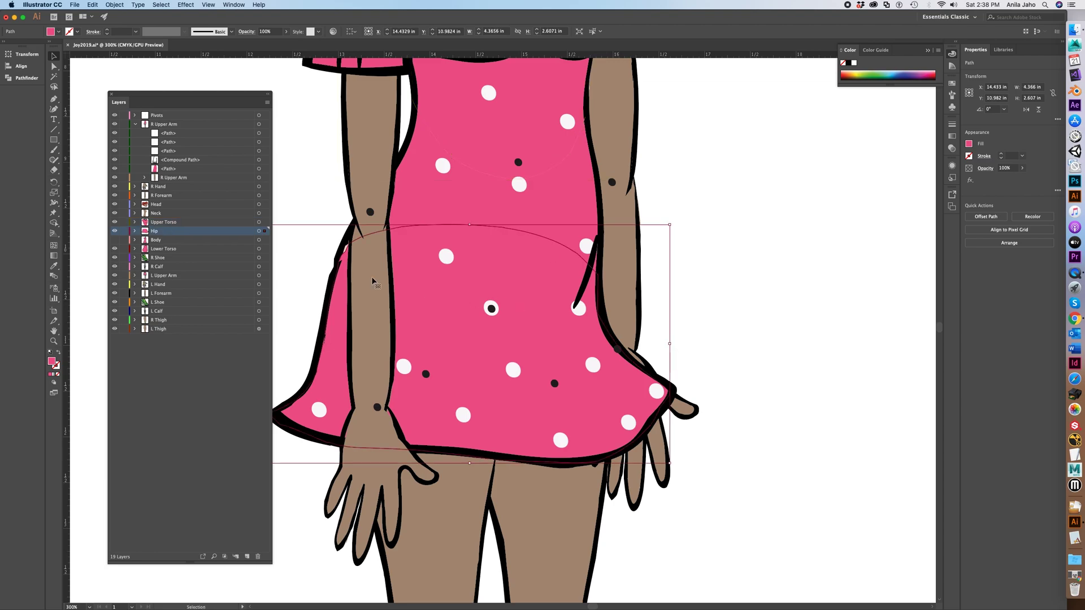
scroll(391, 286, "left", 6)
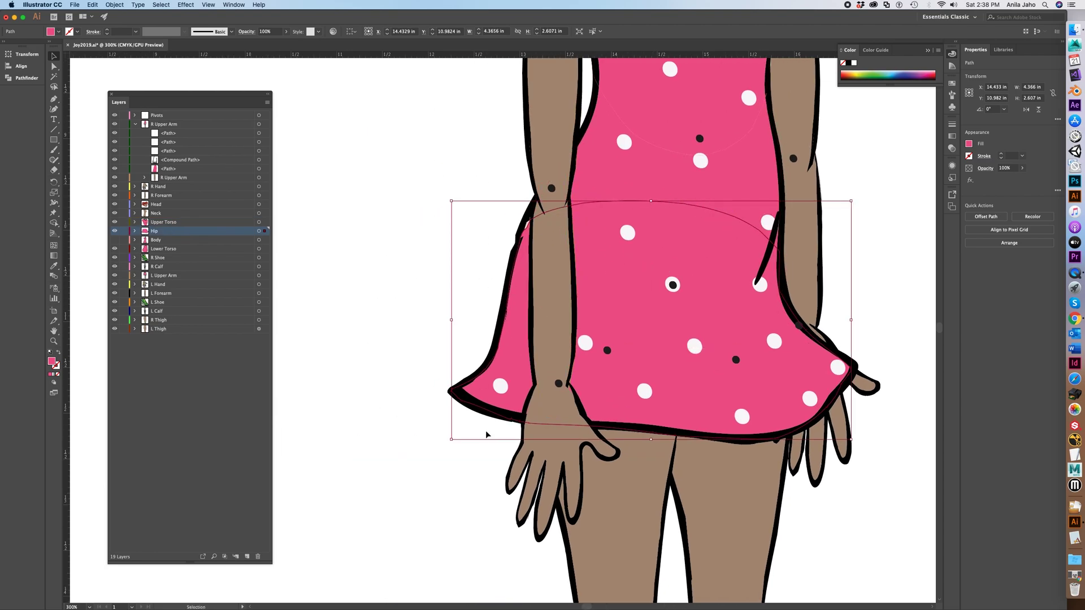
scroll(622, 367, "up", 8)
scroll(621, 368, "right", 4)
left_click(641, 284)
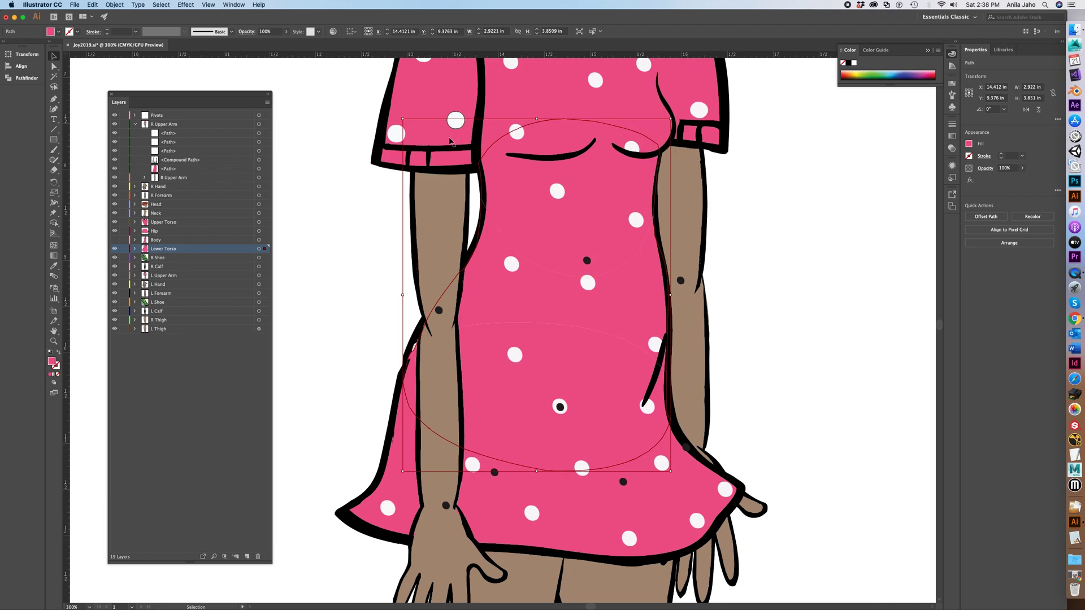
Move the L Upper Arm artwork, including its sleeve, off the body into the empty space on its right.
key("space")
left_click(635, 331)
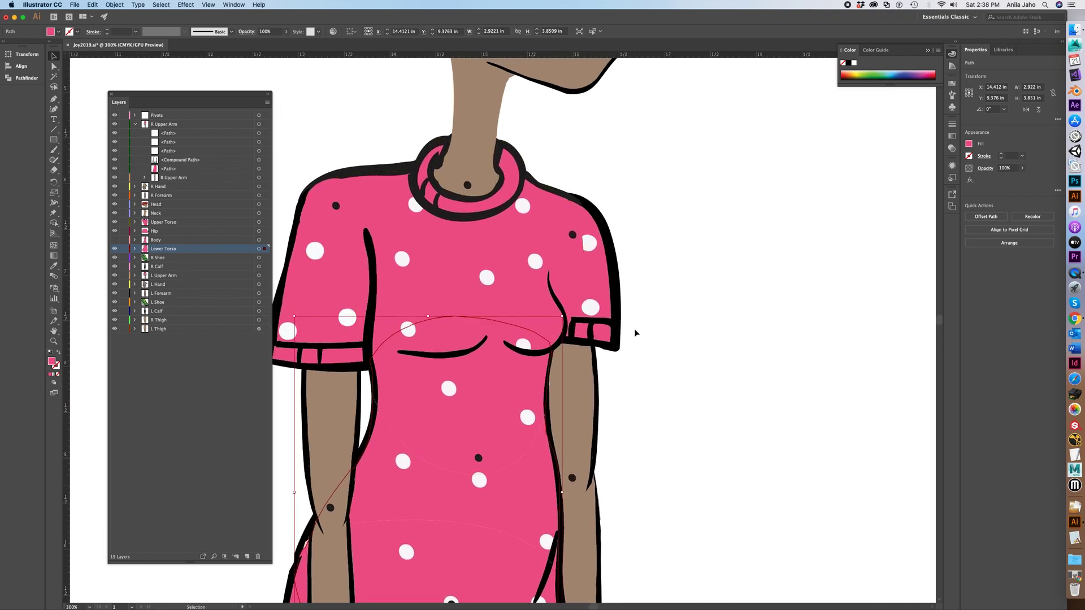
left_click(590, 362)
left_click_drag(585, 356, 710, 342)
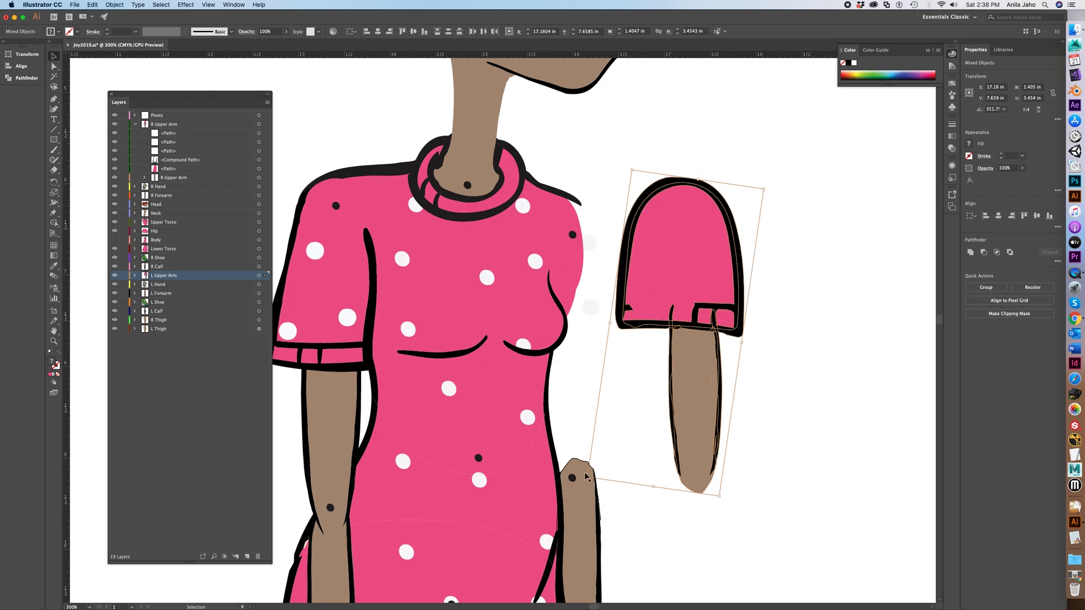
Move the L Thigh right of the body to expose the rounded top of the L Calf, and undo the move.
key("space")
scroll(413, 440, "down", 10)
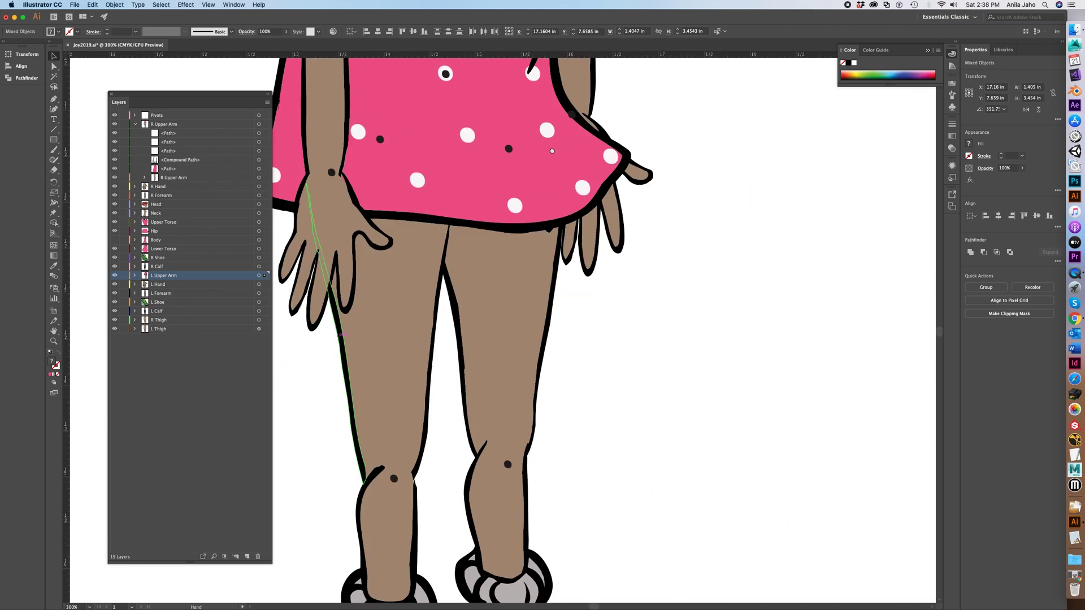
left_click_drag(573, 308, 529, 350)
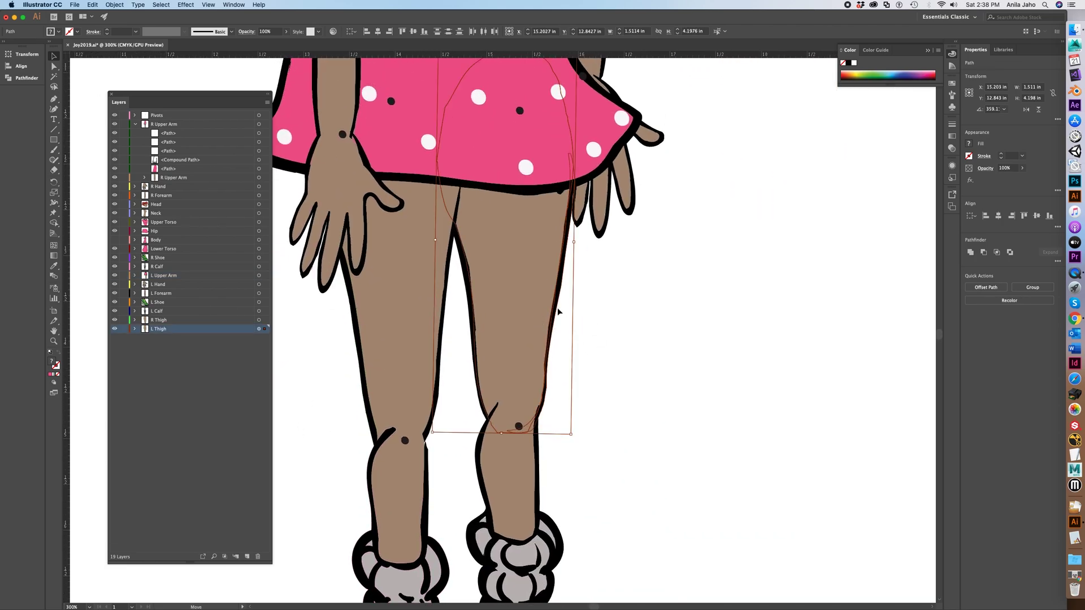
left_click_drag(547, 313, 670, 304)
scroll(706, 222, "up", 5)
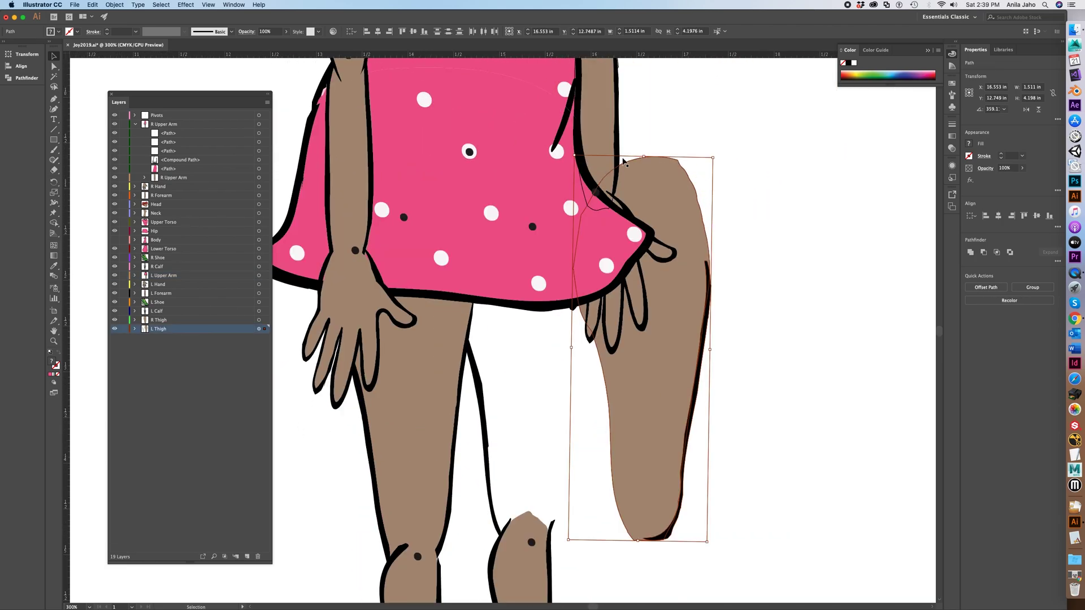
key("space")
scroll(755, 213, "down", 8)
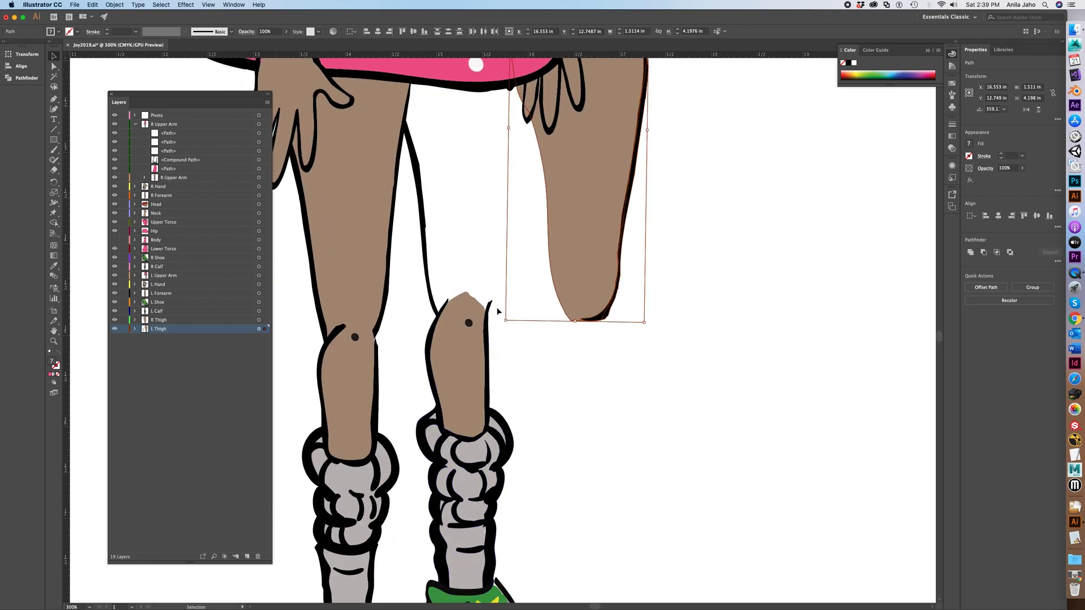
key("super+z")
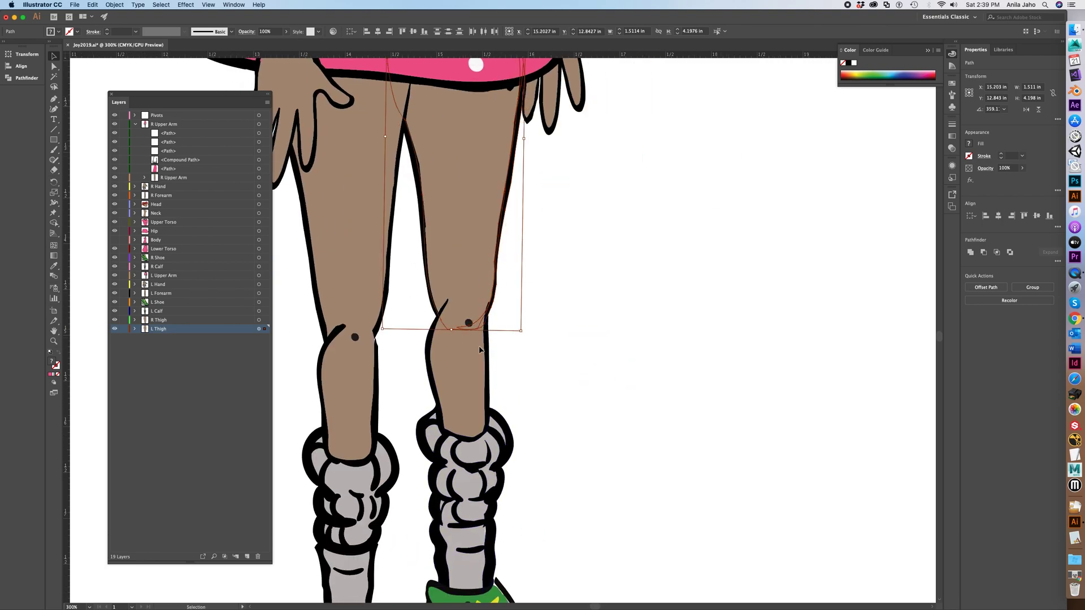
Select the L Calf artwork and rotate it about the knee so the lower leg swings behind the R Calf.
left_click(435, 390)
key("space")
left_click_drag(586, 346, 636, 389)
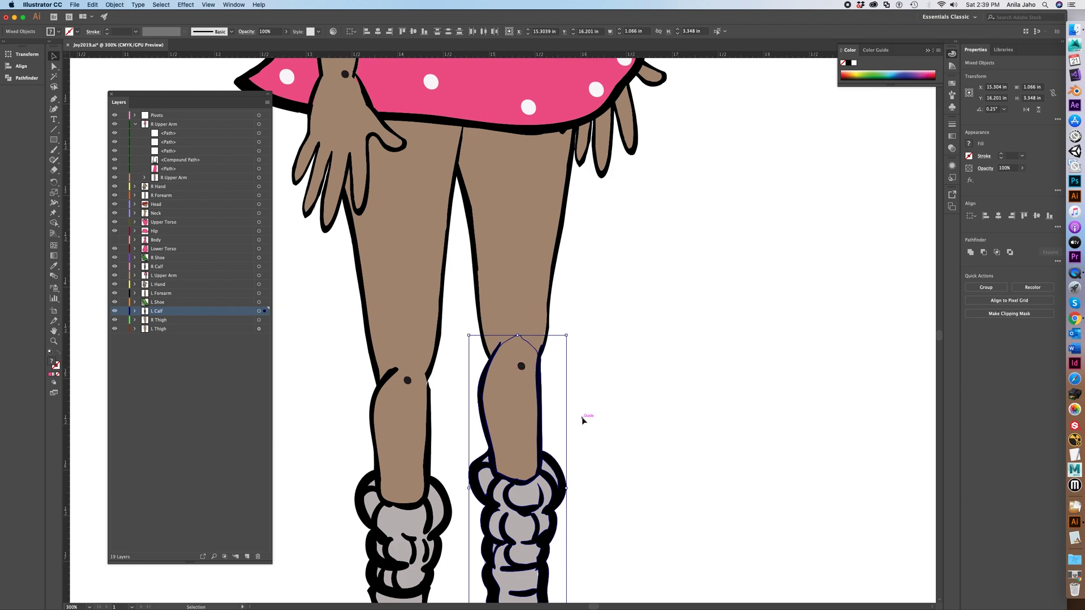
left_click(529, 513, "shift")
left_click_drag(570, 335, 490, 392)
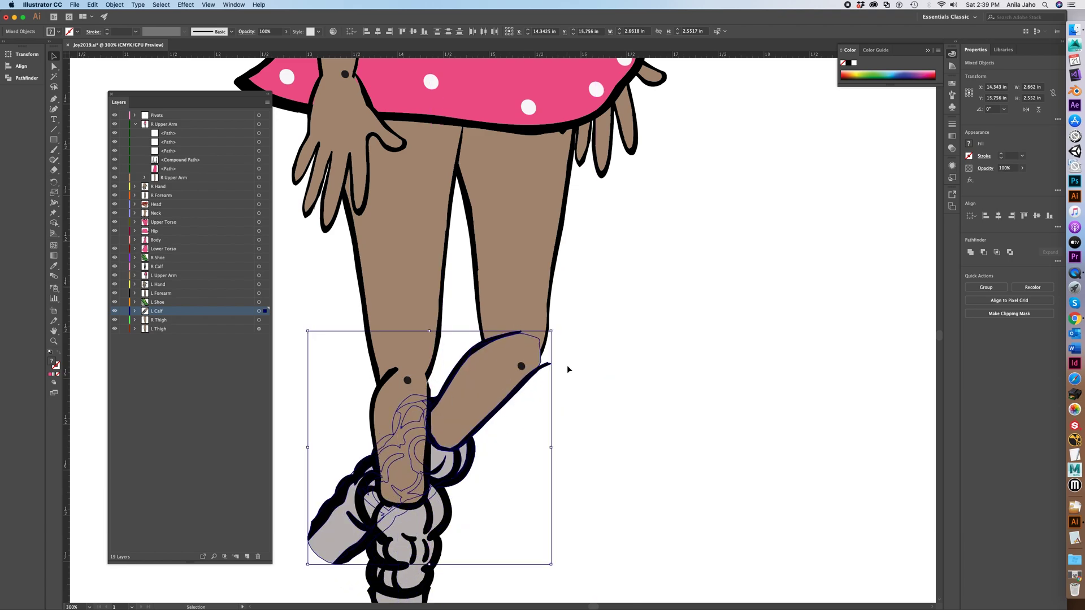
key("super+plus")
key("super+plus")
key("space")
left_click_drag(826, 242, 768, 404)
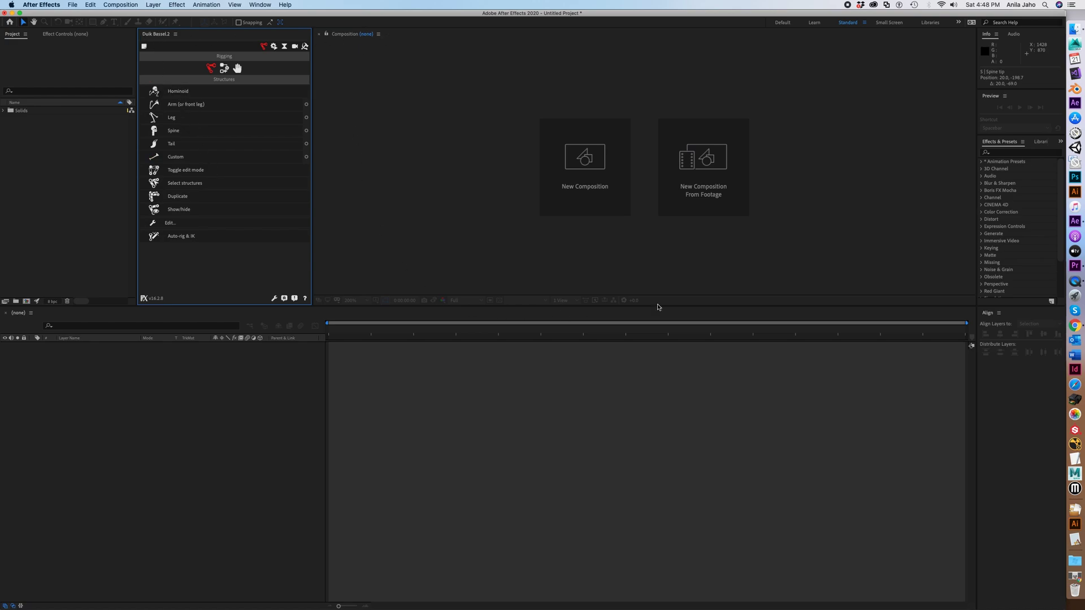
In After Effects, import Joy2019.ai from the Media folder as Composition - Retain Layer Sizes.
left_click(68, 159)
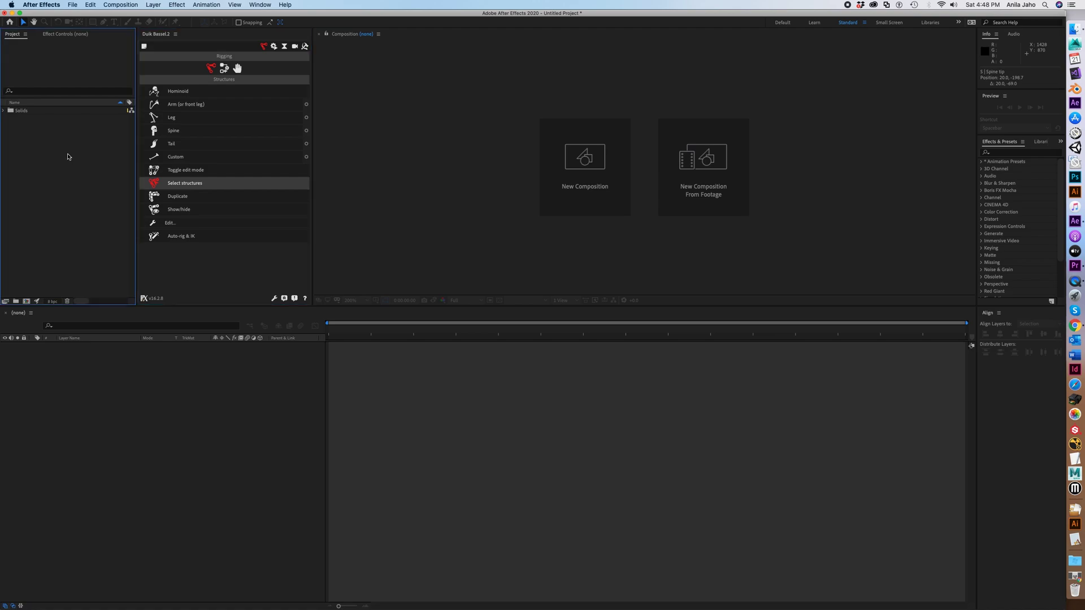
left_click(73, 5)
mouse_move(96, 113)
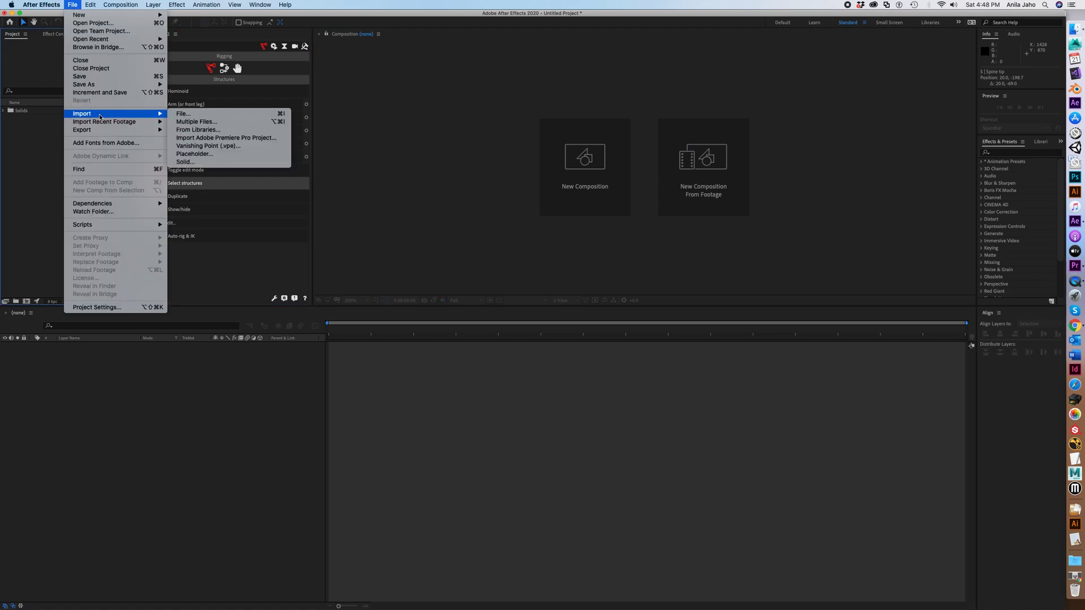
left_click(194, 115)
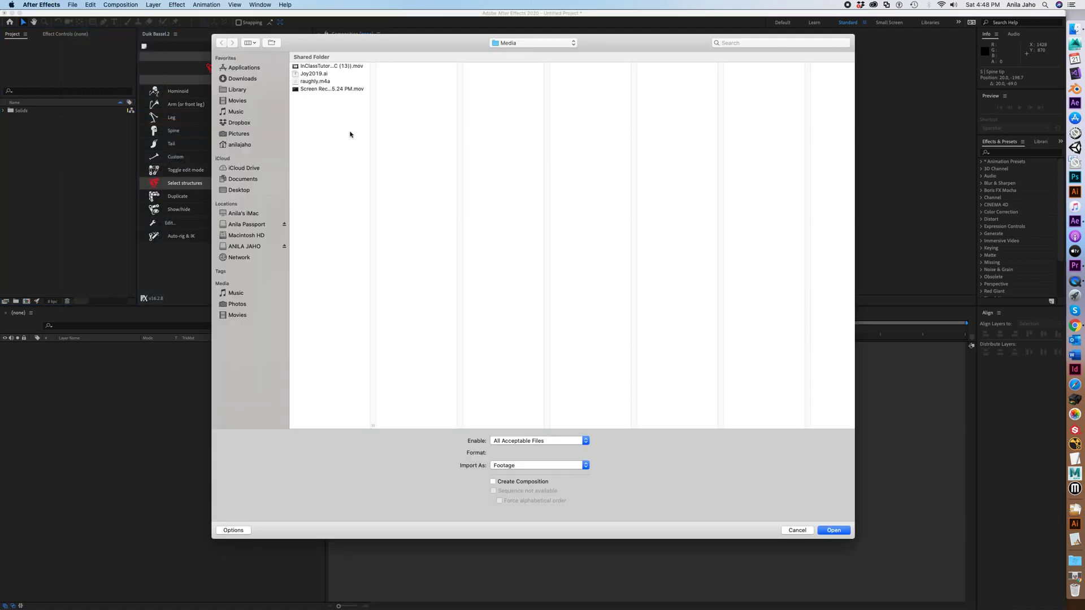
left_click(311, 74)
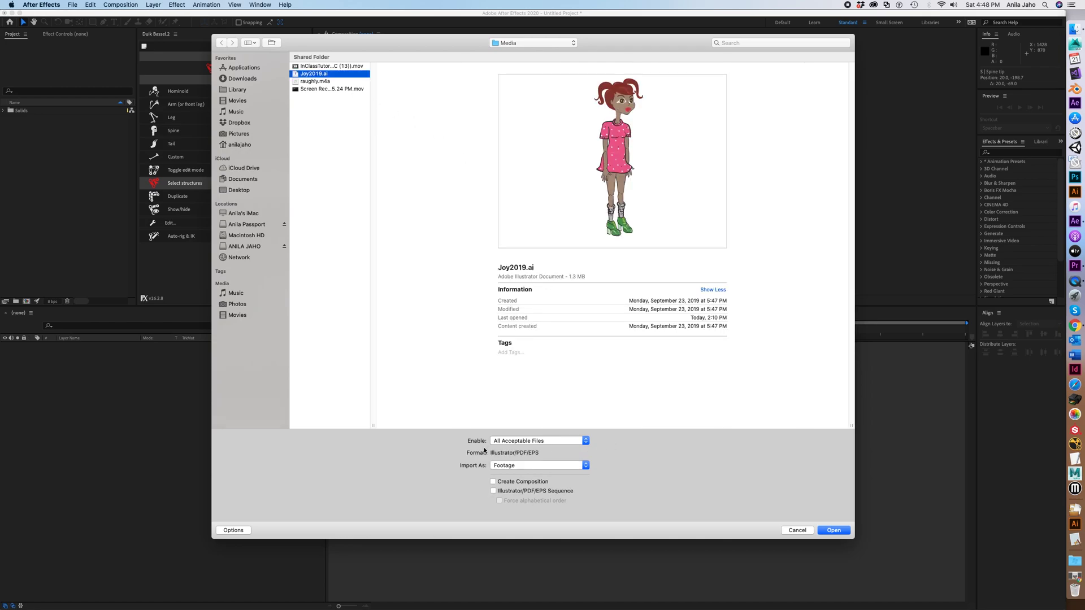
left_click(527, 467)
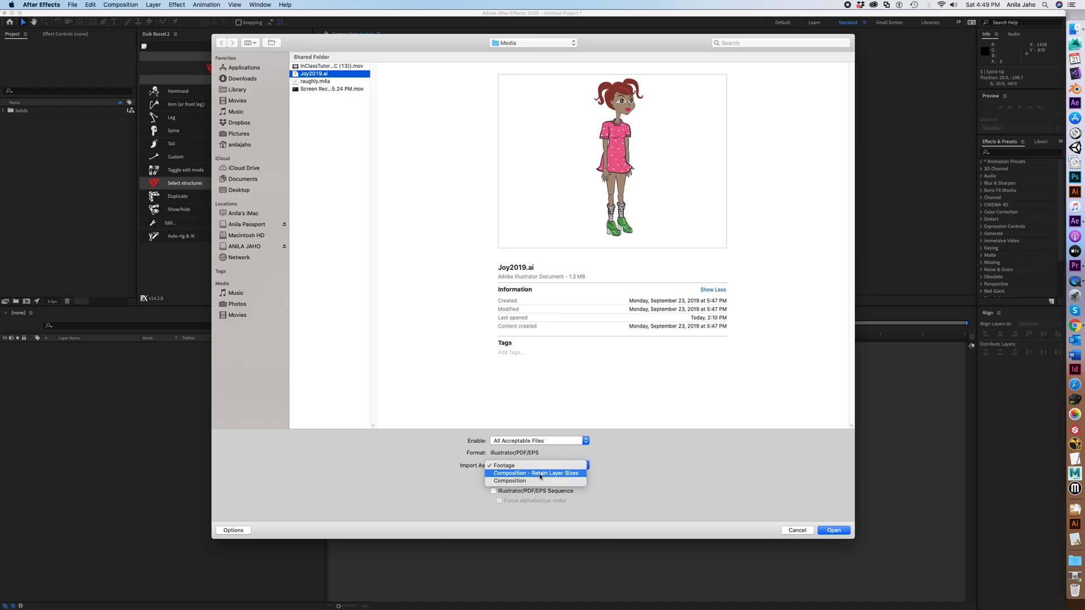
left_click(540, 474)
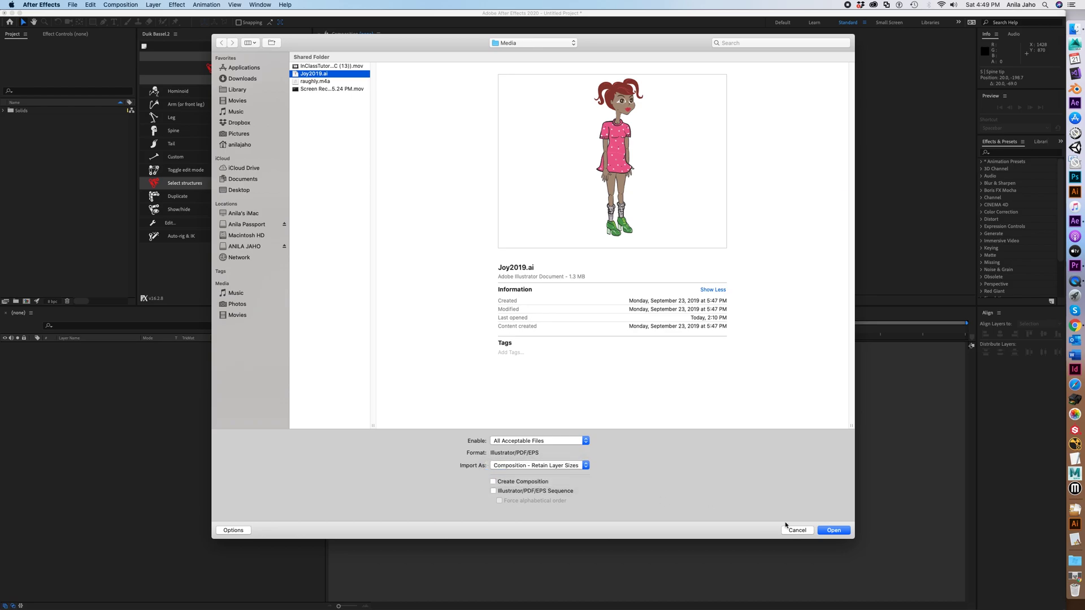
left_click(834, 530)
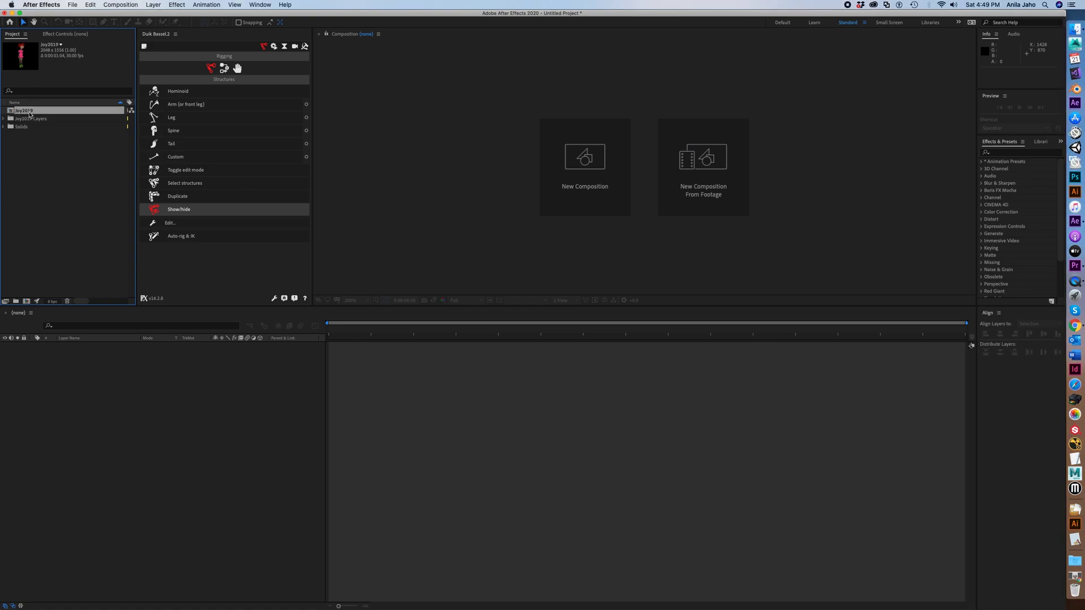
Expand the Joy2019 Layers folder and open the Joy2019 composition with the whole character in view.
left_click(4, 119)
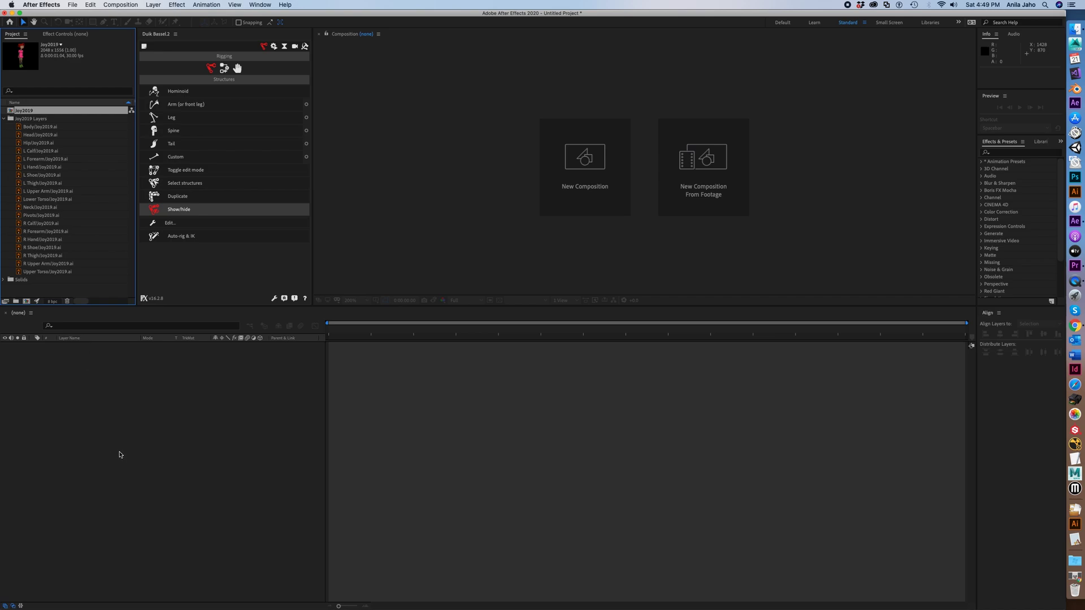
double_click(11, 112)
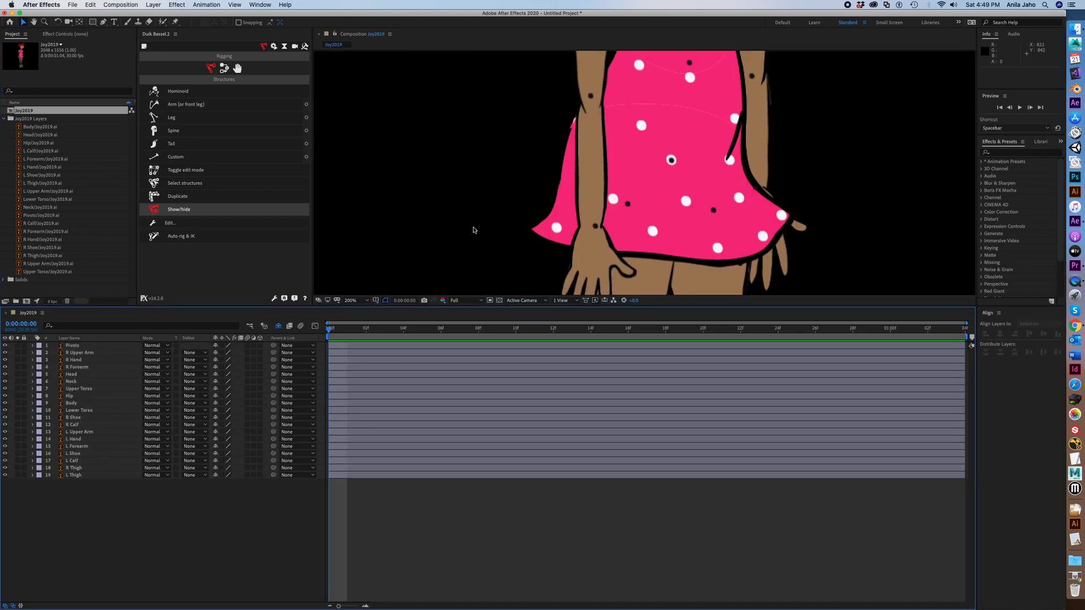
scroll(475, 230, "down", 2)
scroll(473, 230, "down", 1)
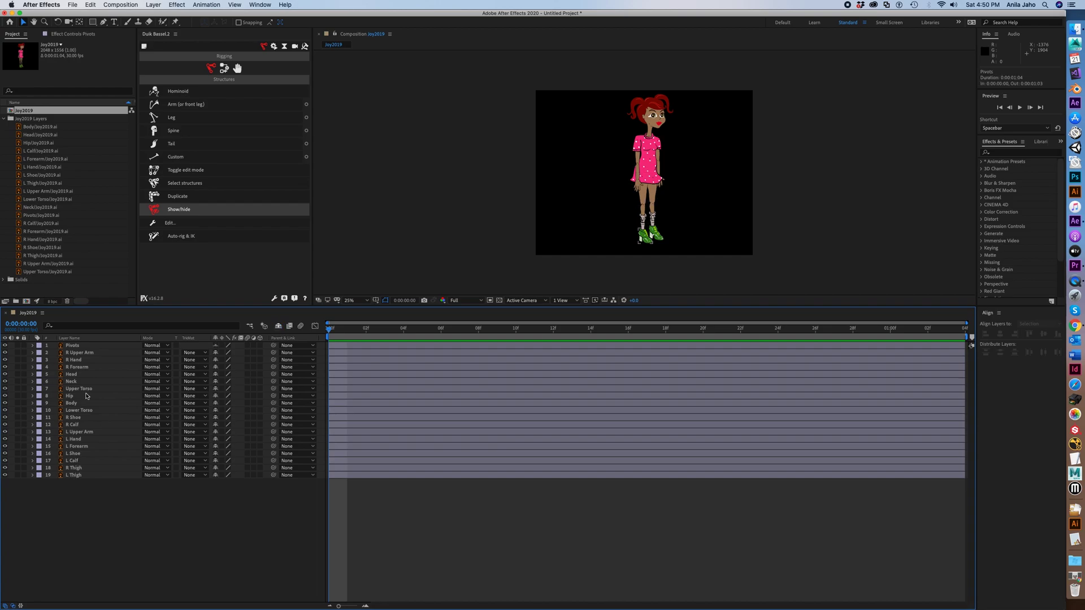
Hide the Pivots layer from the timeline as a shy layer and delete the Body layer.
left_click(278, 326)
left_click(278, 326)
left_click(73, 396)
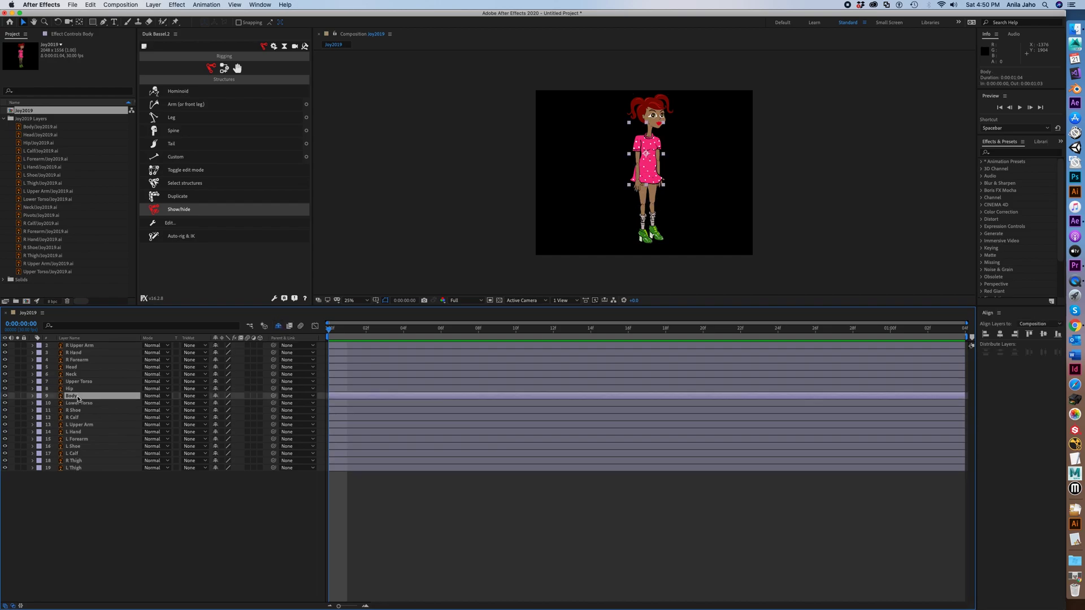
key("Delete")
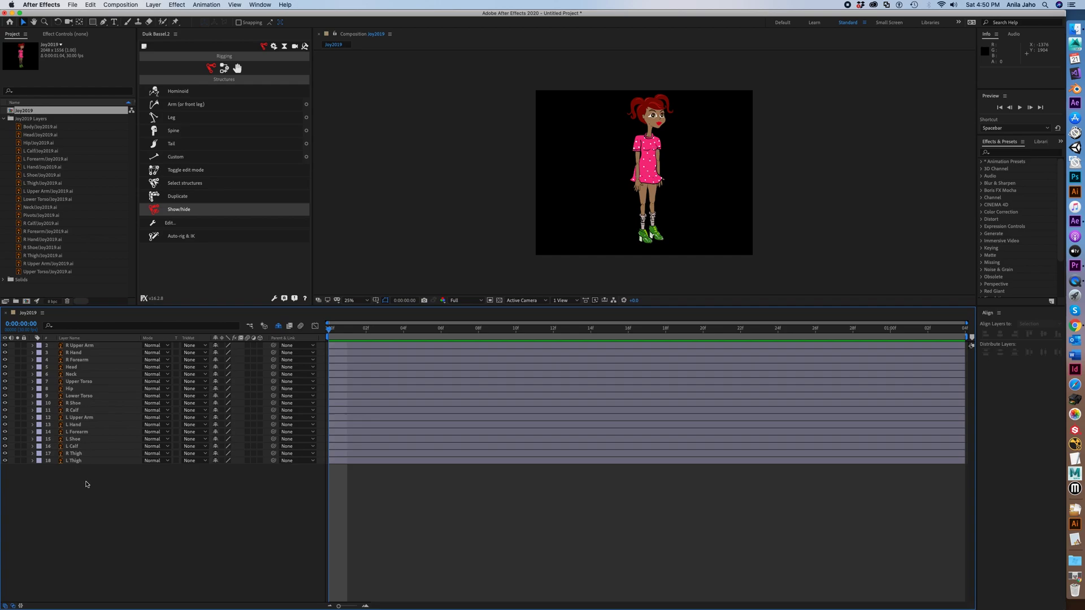
Clear the layer selection and add a Duik Hominoid structure to the Joy2019 composition.
left_click_drag(87, 480, 90, 349)
left_click(145, 501)
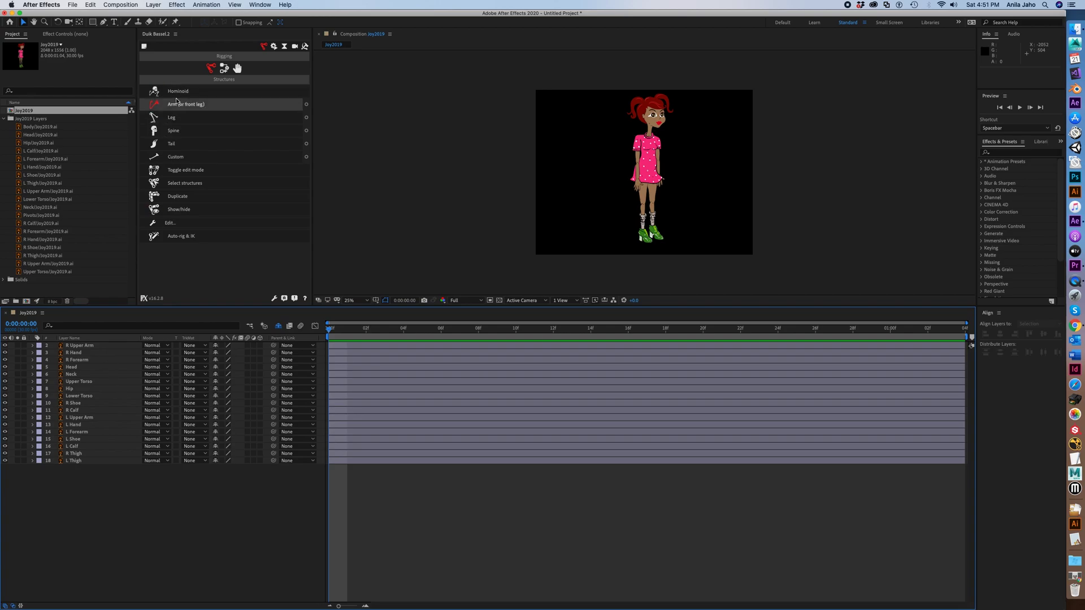
left_click(178, 94)
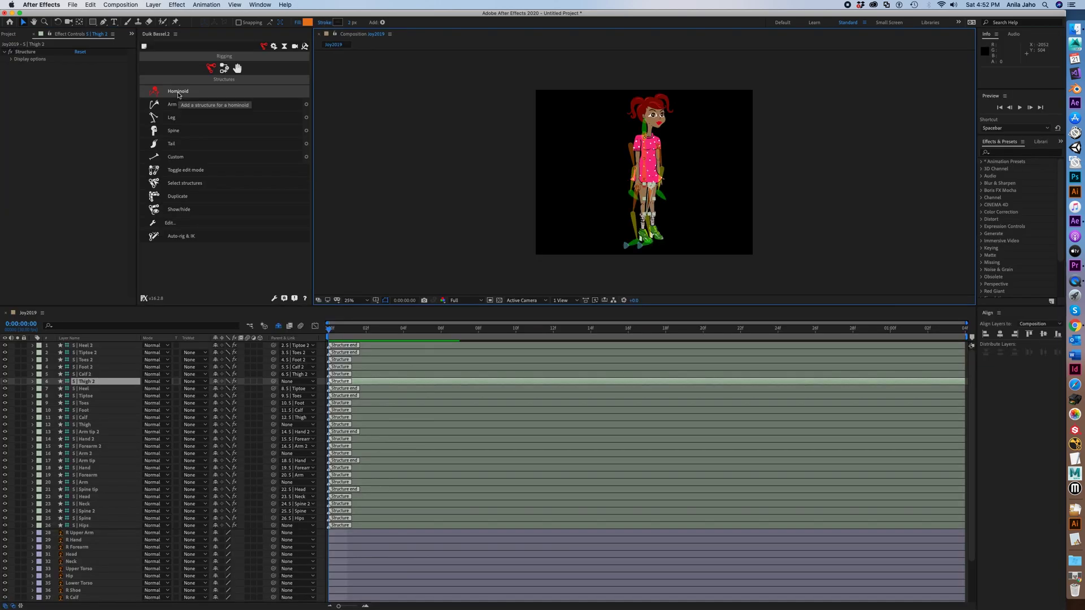
Move the Arm 2 and Arm structures off the character into the empty space on either side of the body.
key("period")
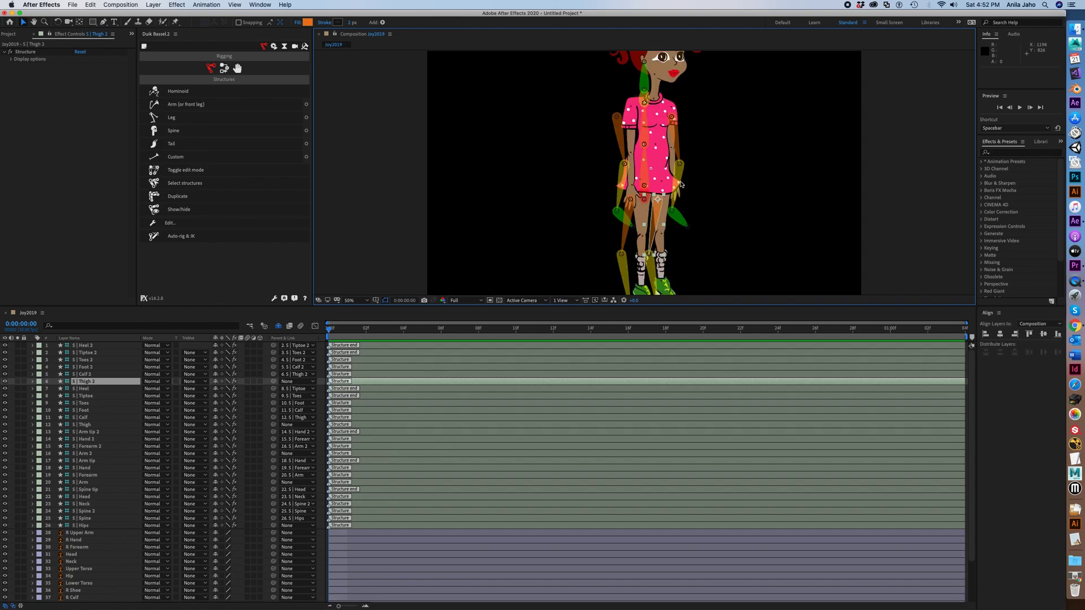
left_click_drag(744, 249, 719, 272)
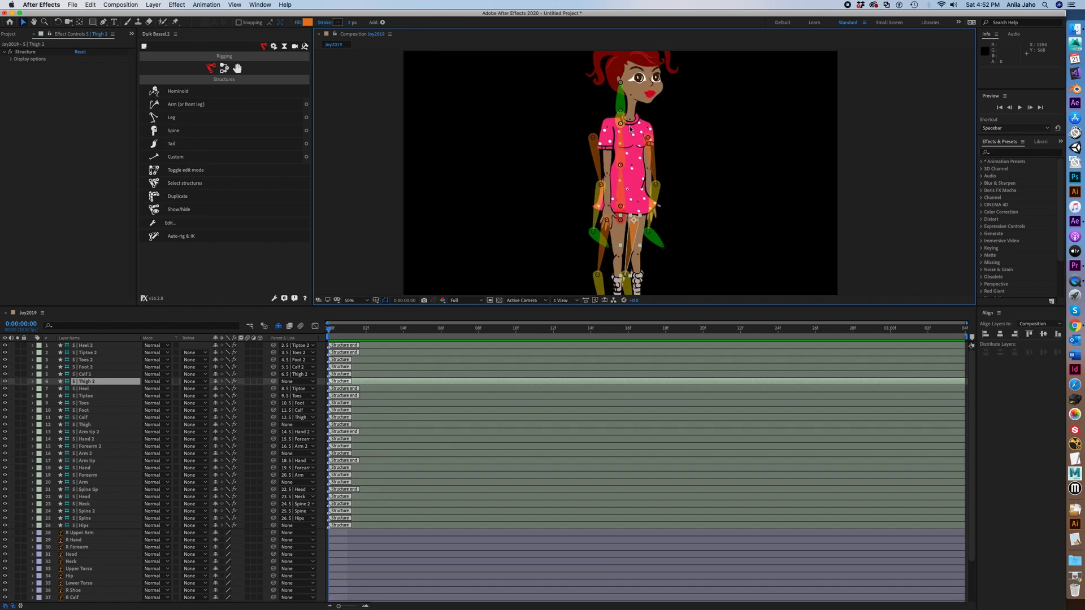
left_click(659, 136)
left_click_drag(659, 135, 691, 123)
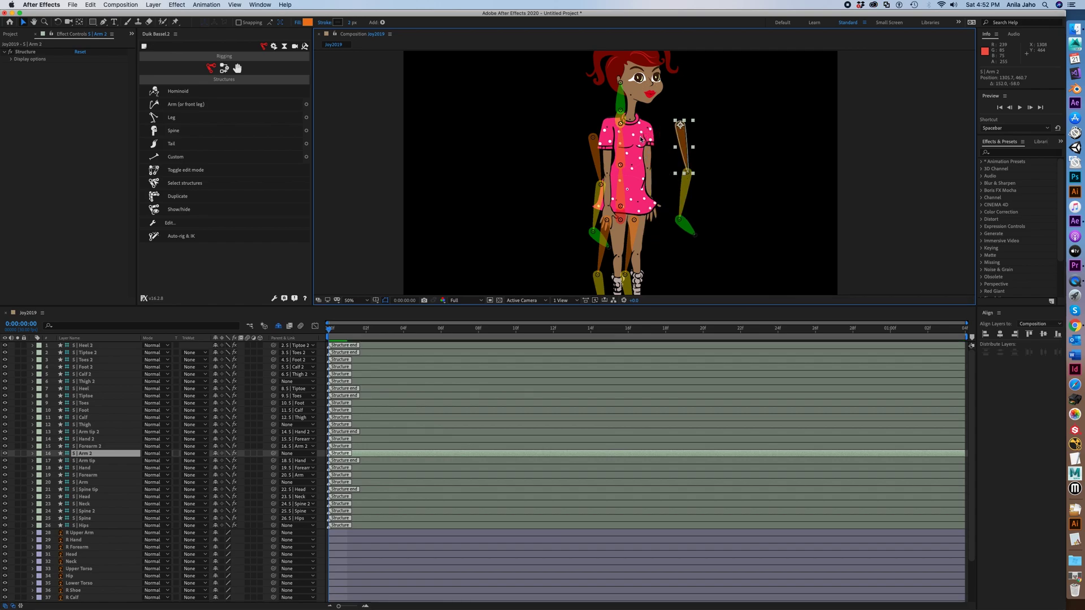
left_click_drag(592, 139, 554, 120)
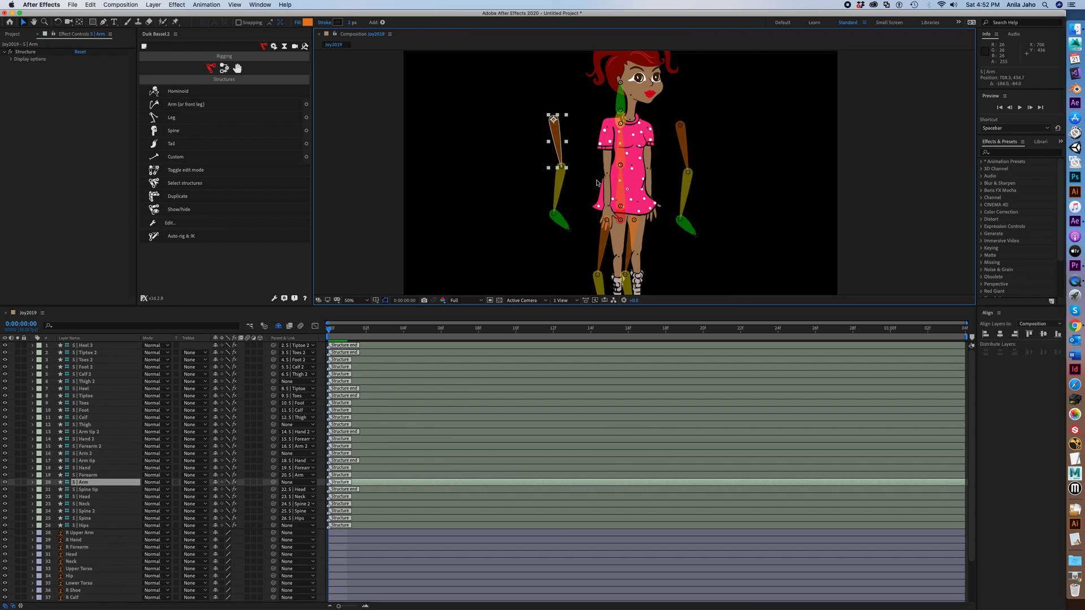
Move both Thigh structures out beside the legs and shift the Hips structure with its spine to the middle of the torso.
left_click_drag(637, 223, 717, 210)
left_click_drag(608, 224, 631, 212)
left_click(624, 217)
left_click(590, 219)
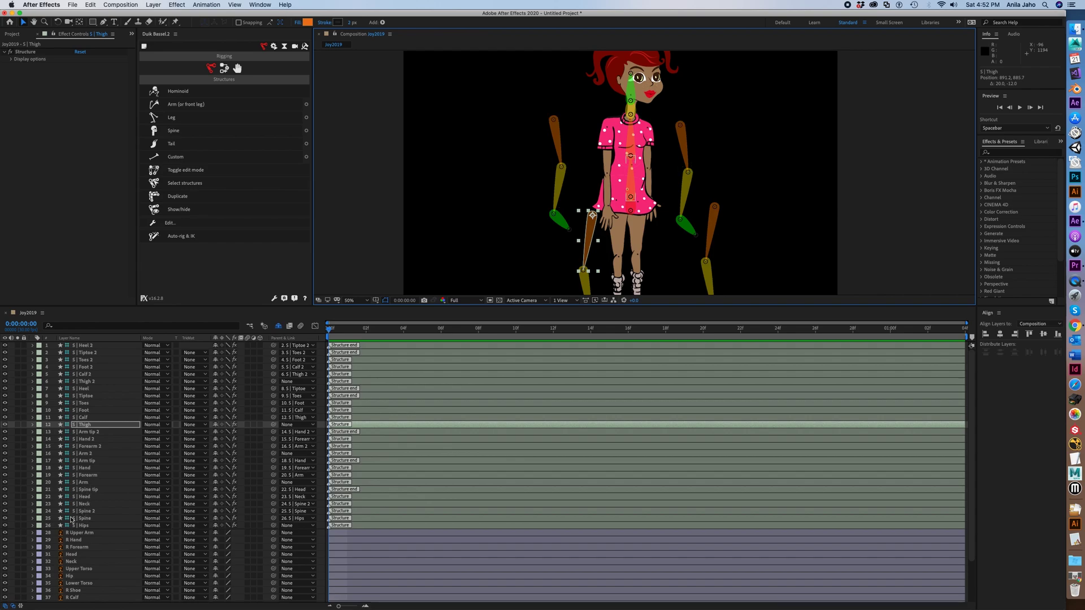
Place the Hips structure's joint precisely on the hip pivot dot in the lower dress.
left_click_drag(600, 210, 594, 163)
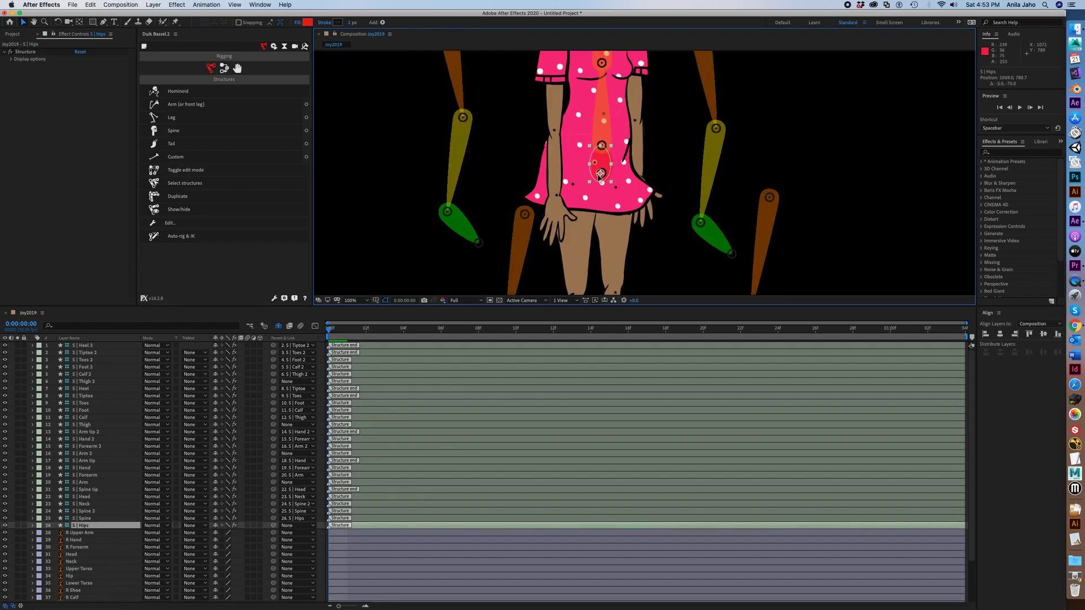
scroll(593, 163, "up", 4)
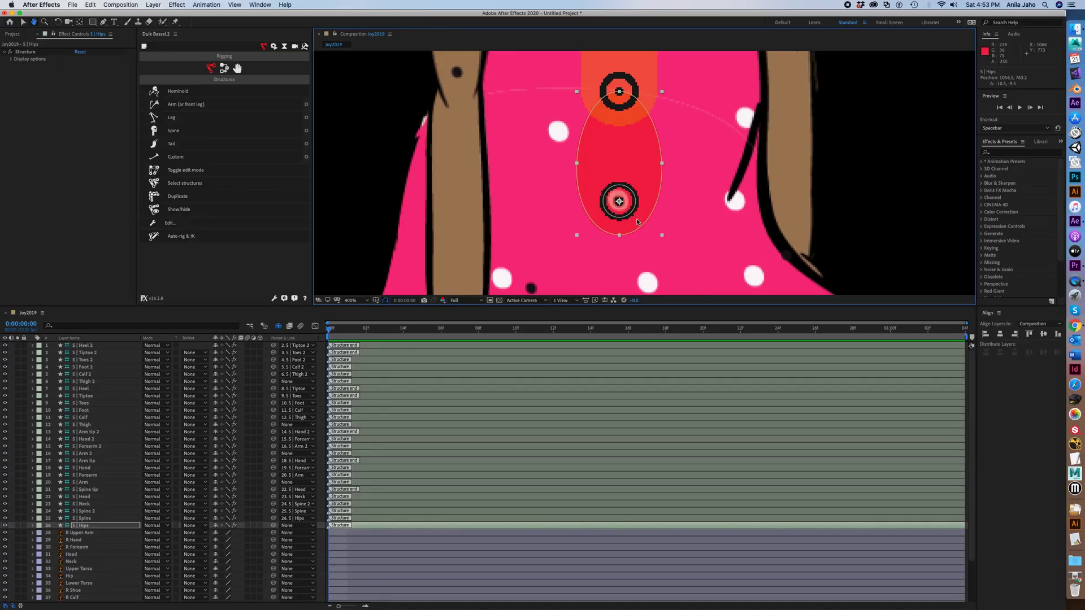
scroll(624, 214, "down", 4)
left_click_drag(630, 180, 618, 202)
key("period")
Place the Spine structure on the waist pivot dot and align the Spine 2 structure with the chest above it.
left_click(595, 169)
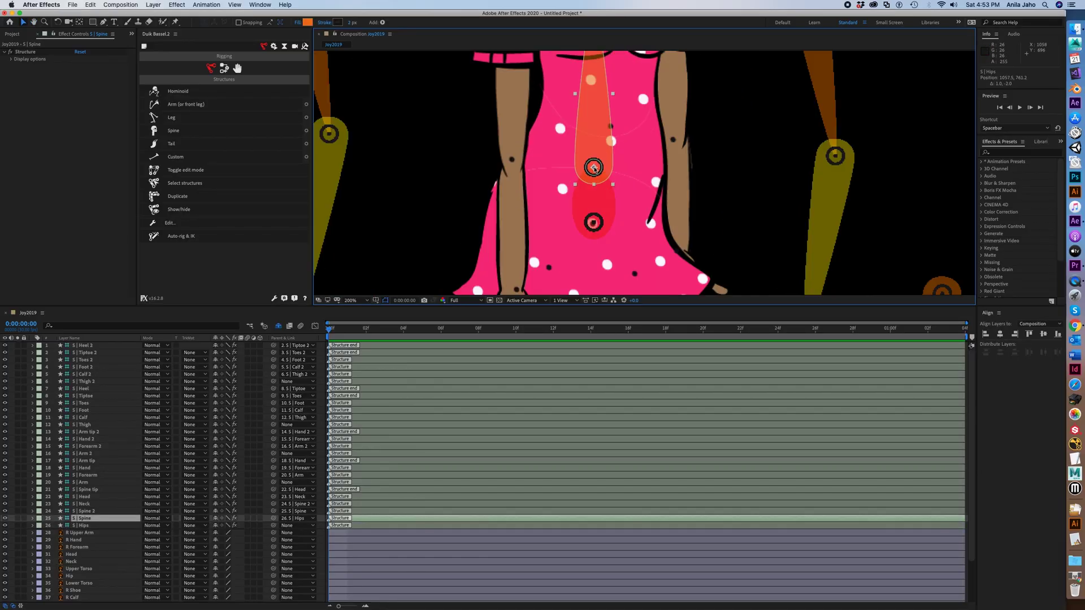
left_click_drag(593, 168, 610, 129)
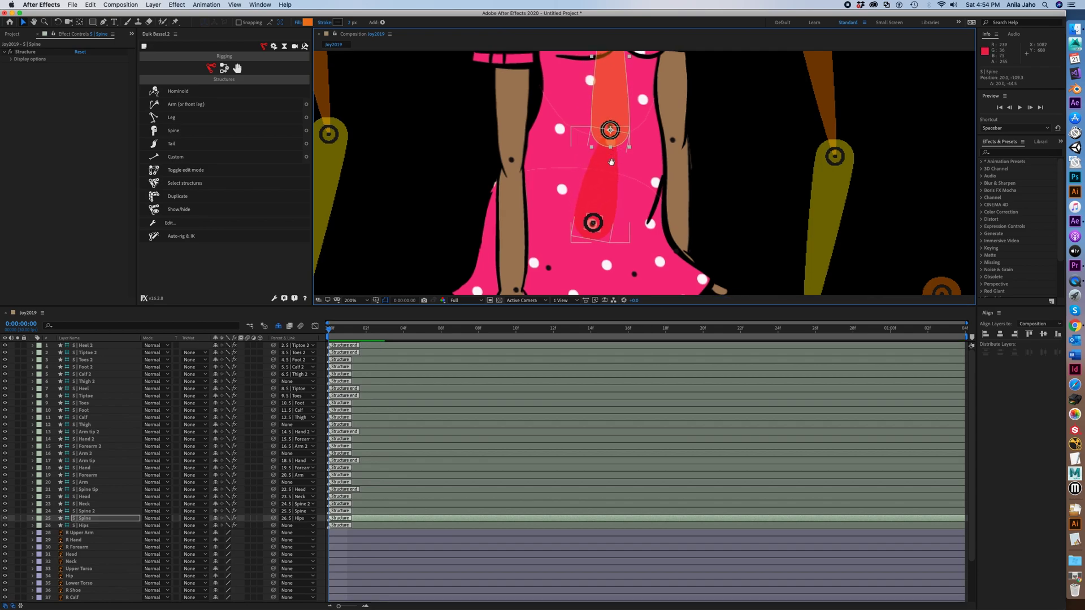
scroll(611, 130, "up", 5)
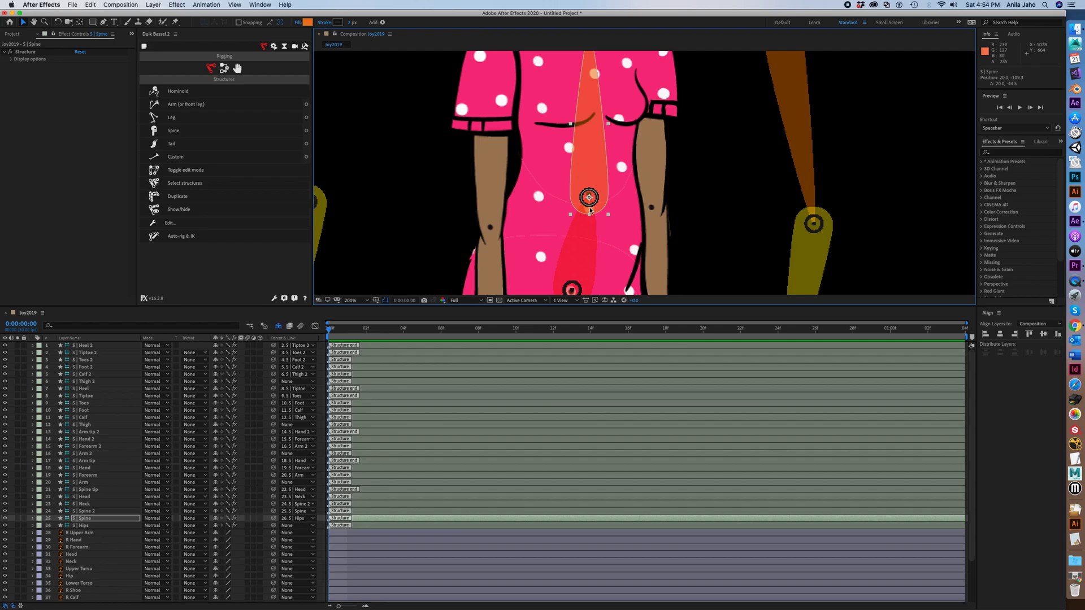
scroll(585, 222, "up", 3)
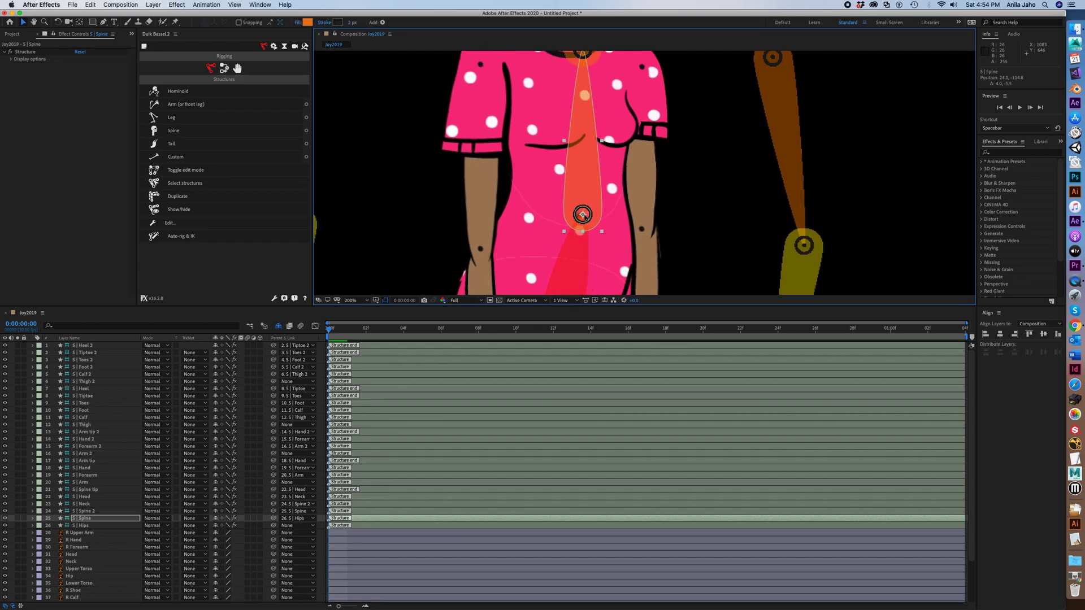
scroll(581, 209, "up", 10)
left_click(579, 188)
left_click_drag(579, 188, 574, 183)
Place the Neck structure at the neck's base, the Head structure at the jaw pivot, and the Spine tip in the hair above the forehead.
left_click_drag(653, 135, 644, 245)
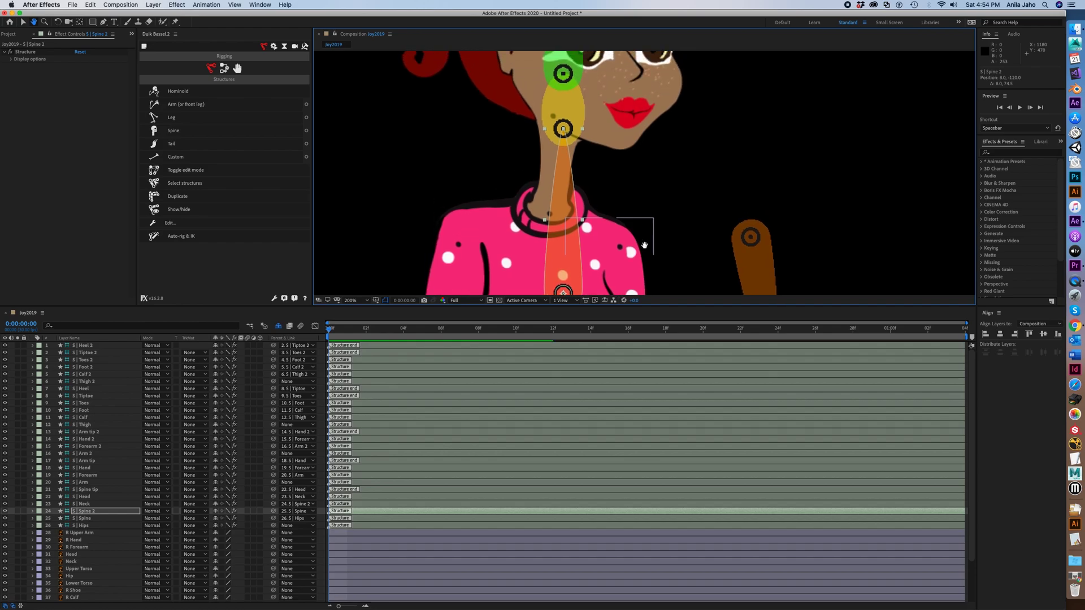
left_click(552, 215)
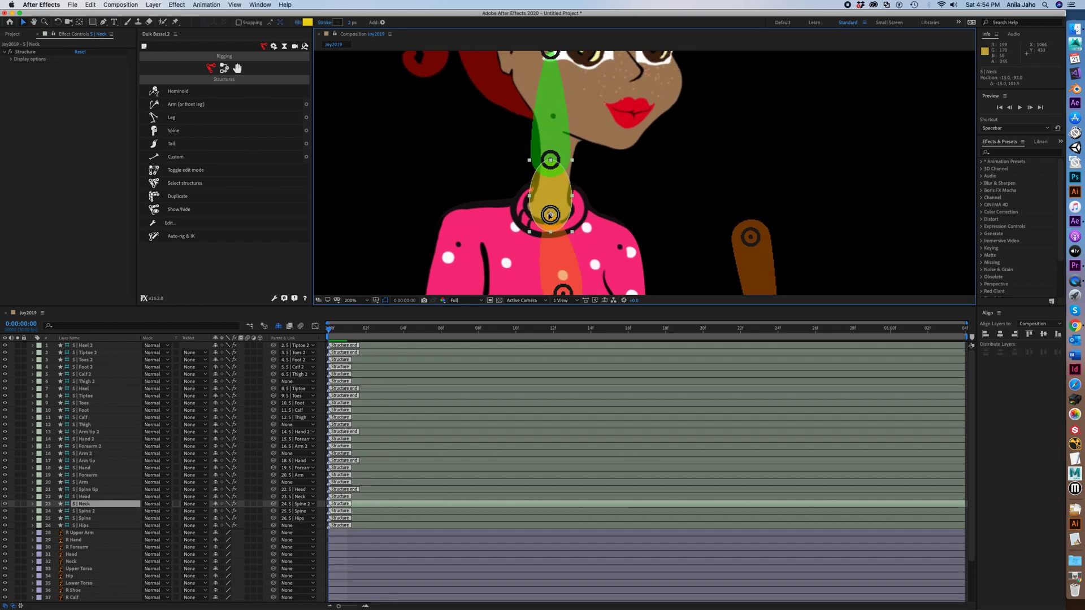
left_click_drag(550, 158, 515, 255)
left_click_drag(517, 195, 504, 259)
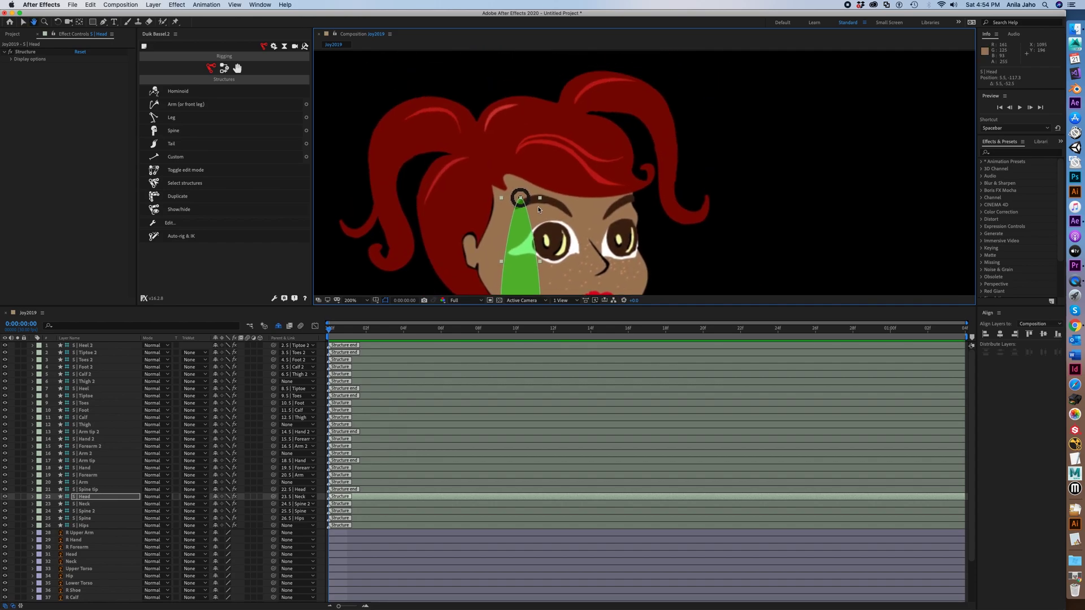
left_click_drag(521, 198, 535, 149)
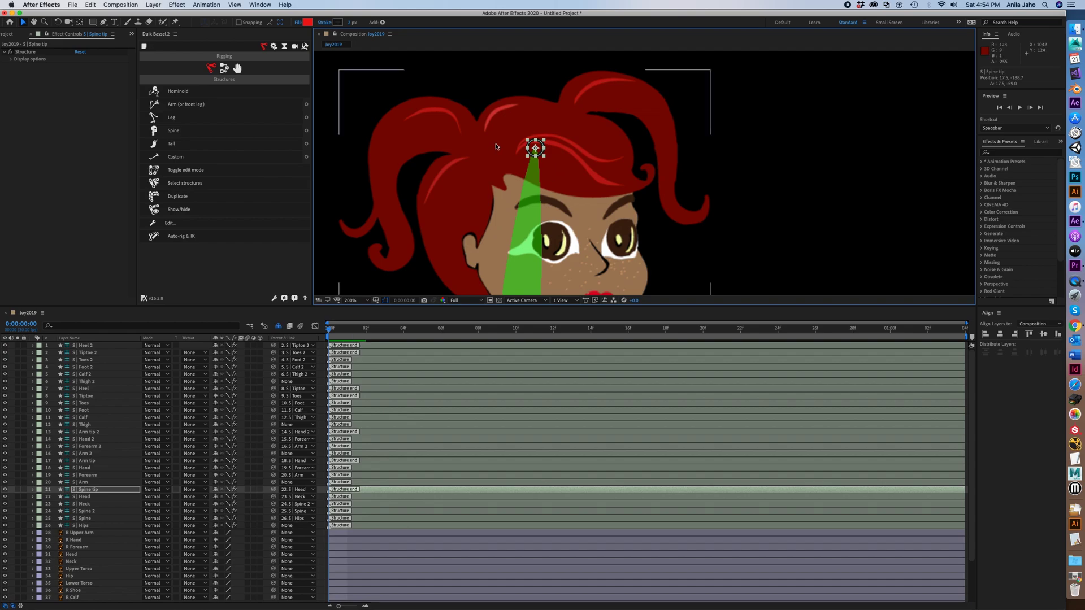
Place the Arm structure on the R Upper Arm's shoulder pivot and the Forearm structure at the elbow.
left_click_drag(526, 143, 651, 213)
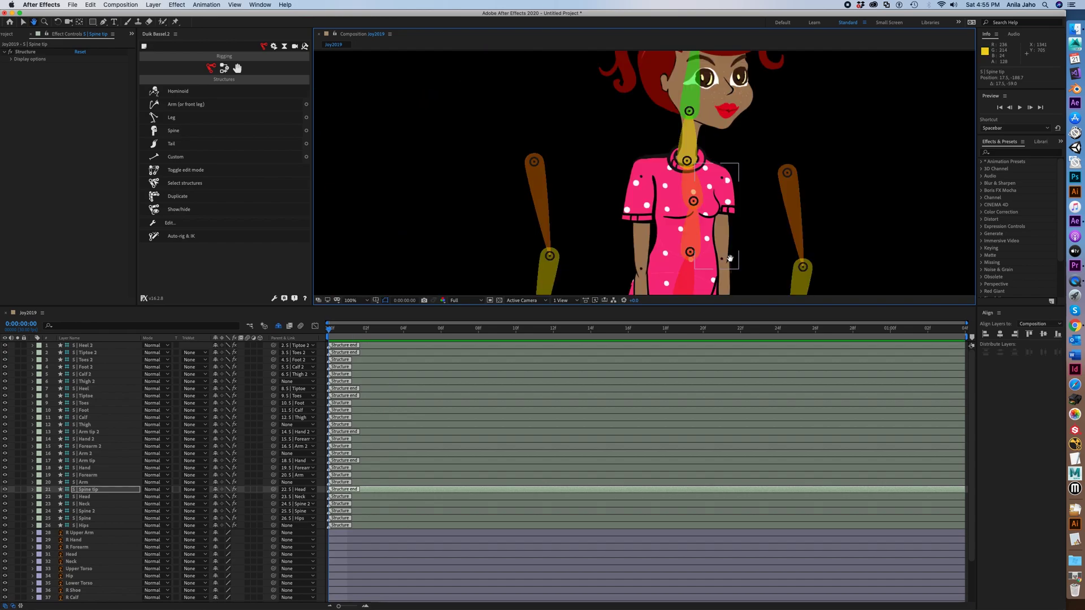
left_click(454, 115)
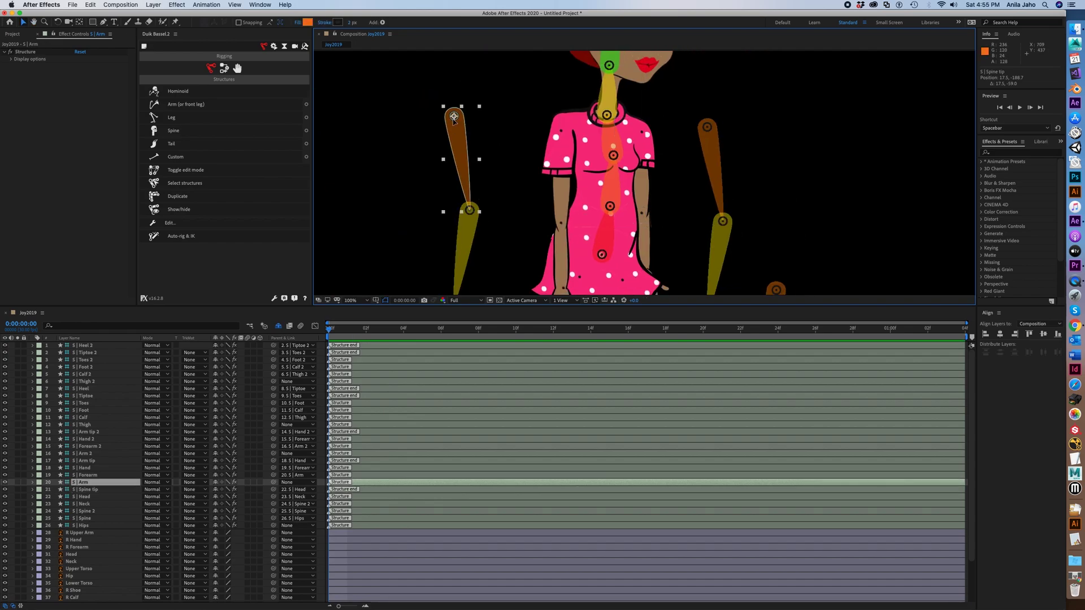
left_click_drag(543, 140, 567, 134)
key("period")
key("h")
left_click_drag(497, 134, 514, 86)
key("v")
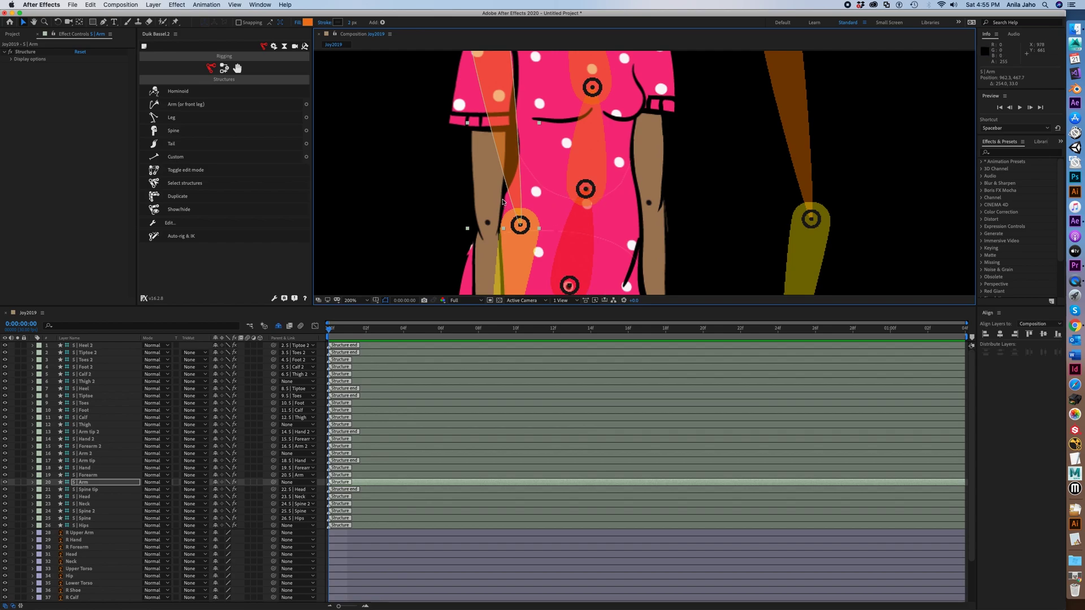
left_click_drag(521, 227, 473, 235)
left_click(531, 233)
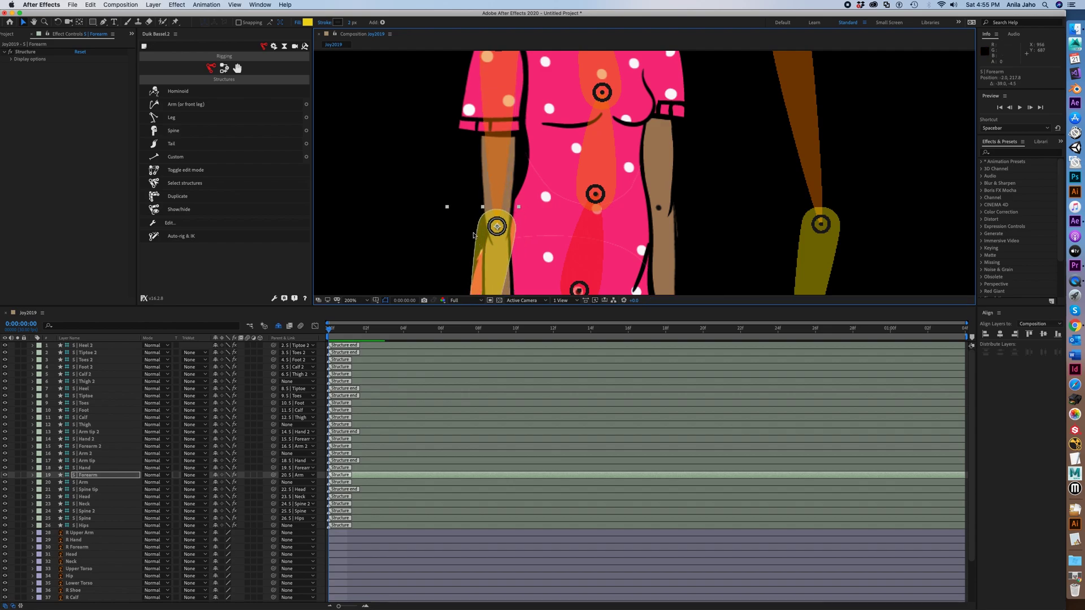
Place the Hand structure on the R Hand's wrist pivot and the Arm tip at the fingertips.
scroll(473, 235, "up", 1)
left_click_drag(574, 238, 599, 110)
left_click_drag(625, 240, 650, 107)
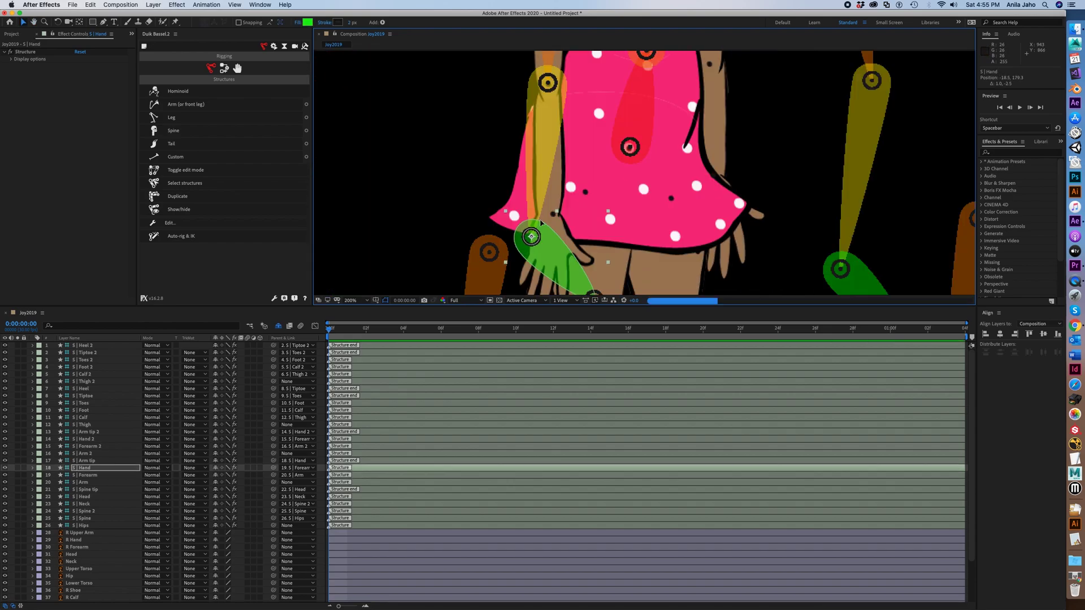
left_click_drag(541, 223, 554, 211)
left_click_drag(541, 236, 547, 235)
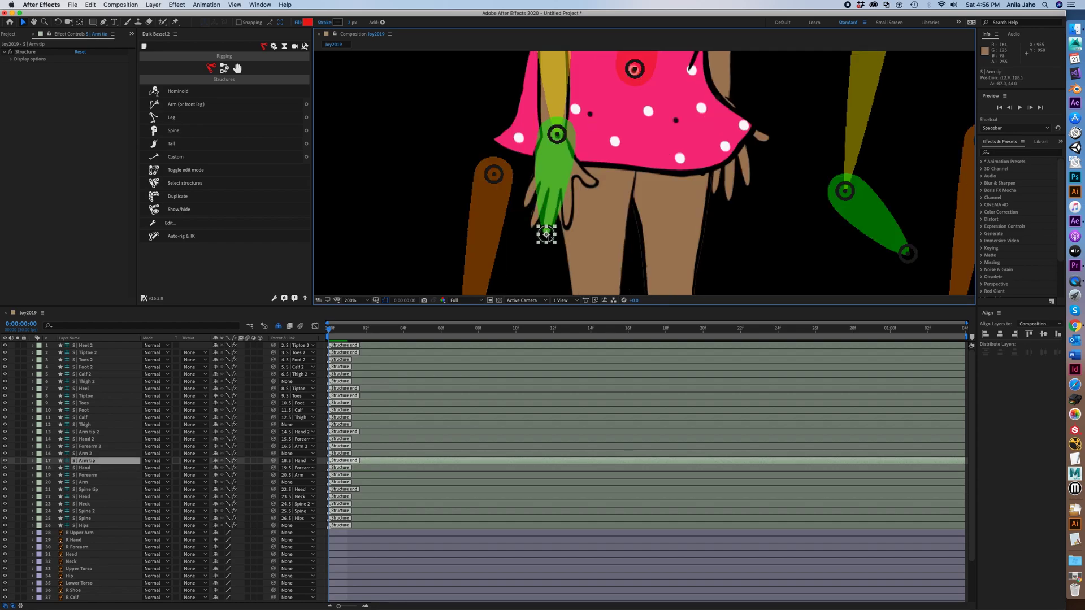
Move the Thigh structure onto the top of the R Thigh, under the dress beside the hips.
scroll(468, 122, "down", 1)
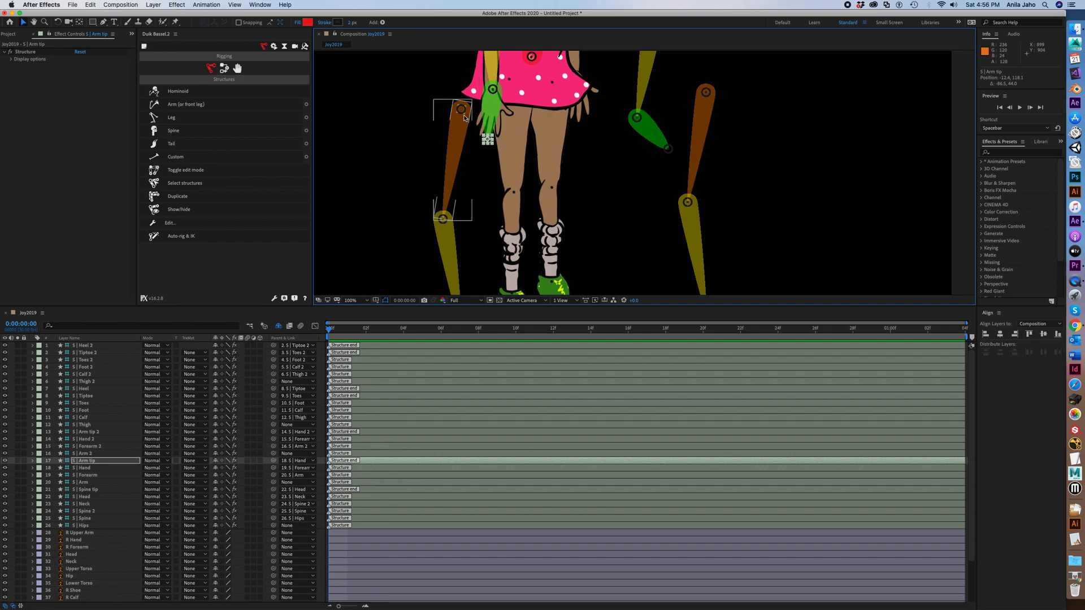
left_click(461, 110)
left_click_drag(462, 110, 512, 78)
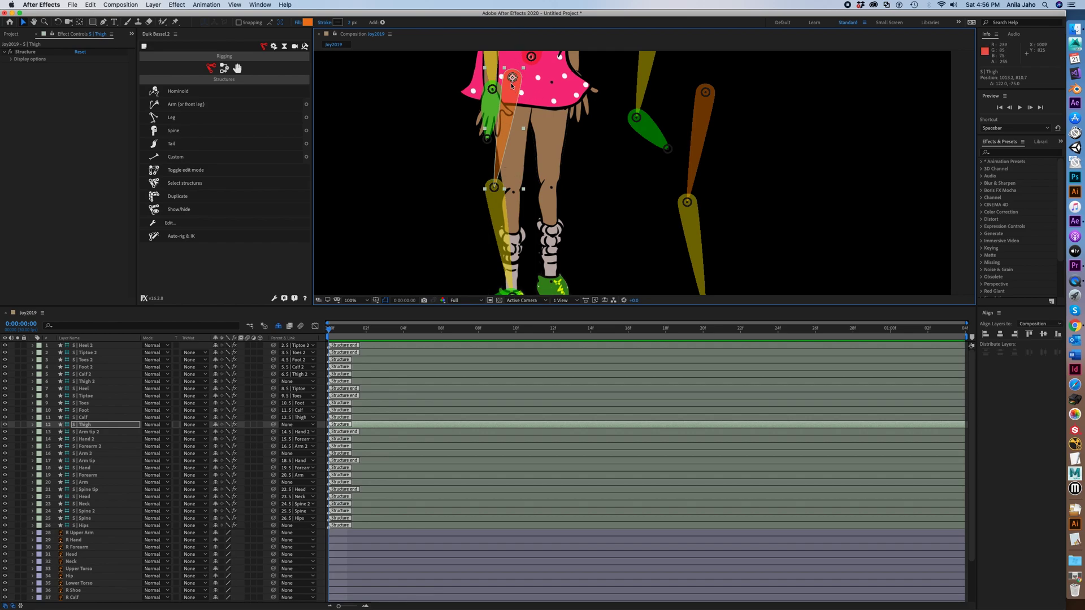
Try to align the Foot structure with the right ankle and the Calf structure with the right knee.
scroll(531, 215, "down", 3)
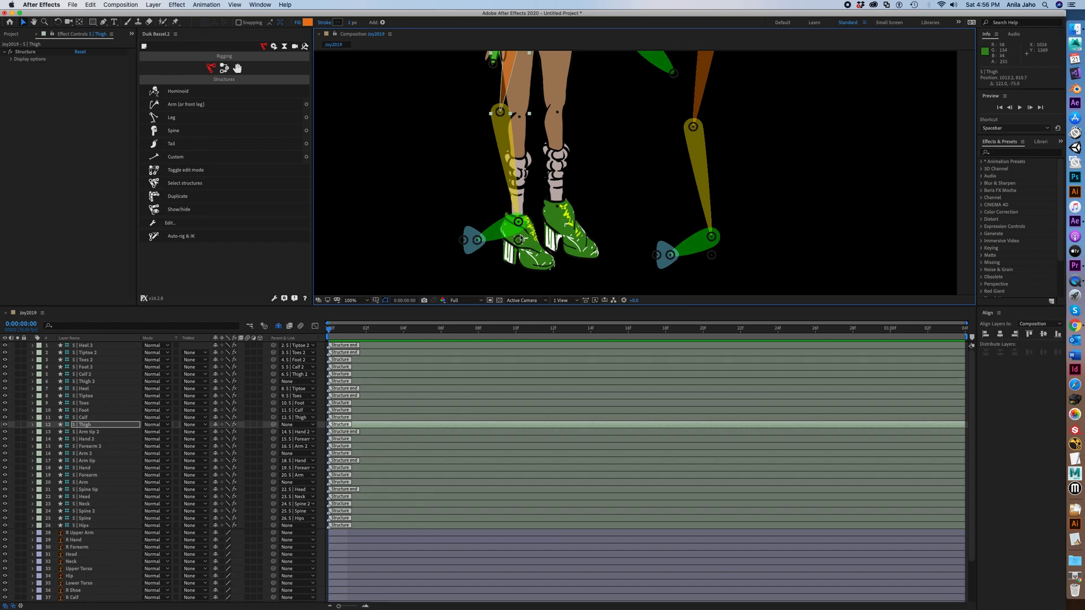
mouse_move(520, 225)
left_mouse_down()
mouse_move(496, 217)
mouse_move(518, 217)
left_mouse_up()
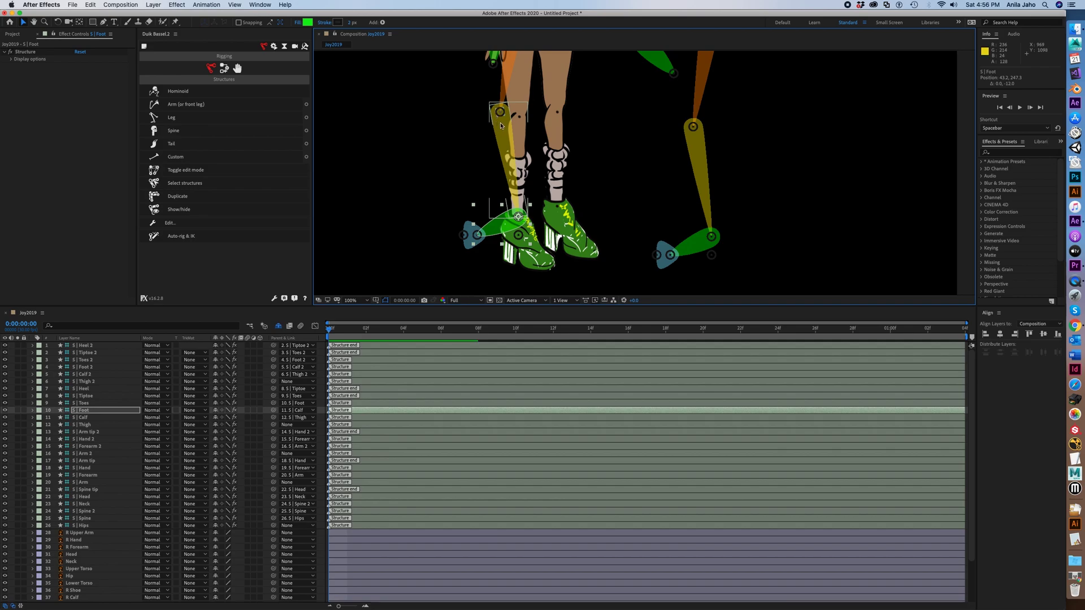
left_click_drag(501, 126, 502, 161)
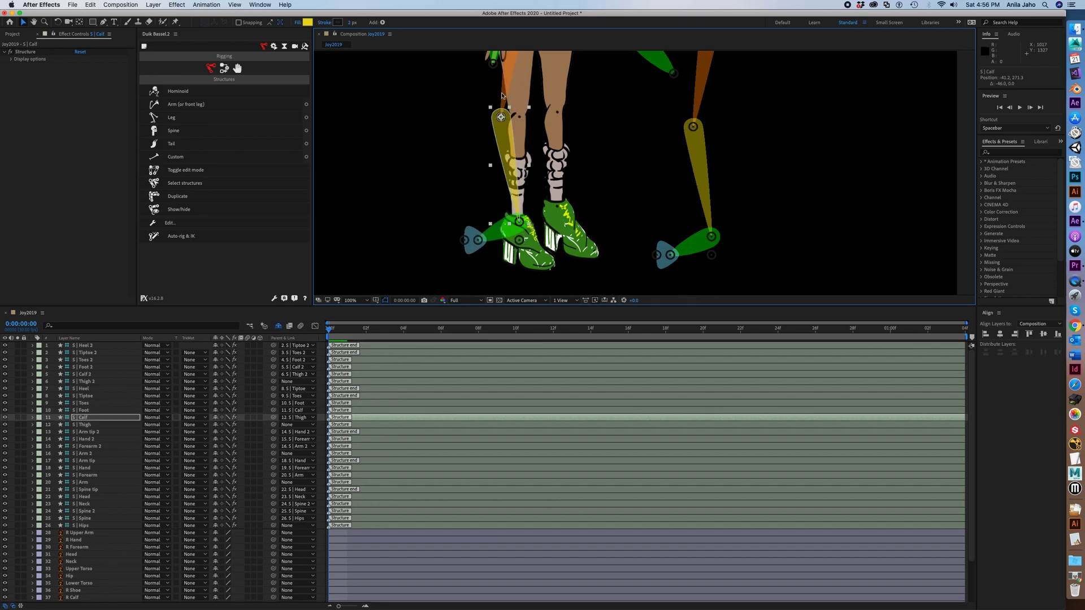
left_click(425, 180)
left_click(501, 231)
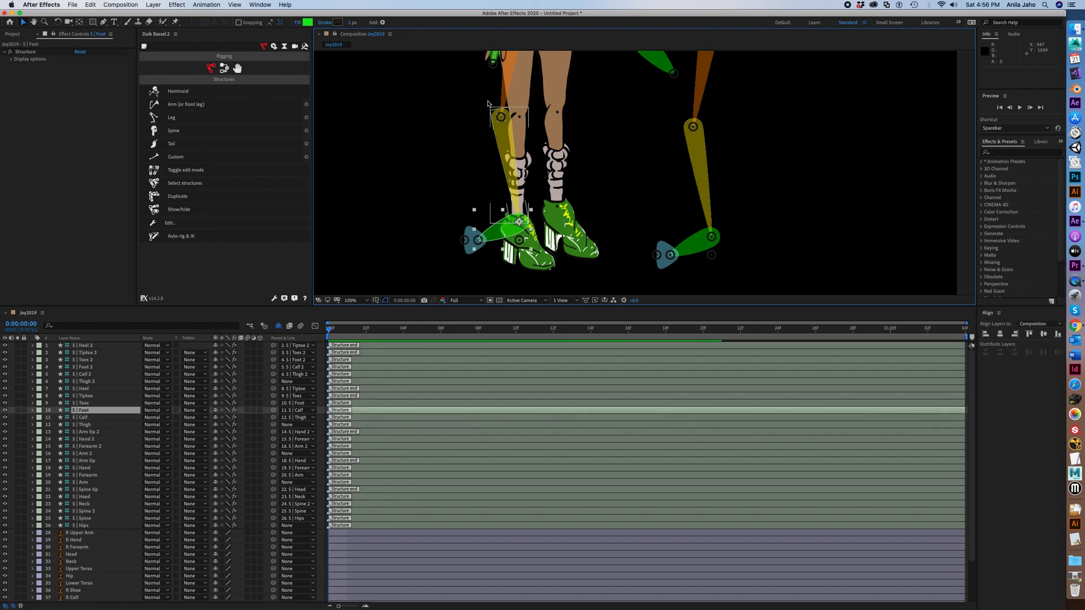
Move the Calf structure onto the R Calf's knee pivot.
scroll(524, 79, "up", 5)
left_click(506, 96)
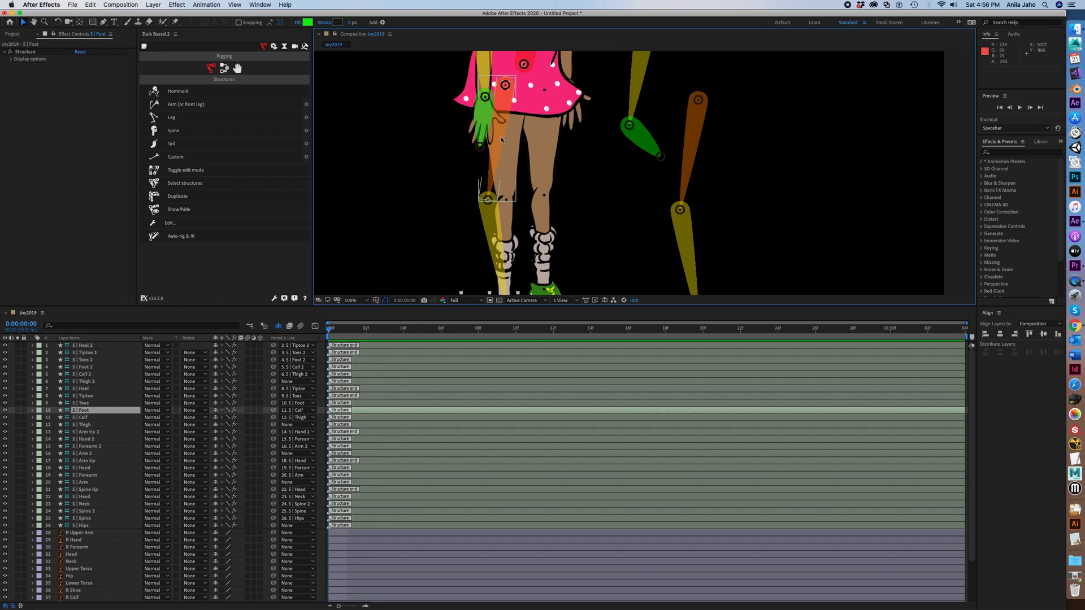
left_click(493, 212)
left_click_drag(490, 203, 505, 202)
Place the Foot structure on the R Shoe's ankle pivot and move the Toes structure to the front of the shoe.
key("space")
left_click_drag(591, 207, 612, 121)
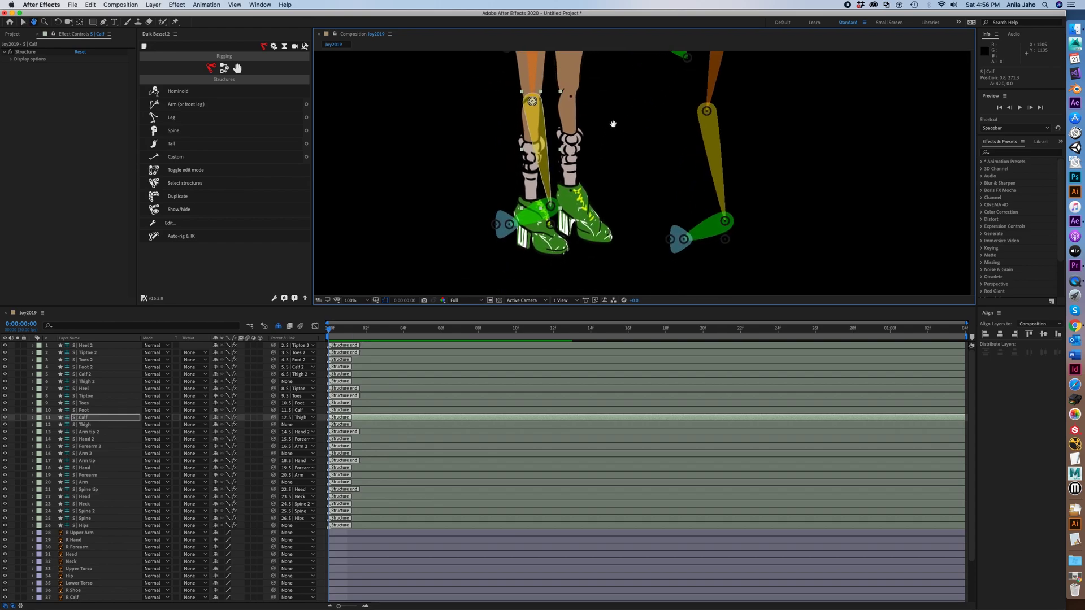
left_click(531, 209)
left_click_drag(531, 209, 530, 202)
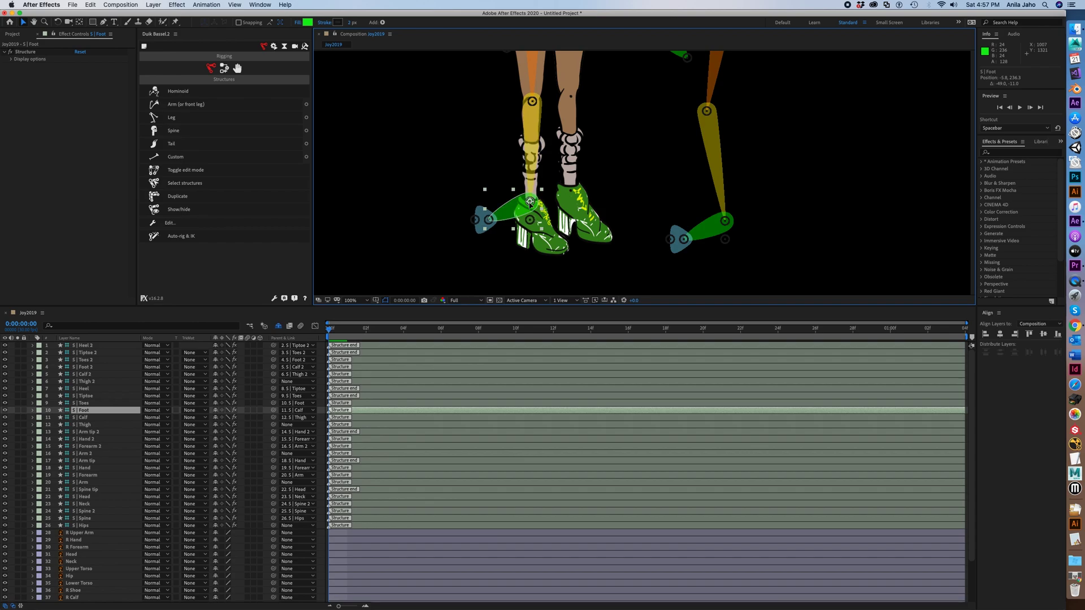
left_click(410, 219)
scroll(433, 198, "up", 2)
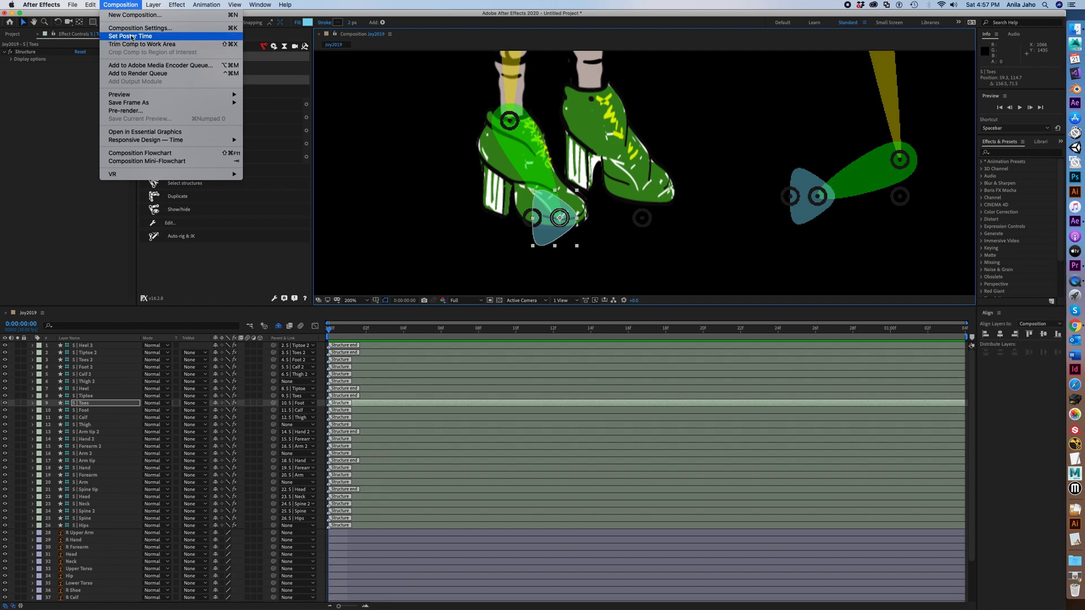
Change the Joy2019 composition's background color to a light gray with 71% brightness.
left_click(169, 28)
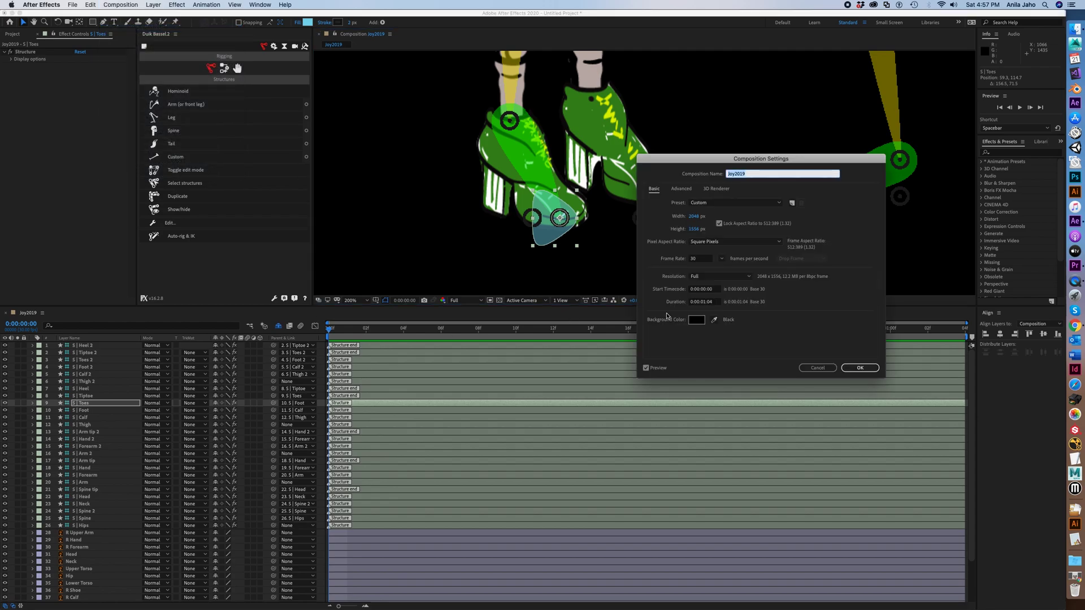
left_click(698, 320)
left_click_drag(403, 286, 401, 291)
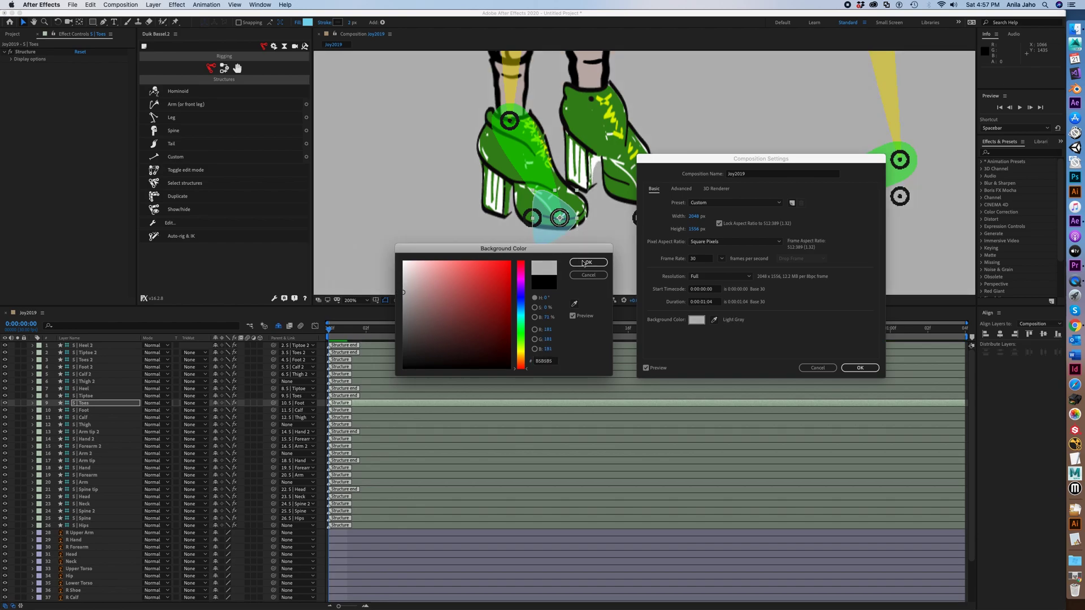
left_click(587, 263)
left_click(866, 369)
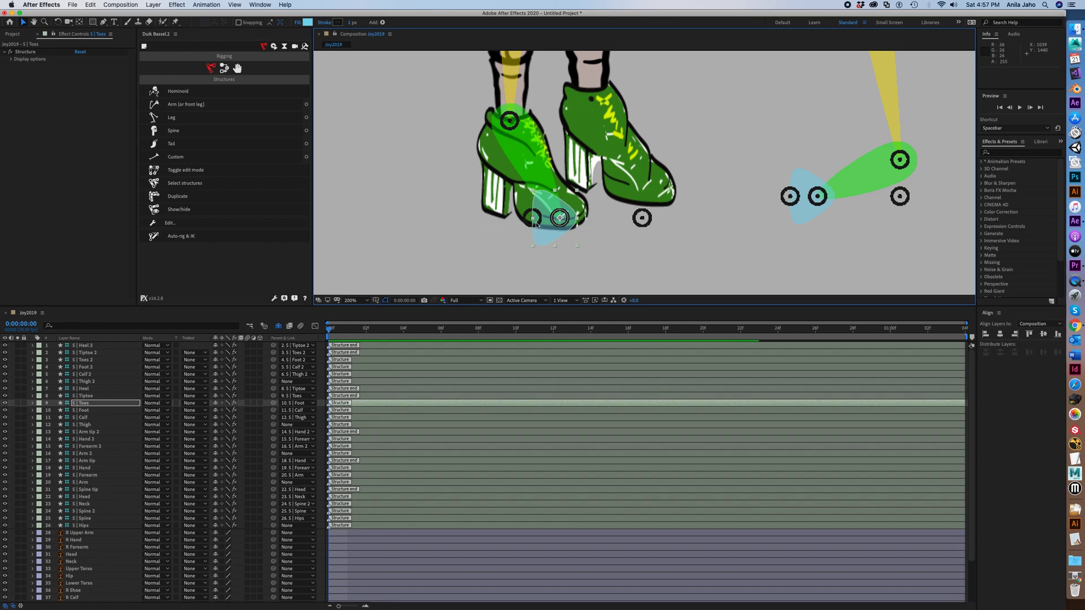
Align the Toes, Tiptoe and Heel structures with the ball, toe tip and heel of the R Shoe.
left_click(510, 121)
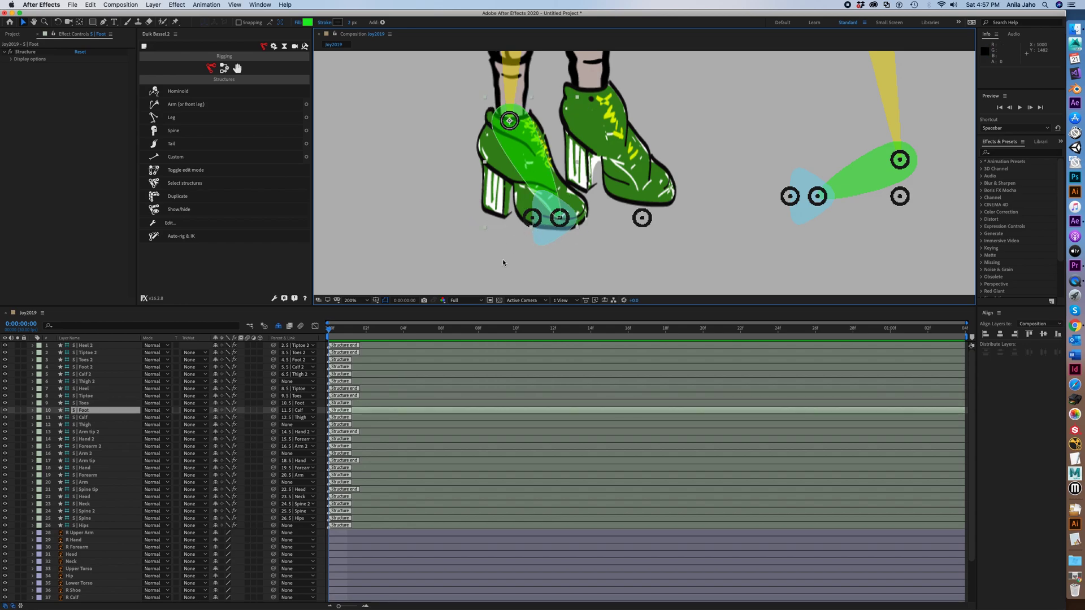
left_click(83, 404)
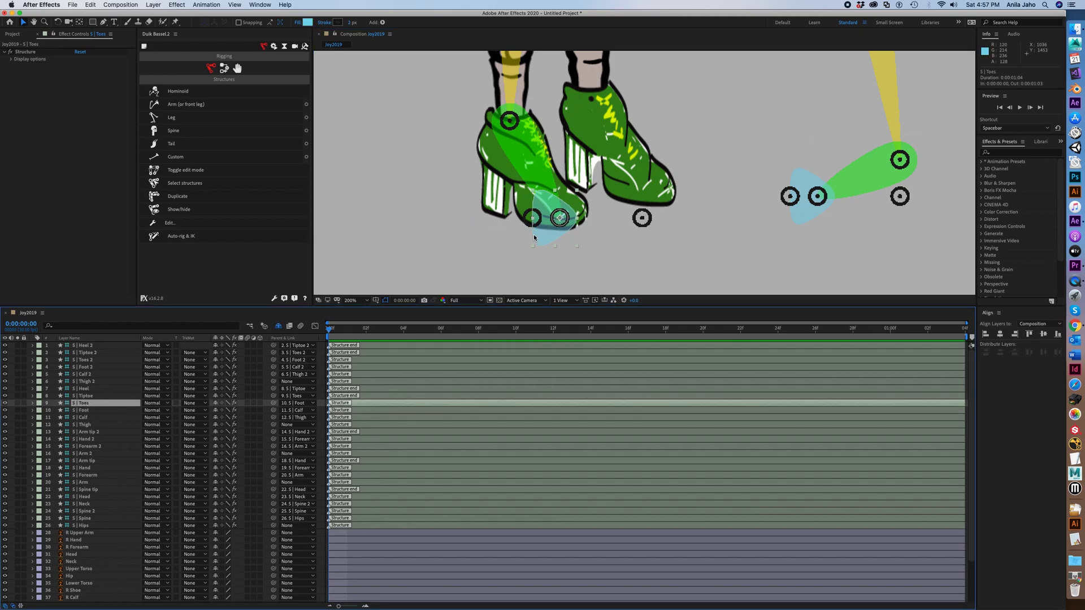
mouse_move(561, 224)
left_mouse_down()
mouse_move(555, 203)
mouse_move(532, 206)
mouse_move(591, 215)
mouse_move(576, 215)
left_mouse_up()
left_click(525, 205)
left_click(682, 215)
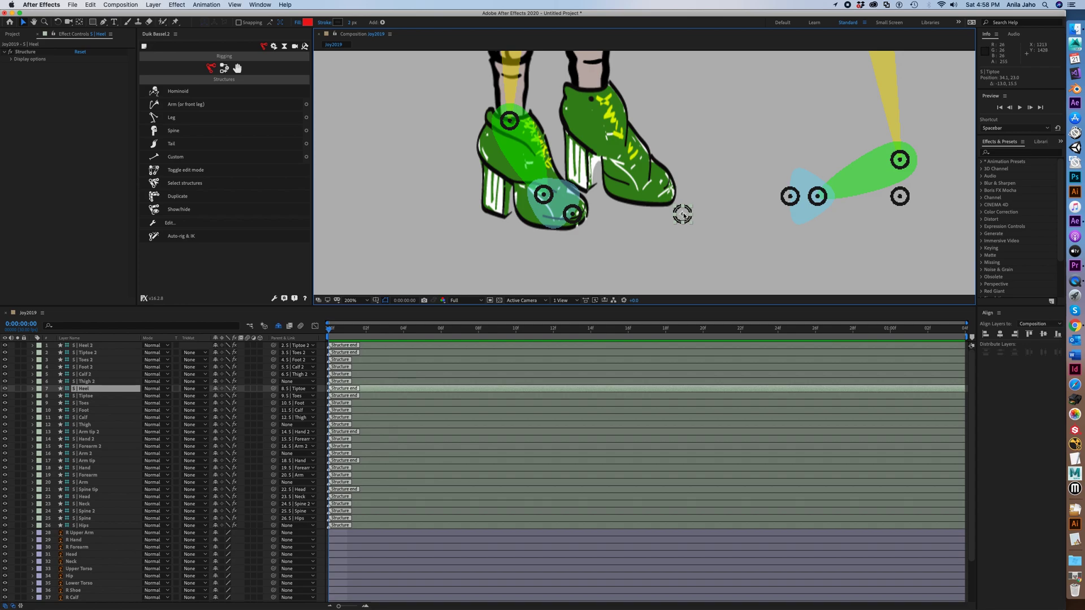
left_click_drag(682, 215, 501, 204)
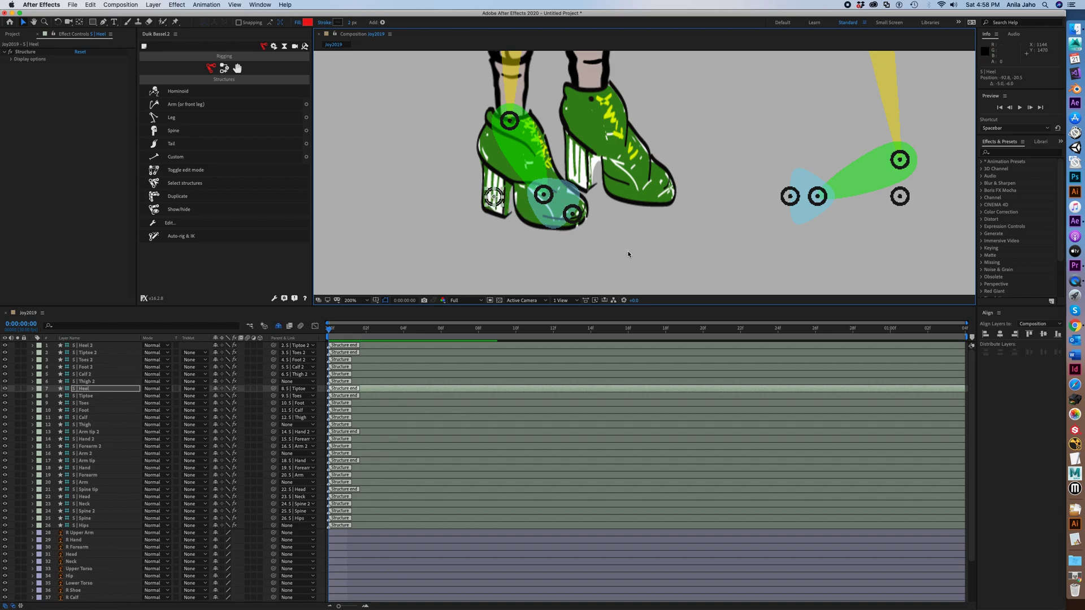
Align the Arm 2, Forearm 2 and Hand 2 structures with the joints of the character's L arm.
scroll(622, 242, "down", 4)
left_click(479, 127)
scroll(480, 127, "up", 4)
left_click_drag(479, 127, 446, 100)
left_click_drag(410, 272, 492, 82)
left_click_drag(555, 147, 501, 184)
Place the Thigh 2 structure at the top of the L Thigh and the Calf 2 structure on the knee pivot.
left_click_drag(758, 124, 451, 103)
left_click_drag(389, 210, 434, 85)
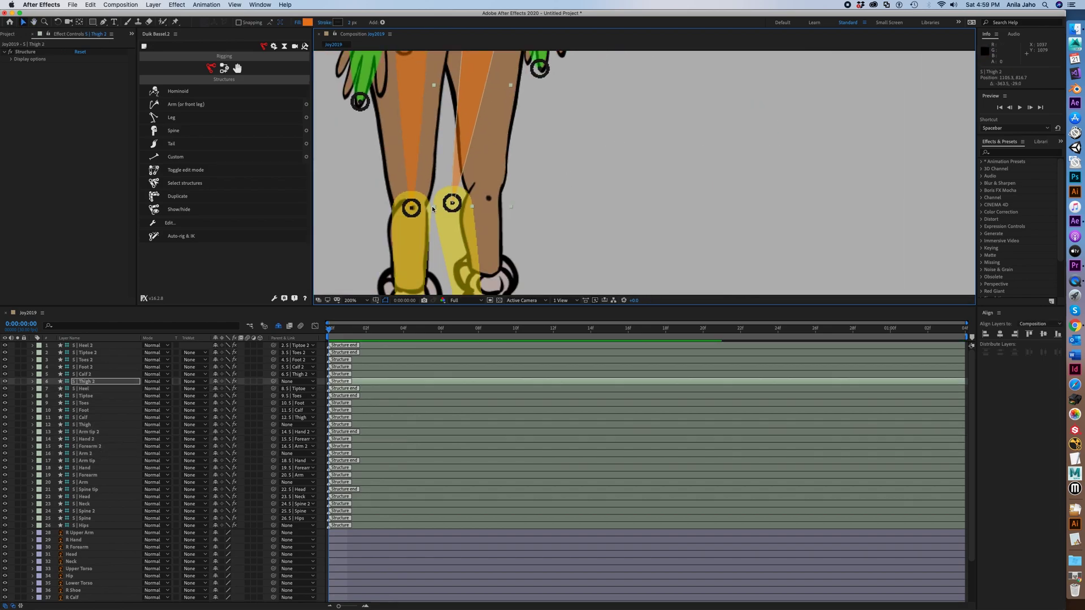
left_click_drag(453, 207, 489, 198)
Align the Foot 2, Toes 2, Tiptoe 2 and Heel 2 structures with the L Shoe's ankle, ball, toe tip and heel.
left_click_drag(480, 271, 521, 74)
left_click_drag(571, 203, 530, 176)
left_click_drag(448, 213, 575, 246)
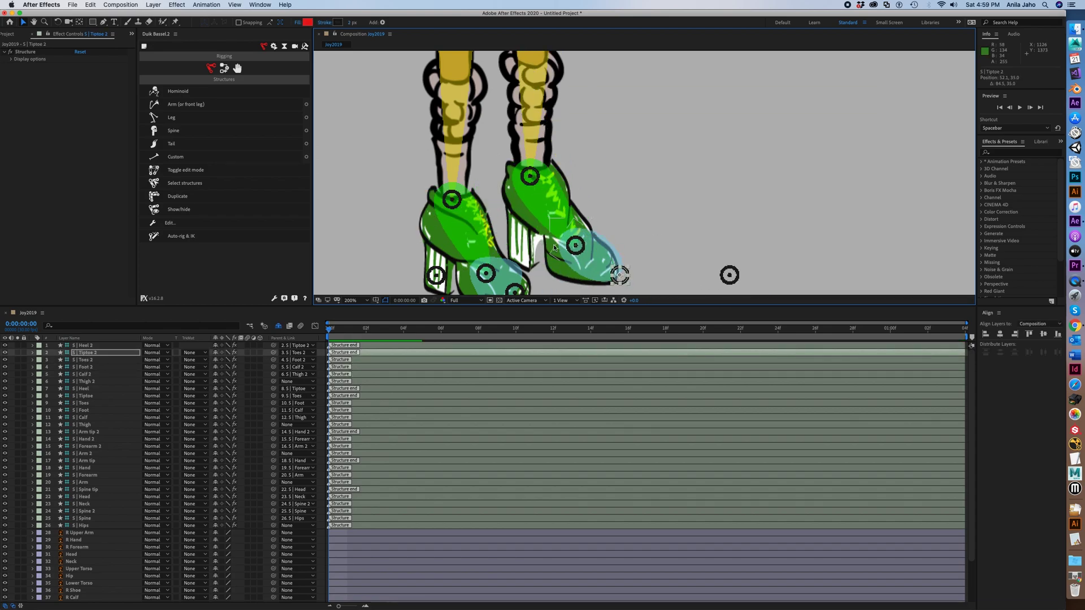
left_click_drag(657, 245, 526, 253)
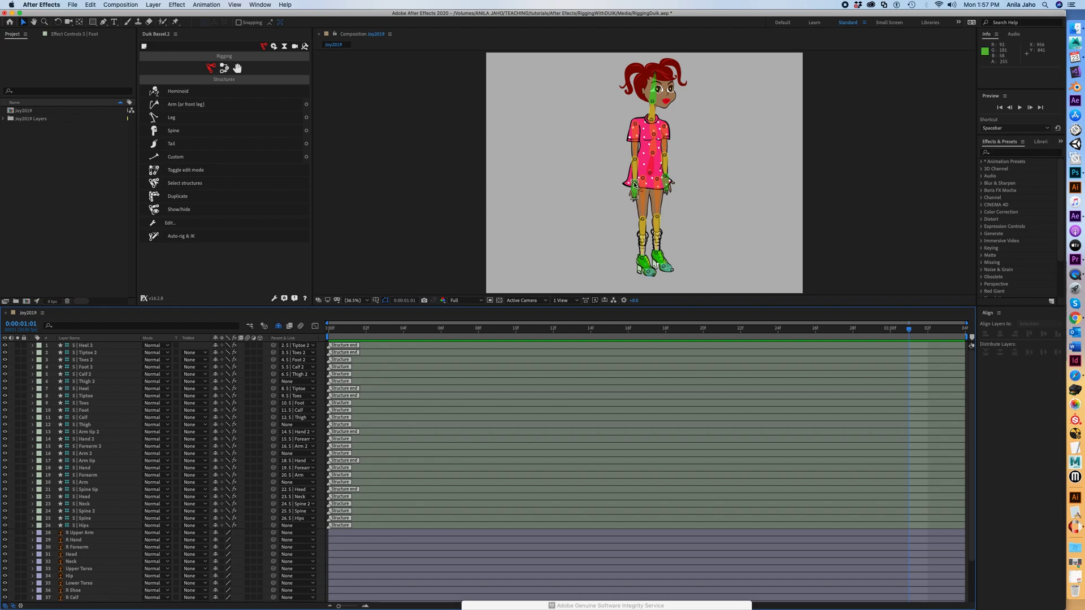
Apply Duik's Auto-rig & IK to all structure layers from S | Hips to S | Heel 2.
left_click(224, 68)
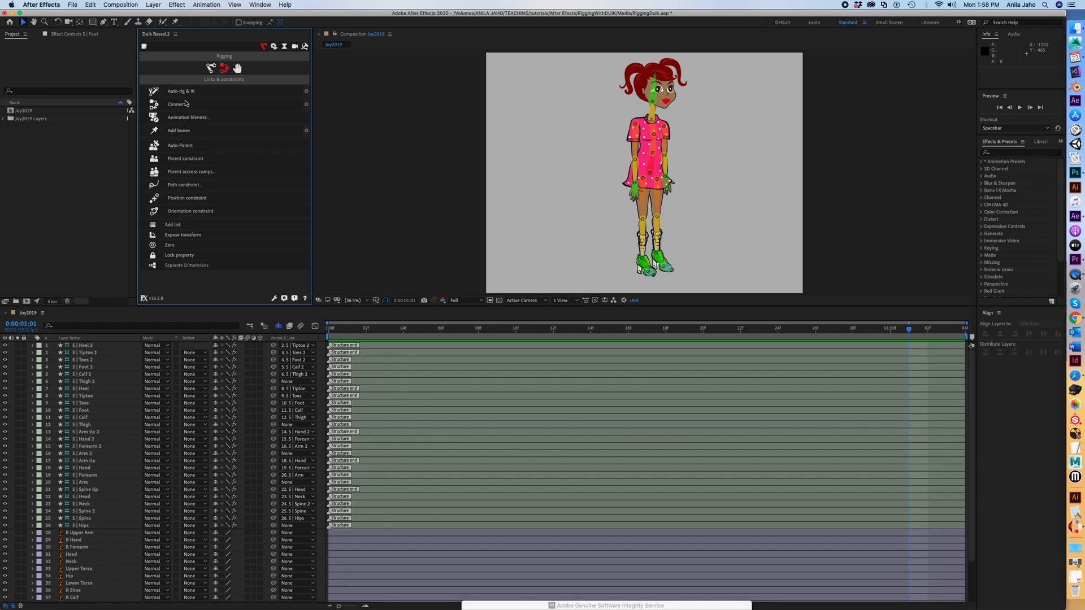
left_click(103, 528)
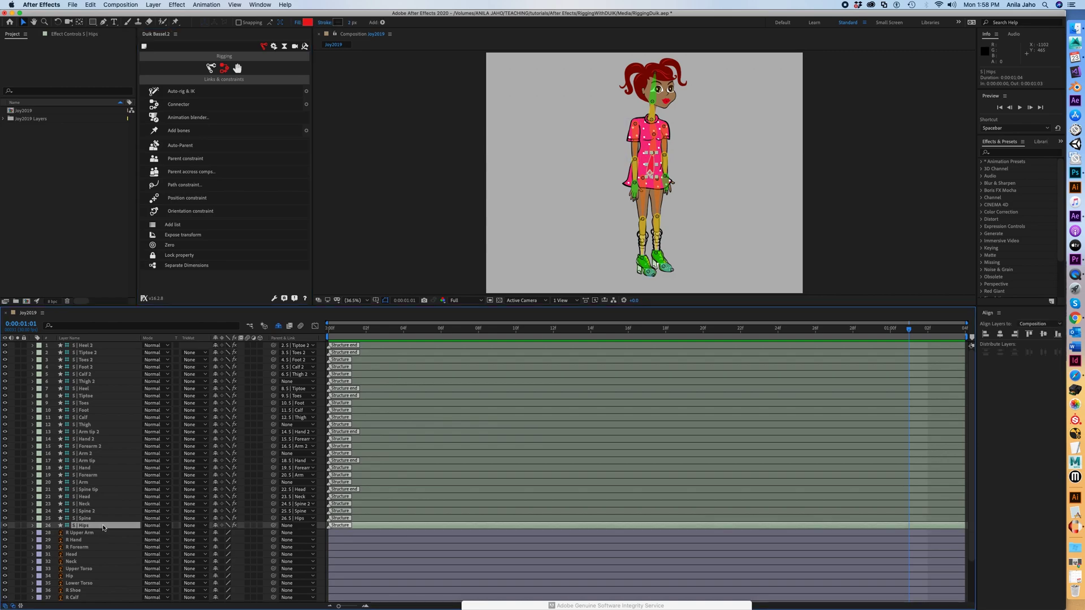
left_click(97, 346, "shift")
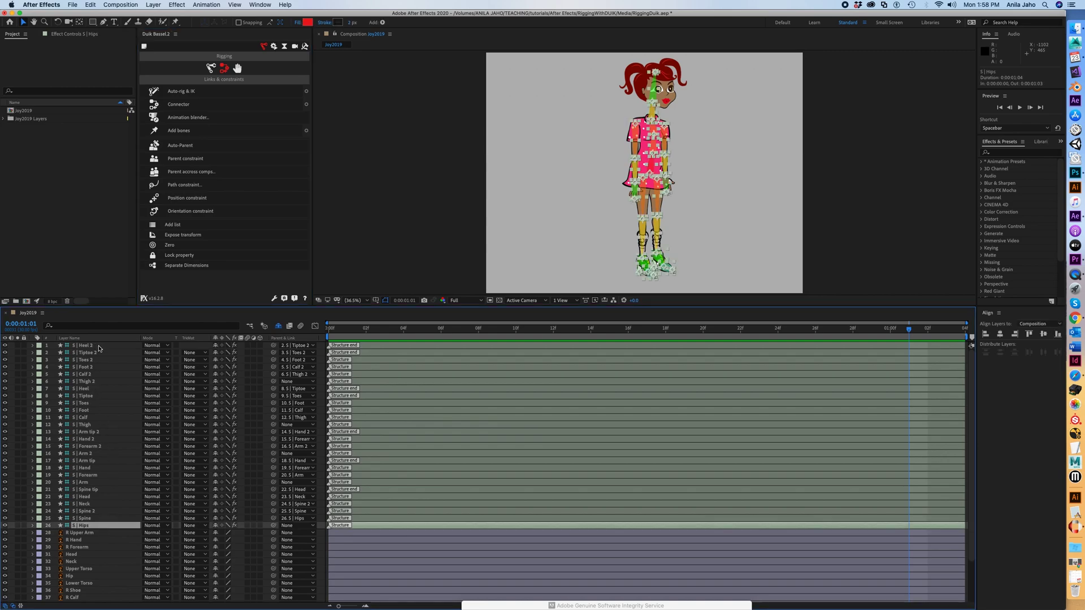
left_click(183, 93)
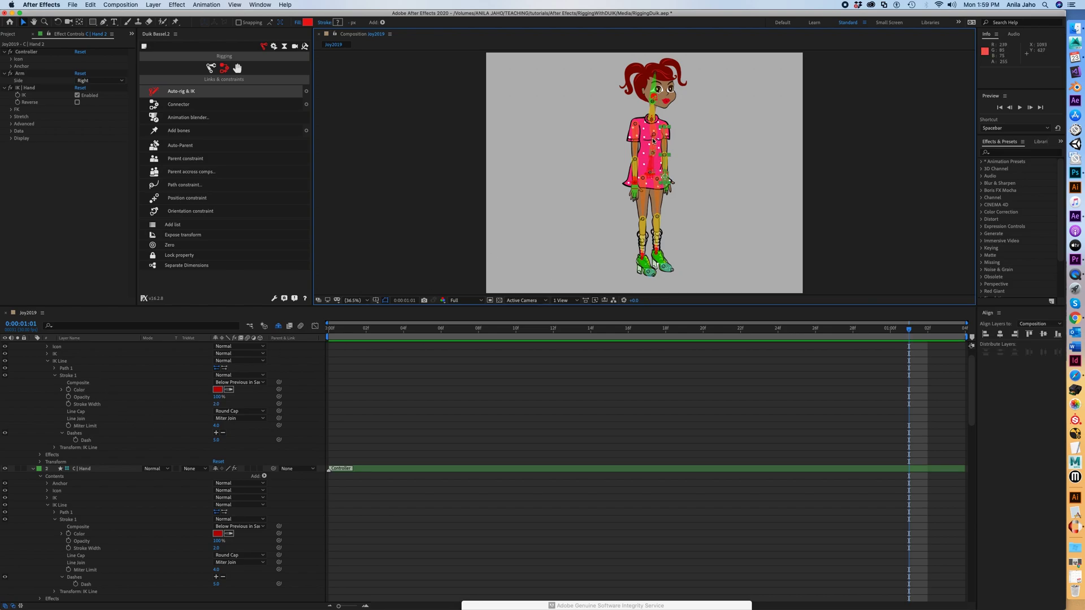
Collapse the expanded properties of the new controller layers in the timeline.
scroll(34, 351, "up", 2)
left_click(33, 346)
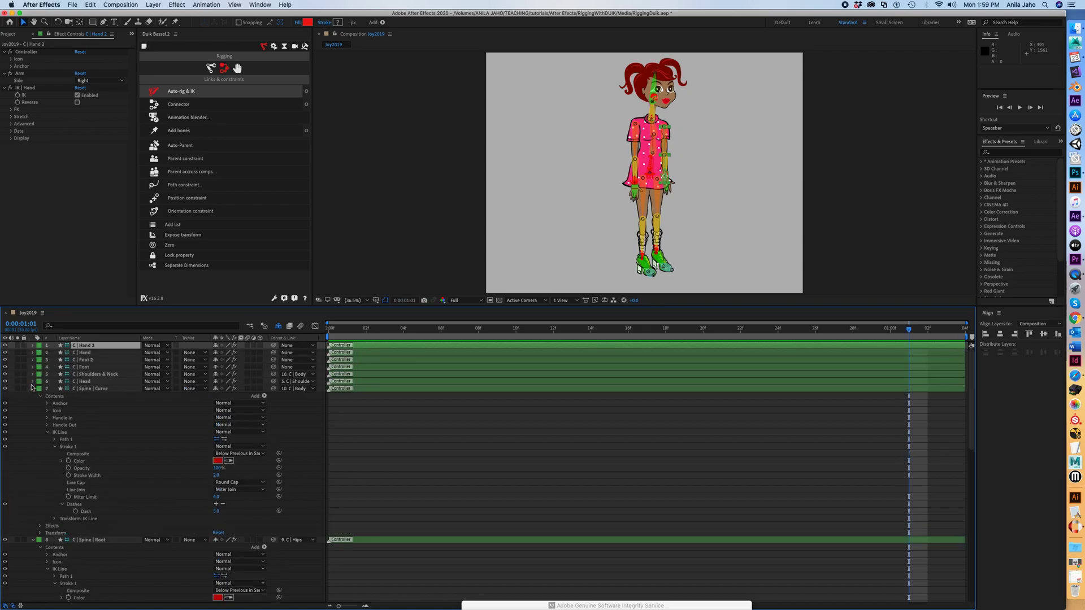
left_click(32, 390)
left_click(40, 403)
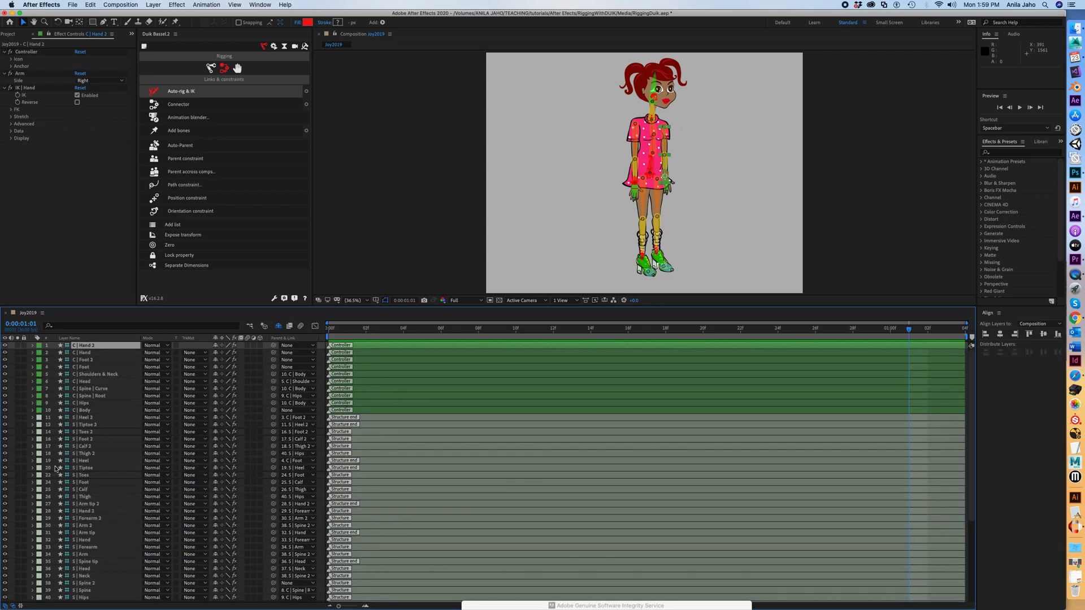
Hide the artwork layers from R Upper Arm down to L Thigh, leaving the controllers and structures visible.
scroll(51, 459, "down", 6)
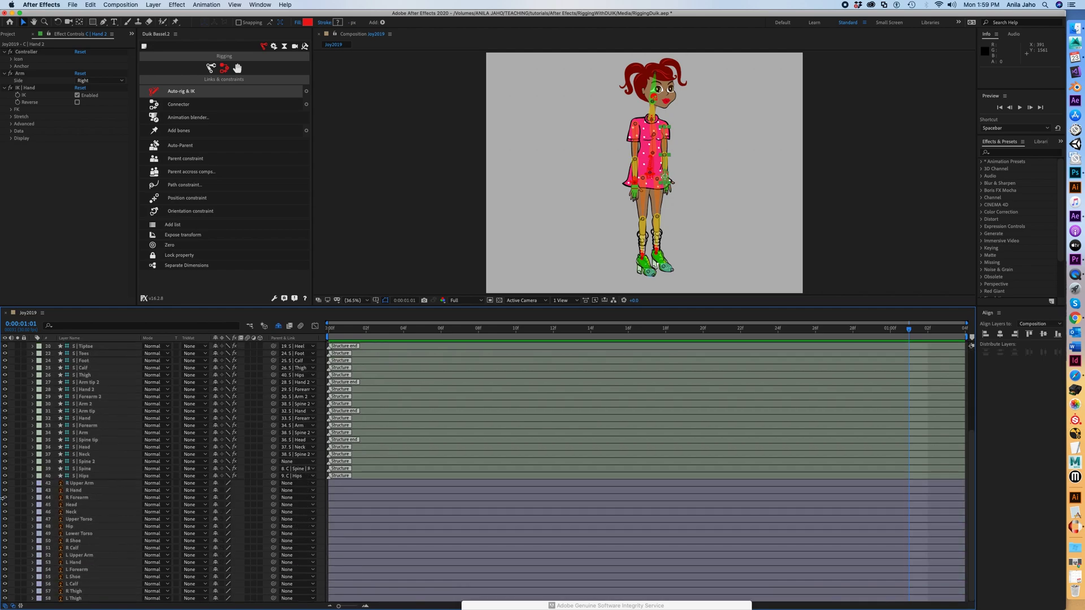
left_click_drag(5, 484, 20, 586)
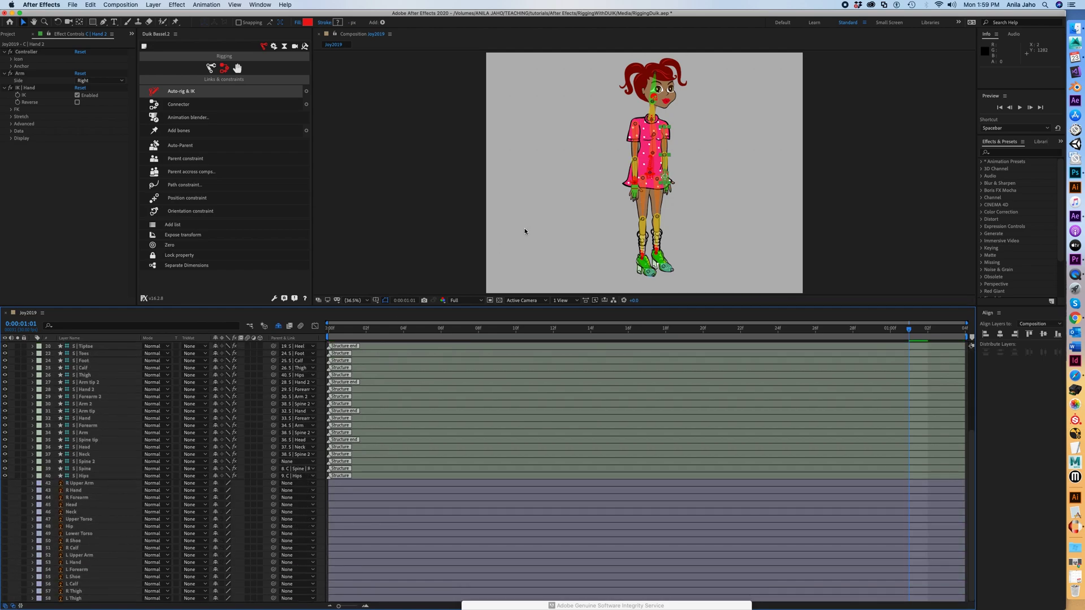
key("slash")
Test the arm's IK by moving the C | Hand controller around, and undo the movement.
left_click(625, 203)
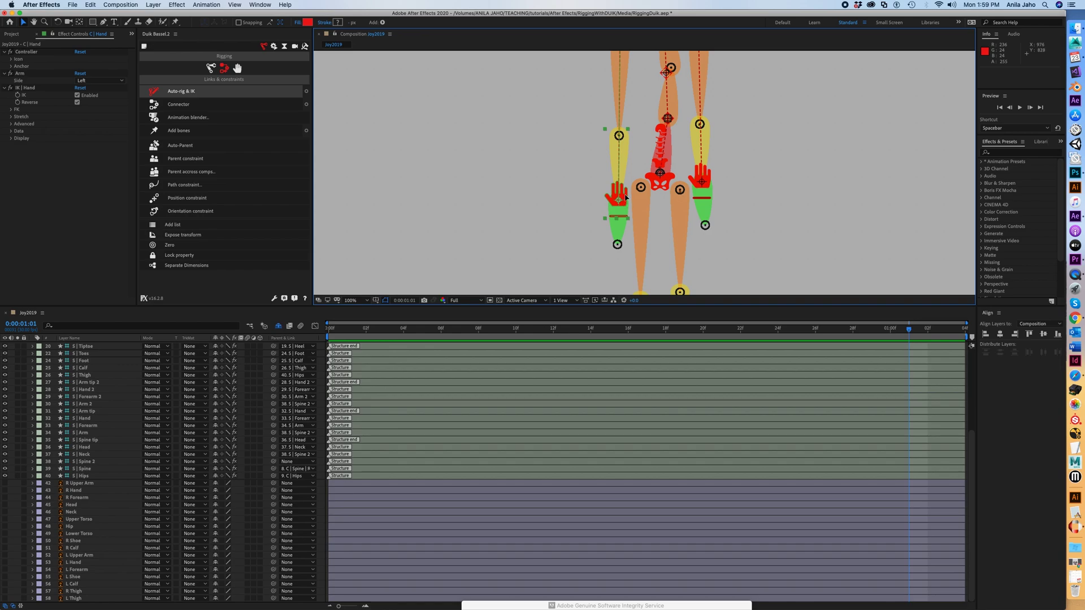
left_click_drag(621, 199, 555, 160)
left_click_drag(486, 164, 573, 224)
key("super+z")
Show the hidden artwork layers from R Upper Arm to L Thigh again.
scroll(740, 165, "down", 4)
key("period")
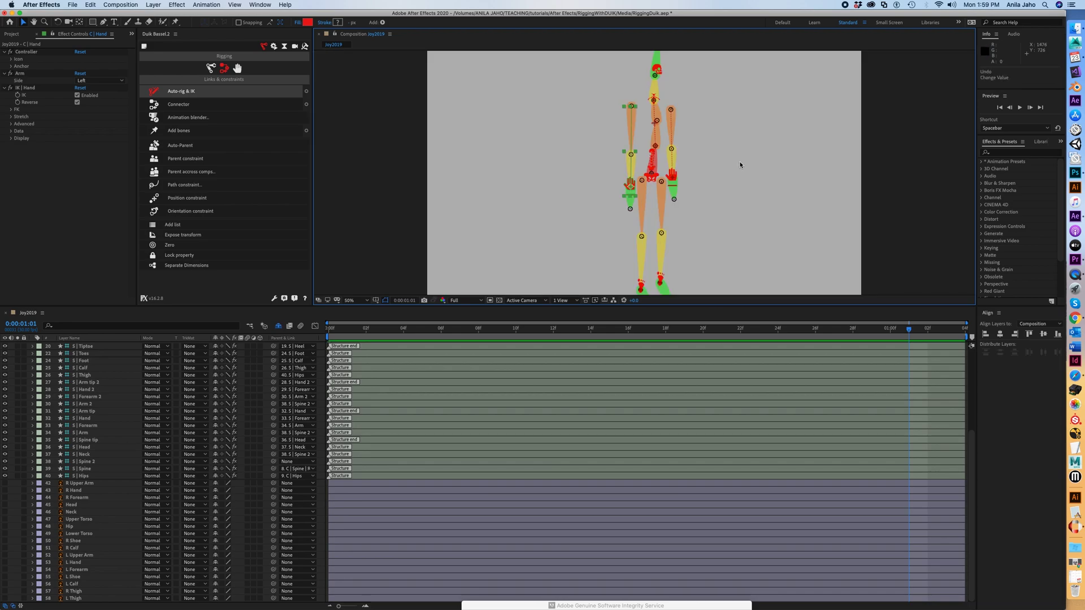
key("h")
left_click_drag(725, 175, 699, 194)
key("v")
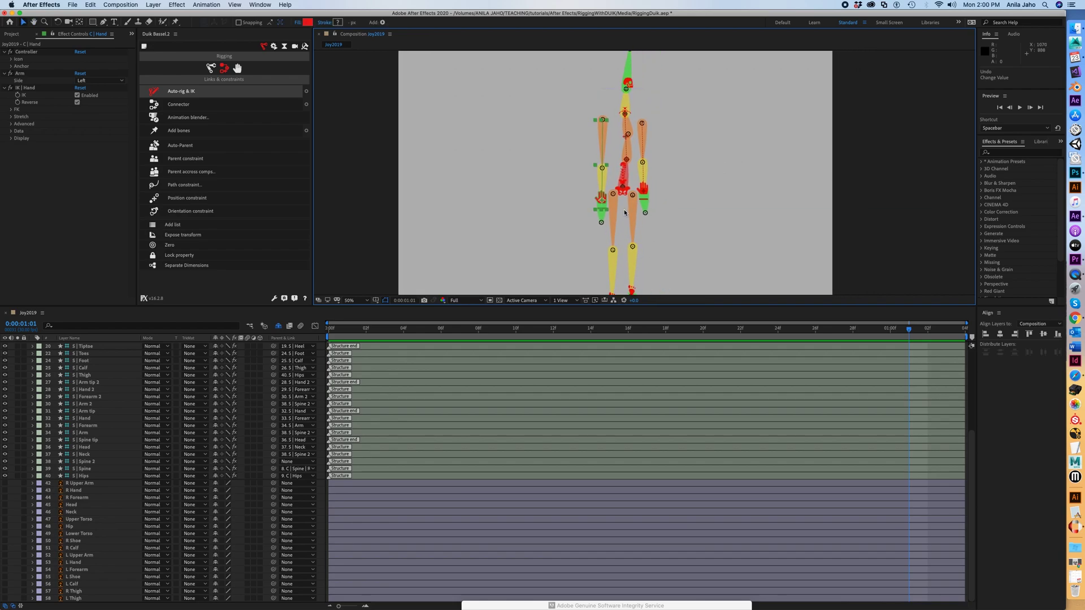
left_click_drag(672, 249, 668, 218)
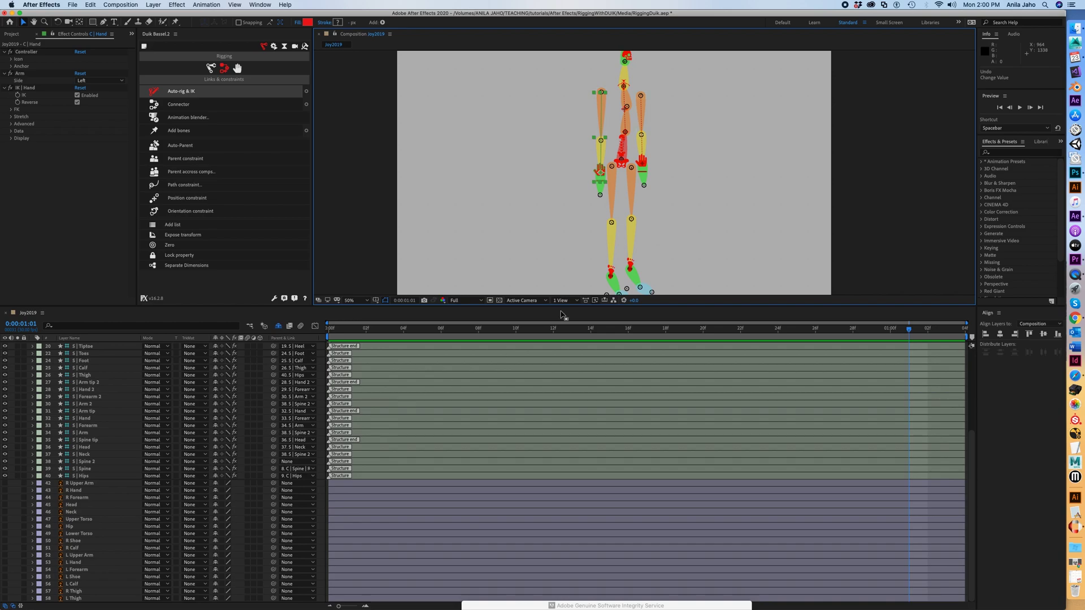
left_click_drag(4, 483, 5, 598)
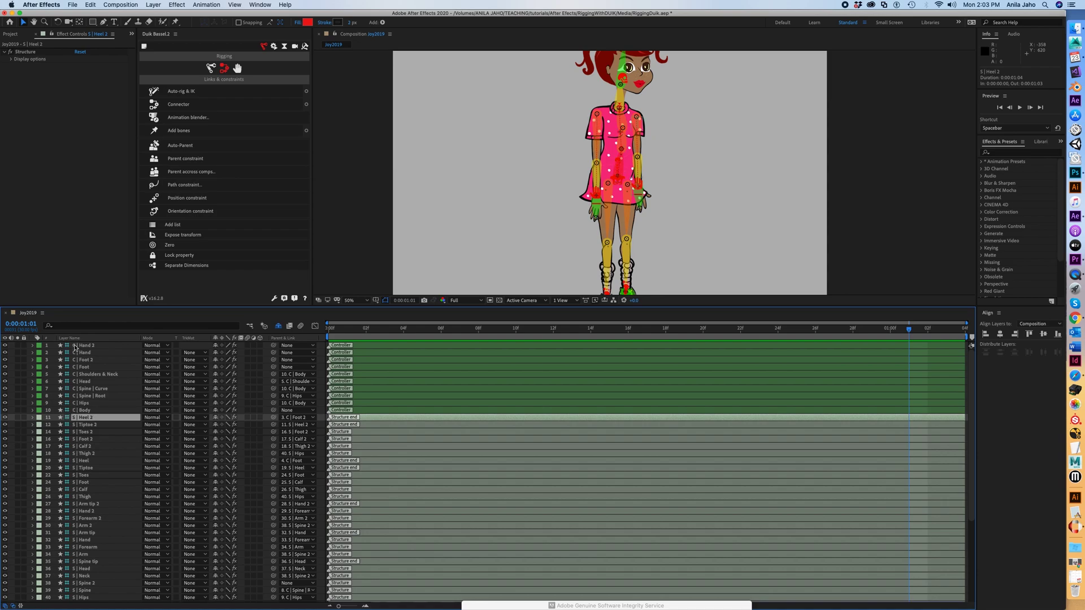
Parent the R Upper Arm layer to the S | Arm structure.
left_click(89, 411)
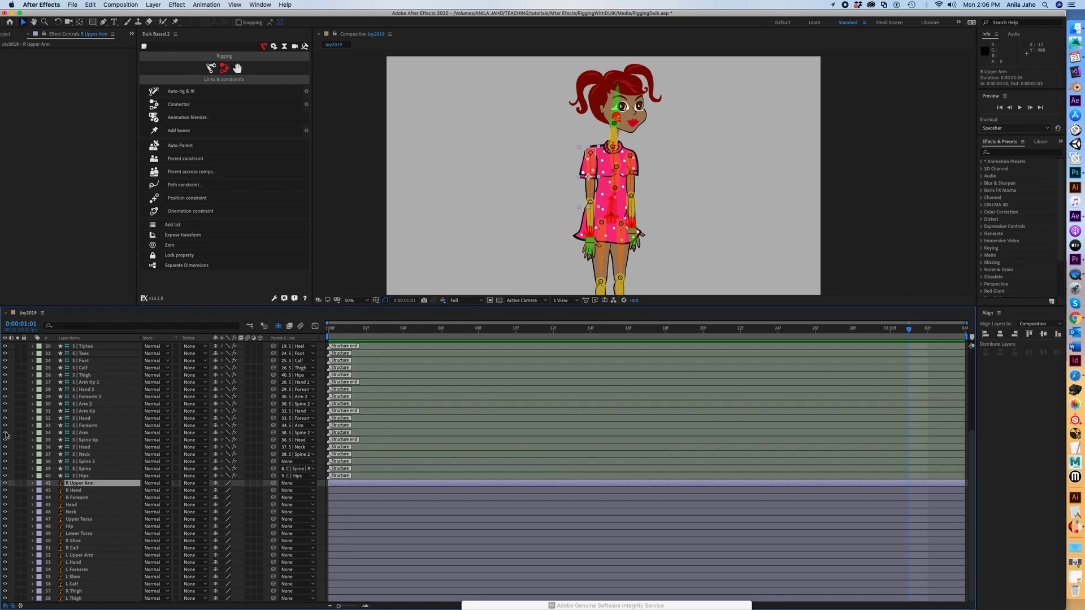
left_click(95, 432)
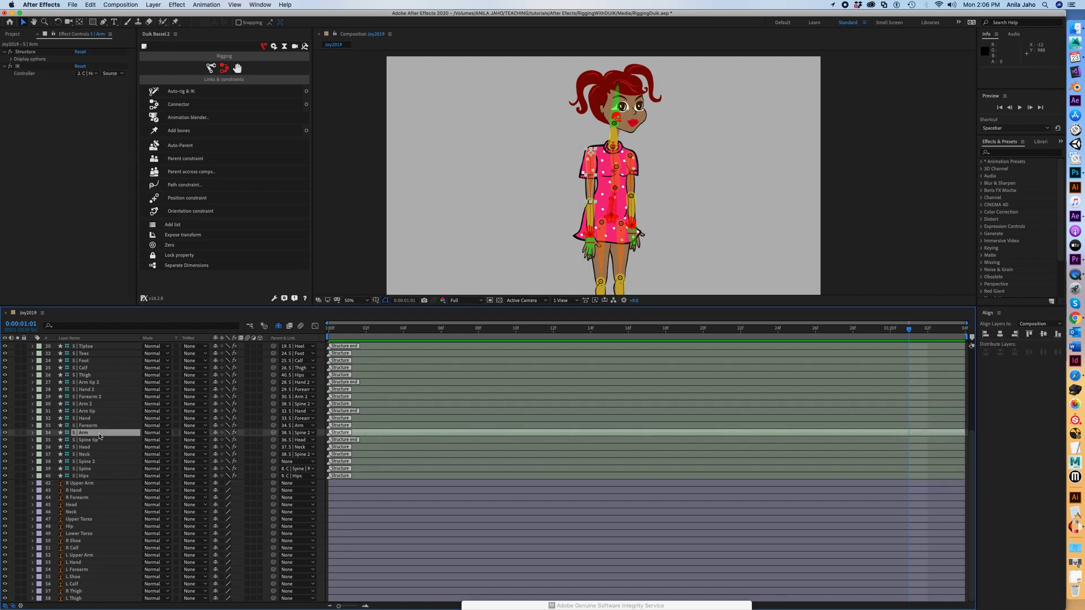
left_click(103, 485)
left_click_drag(273, 483, 83, 435)
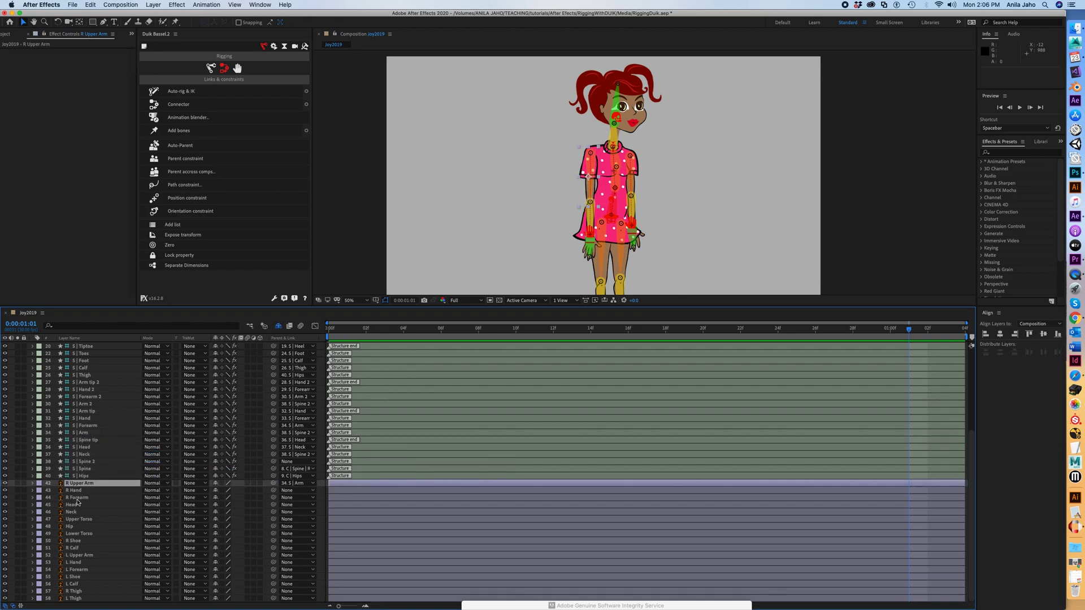
Parent the R Hand layer to the S | Hand structure and the R Forearm layer to S | Forearm.
left_click(76, 490)
left_click_drag(273, 489, 65, 418)
left_click(79, 418)
left_click(5, 418)
left_click(79, 497)
left_click_drag(274, 497, 88, 429)
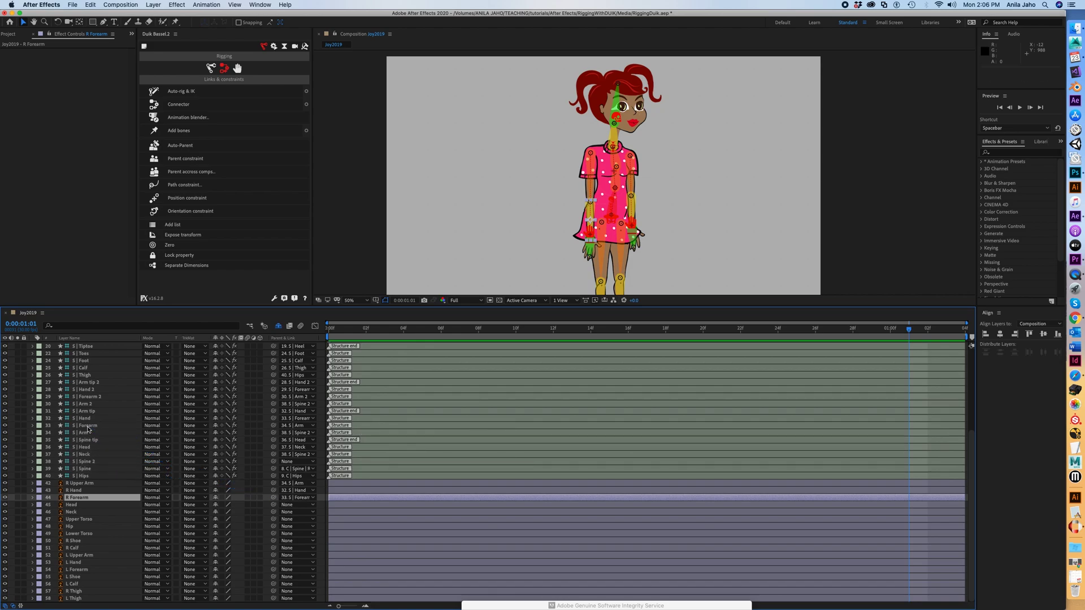
Parent the Head layer to the S | Head structure and the Neck layer to S | Neck.
left_click(90, 505)
left_click_drag(273, 505, 96, 450)
left_click(96, 513)
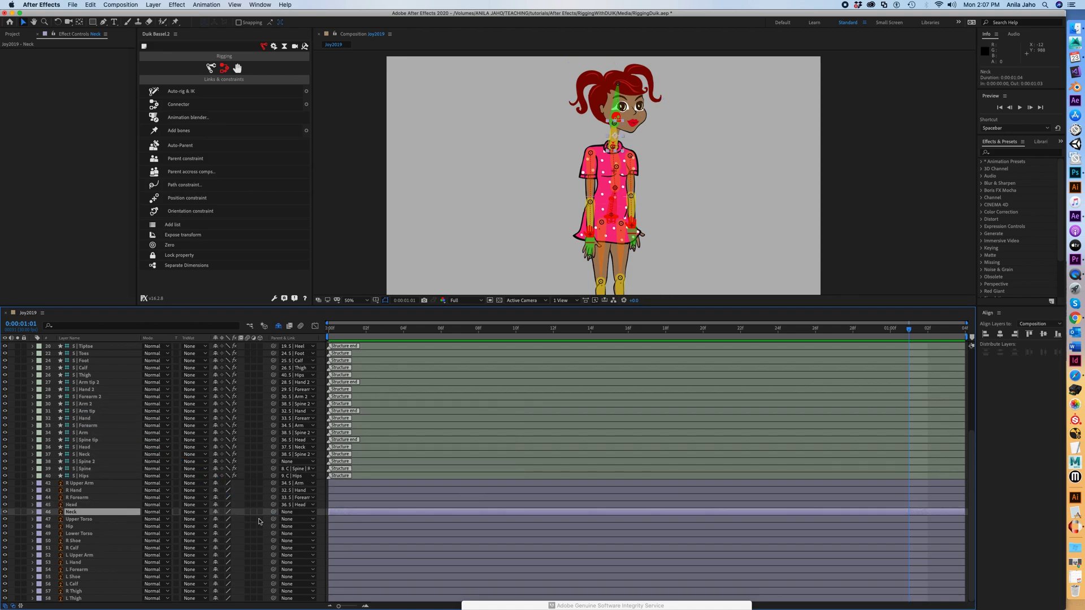
left_click_drag(274, 512, 99, 454)
Parent the Upper Torso layer to the S | Spine 2 structure and the Hip layer to S | Hips.
left_click(90, 519)
left_click(90, 461)
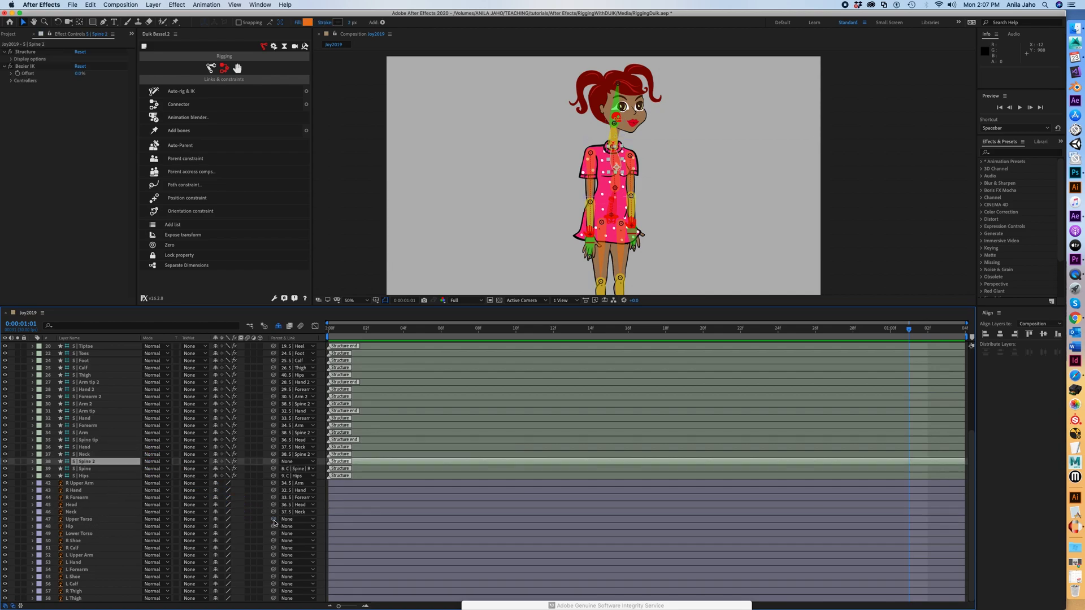
left_click_drag(271, 521, 84, 465)
left_click(84, 526)
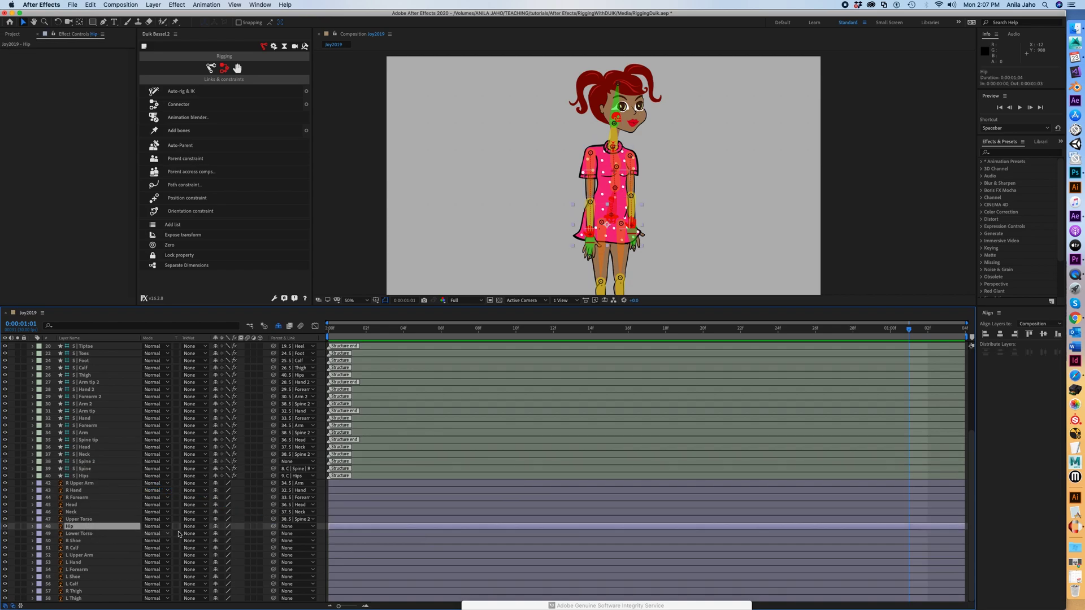
left_click_drag(273, 526, 92, 477)
Parent the Lower Torso layer to the S | Spine structure.
left_click(88, 534)
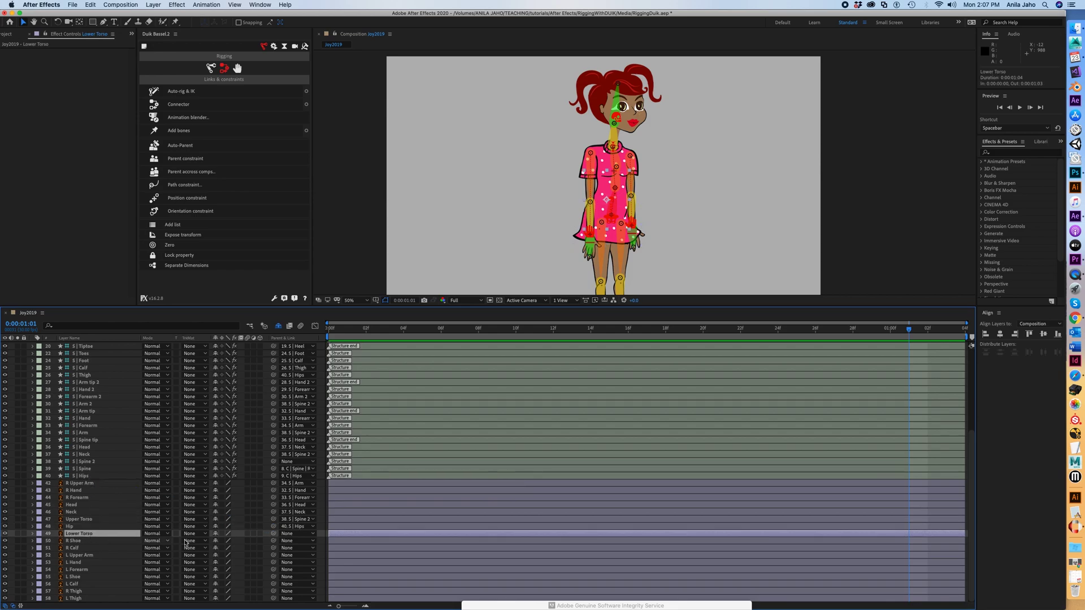
left_click(96, 470)
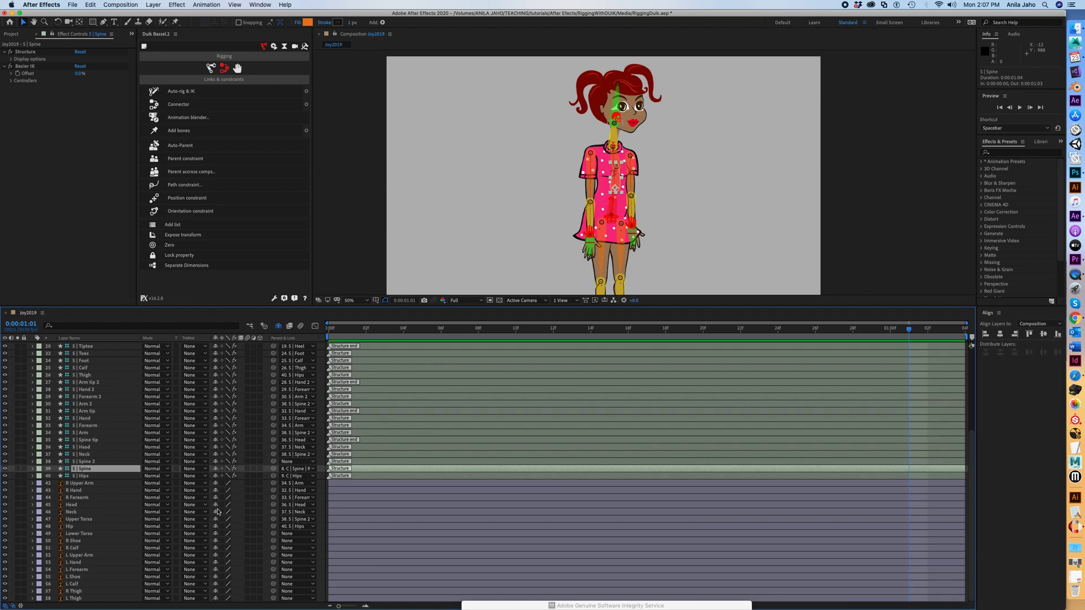
left_click(88, 534)
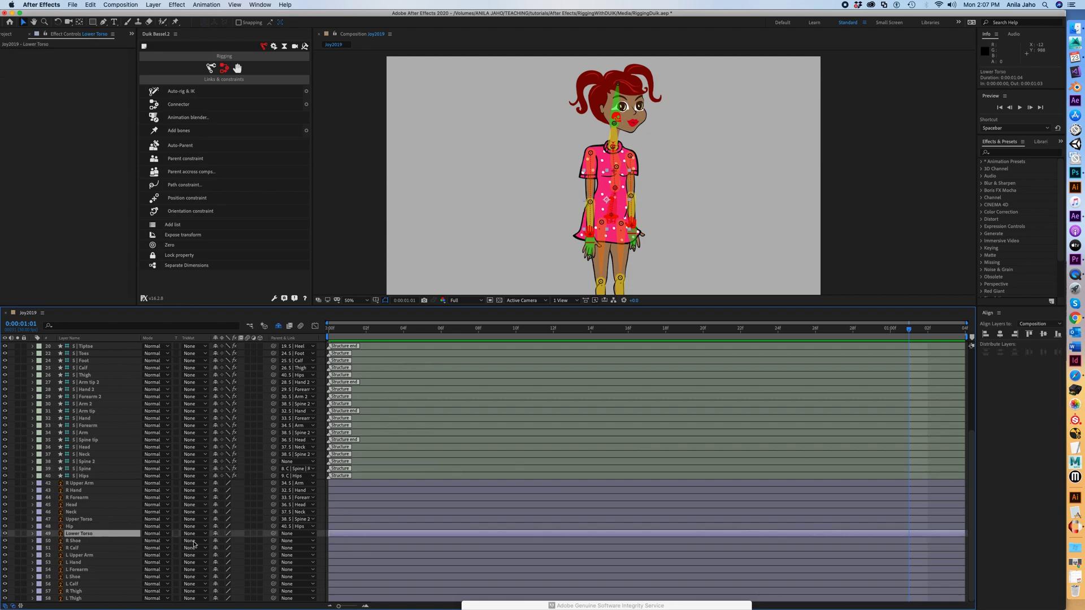
left_click_drag(275, 535, 90, 473)
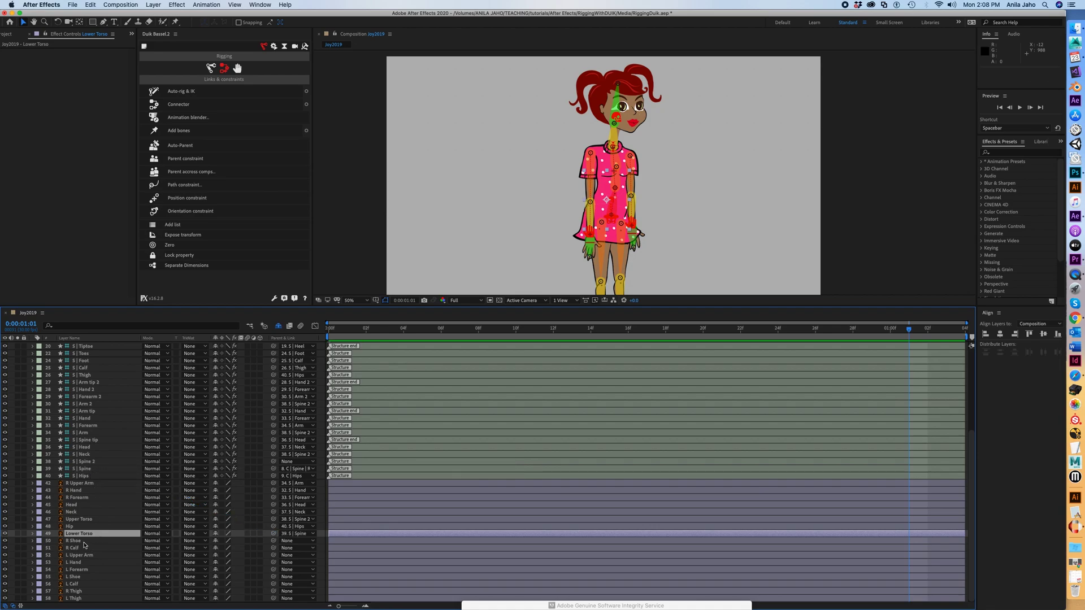
Parent the R Calf layer to the S | Calf structure.
left_click(84, 543)
left_click_drag(274, 548, 83, 362)
key("h")
left_click_drag(673, 252, 622, 259)
key("v")
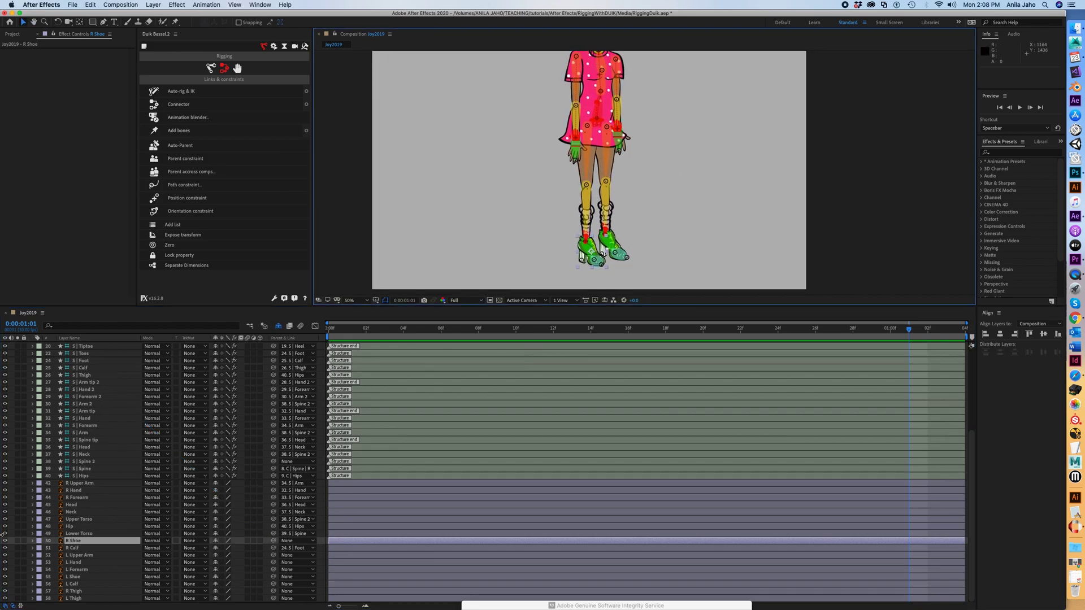
left_click(74, 548)
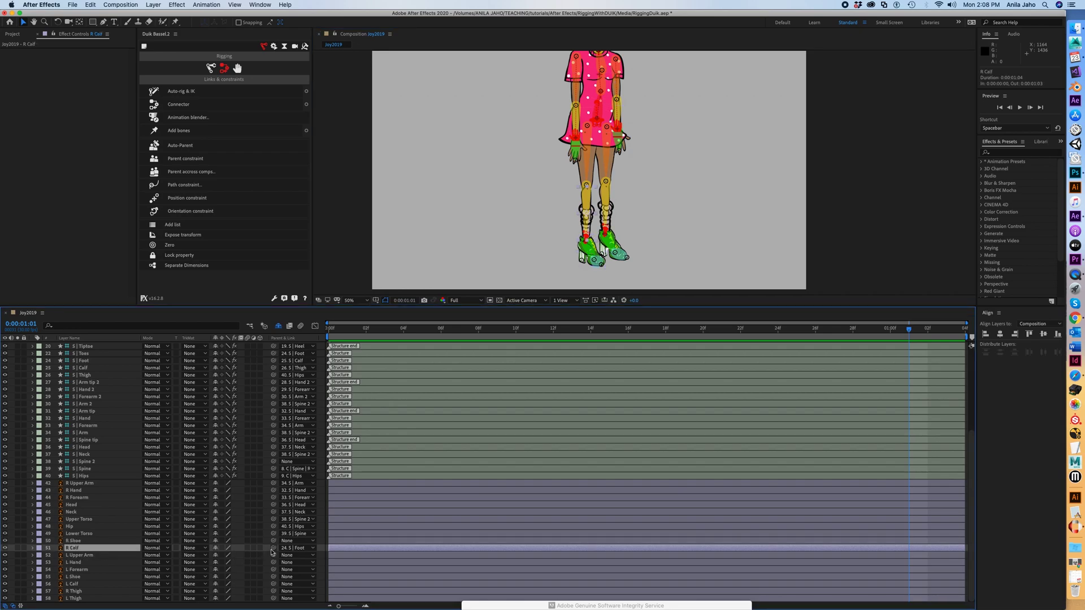
left_click_drag(274, 549, 85, 370)
left_click(85, 368)
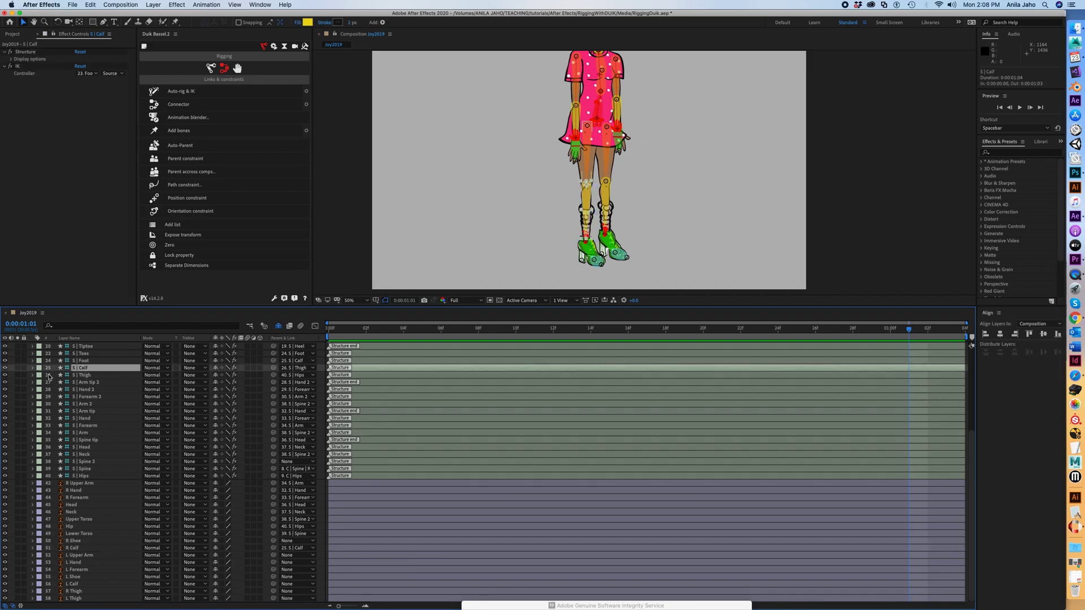
left_click(5, 370)
Parent the L Upper Arm layer to the S | Arm 2 structure.
left_click(96, 556)
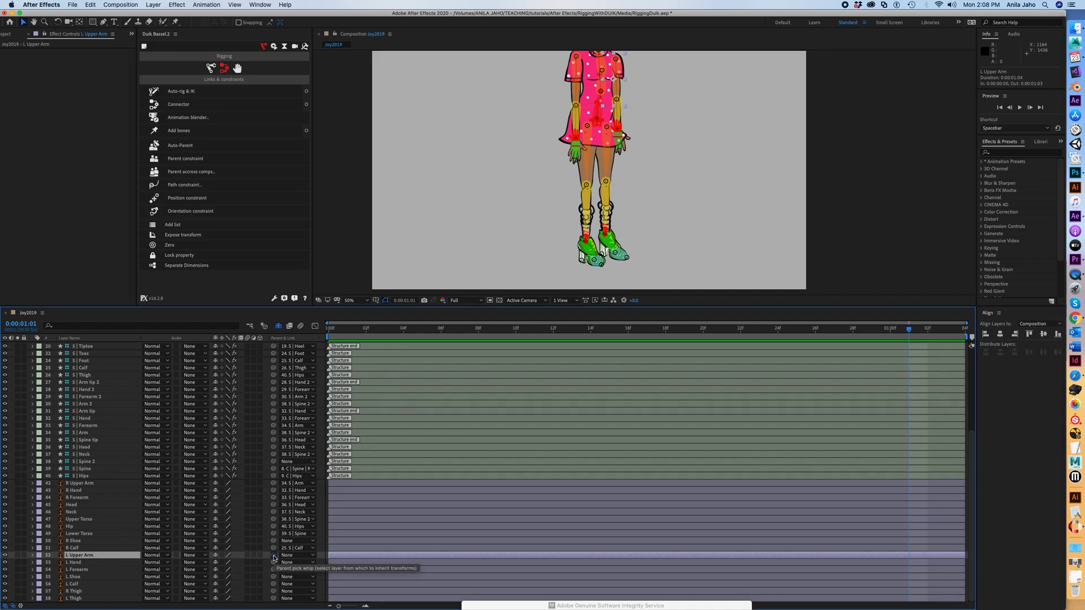
scroll(199, 487, "up", 4)
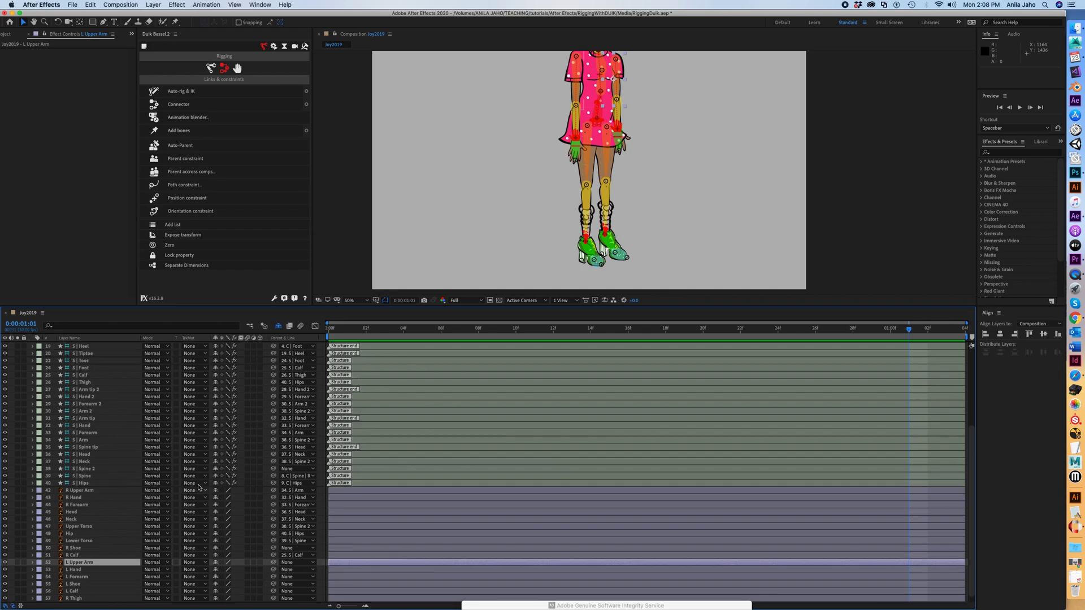
scroll(199, 487, "up", 1)
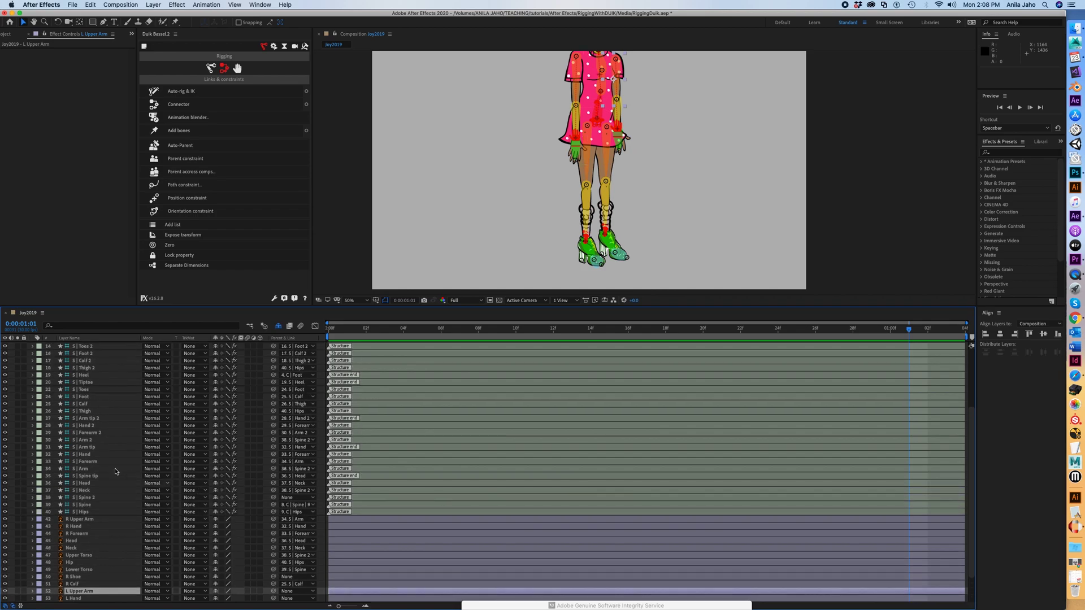
left_click(84, 469)
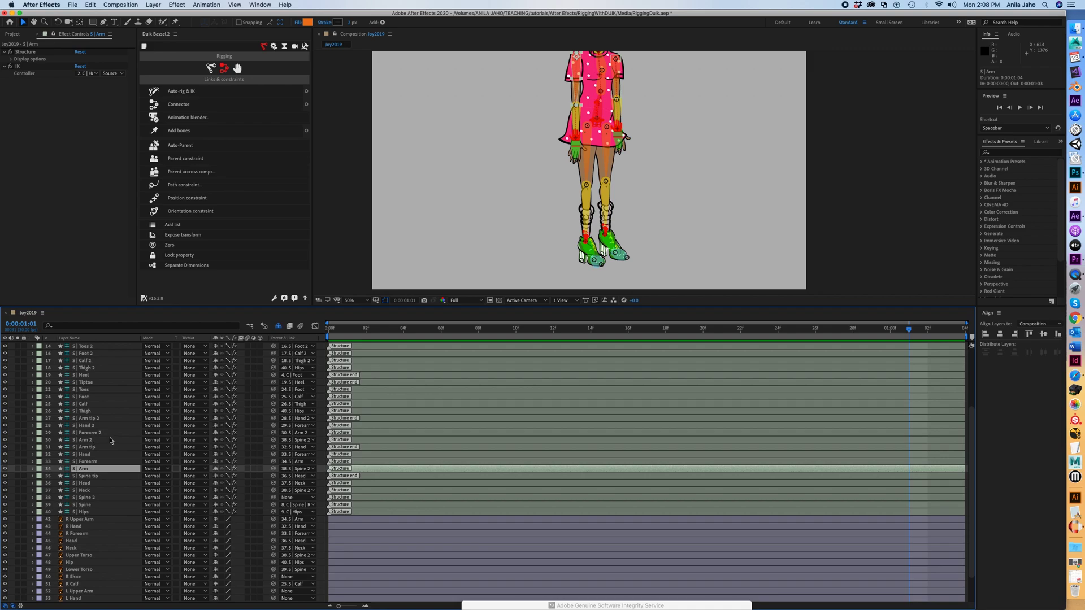
left_click(90, 441)
scroll(158, 509, "down", 2)
scroll(141, 542, "down", 3)
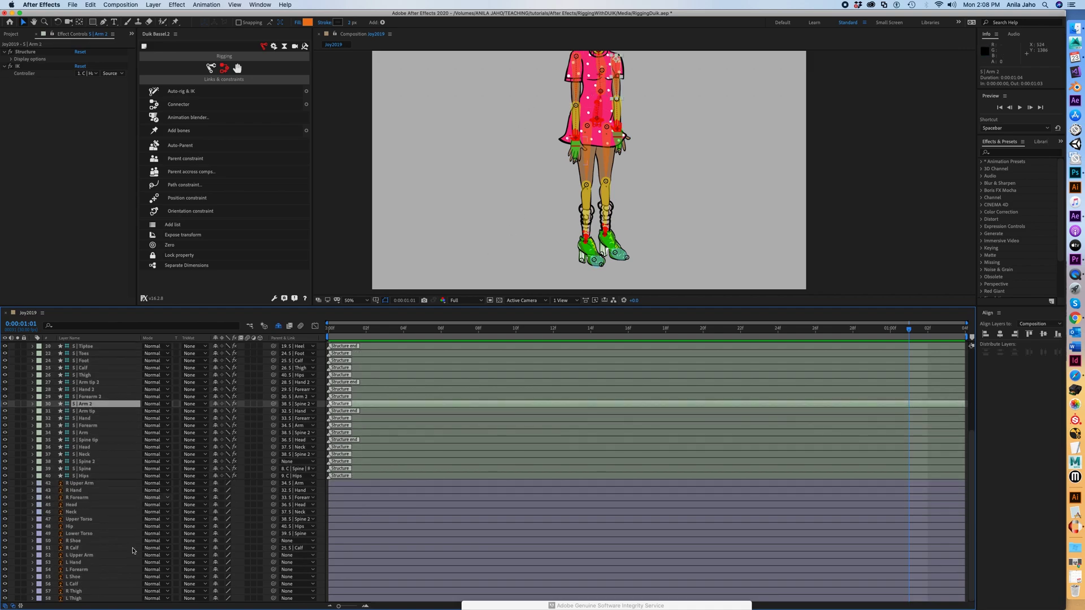
left_click(96, 571)
left_click(100, 563)
left_click(195, 557)
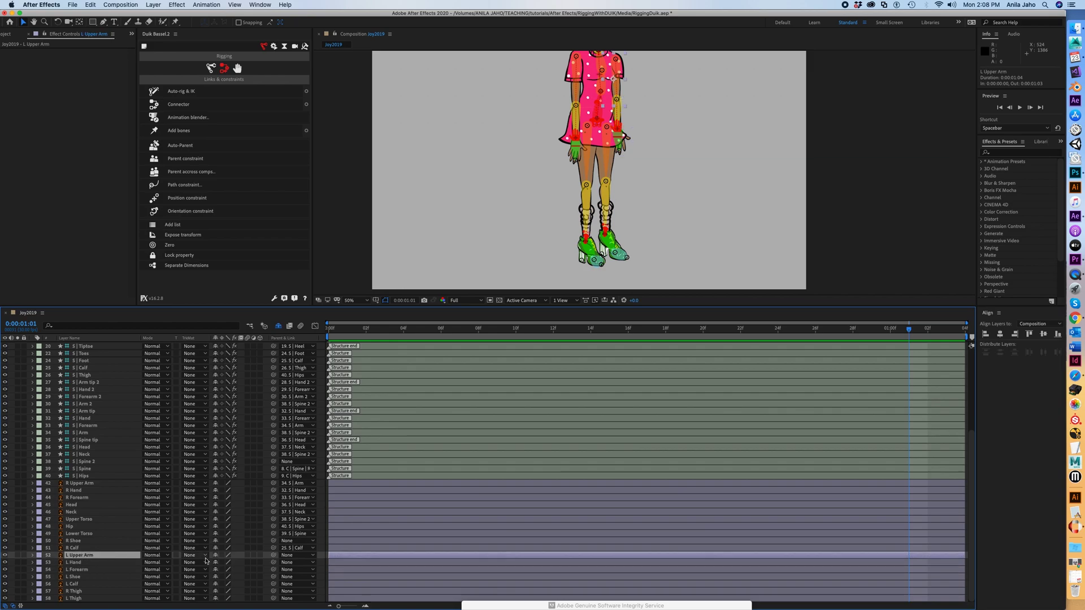
left_click_drag(273, 555, 93, 405)
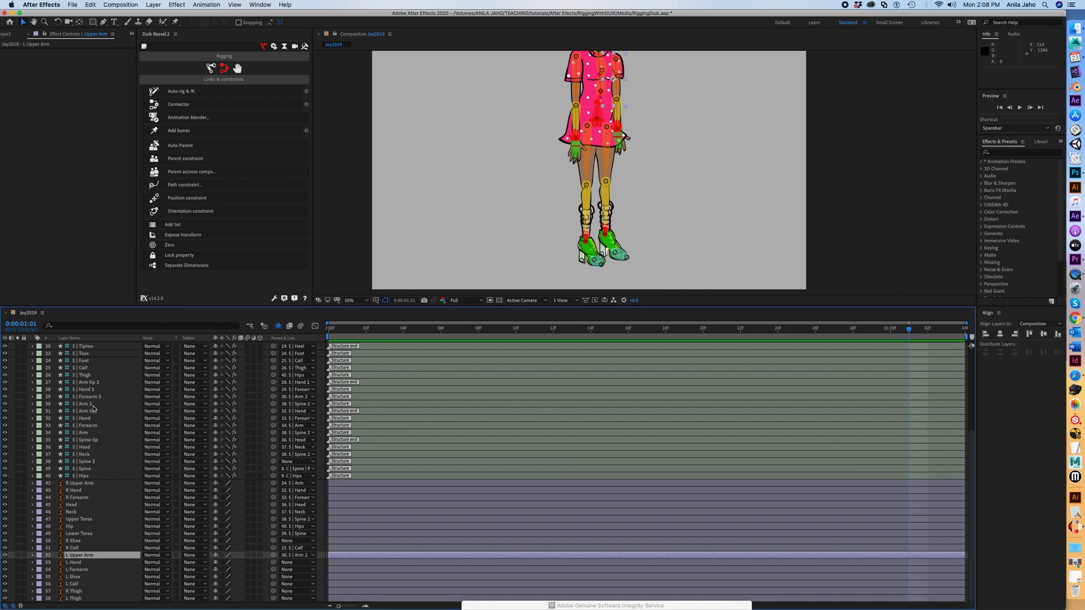
Parent the L Forearm layer to the S | Forearm 2 structure and the L Hand layer to S | Hand 2.
left_click(95, 569)
left_click_drag(274, 569, 96, 399)
left_click(84, 562)
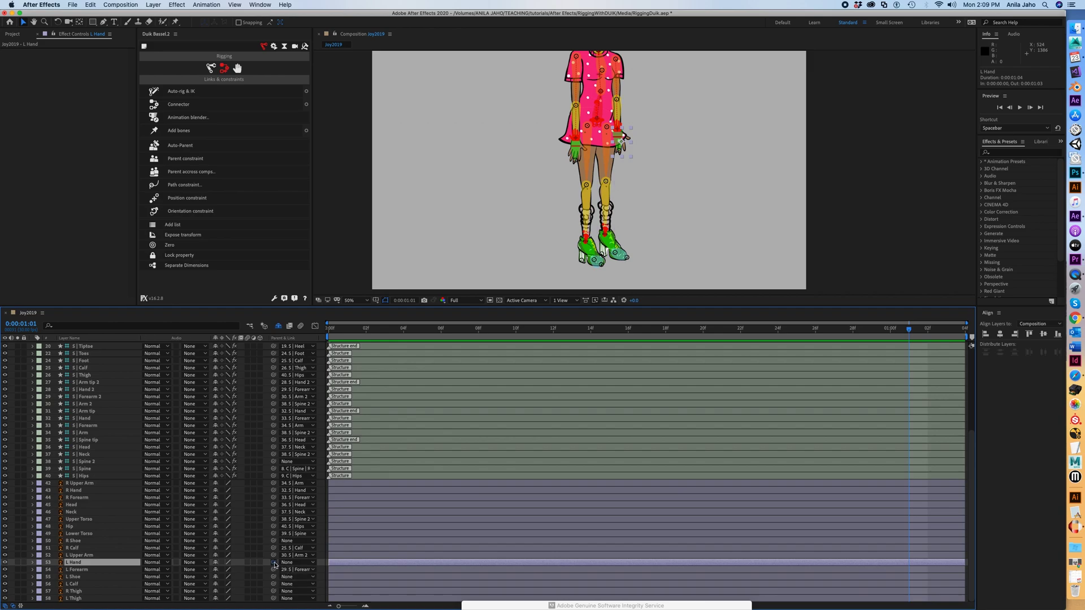
left_click_drag(275, 564, 82, 391)
Parent the L Shoe layer to the S | Foot 2 structure and the L Calf layer to S | Calf 2.
left_click(130, 576)
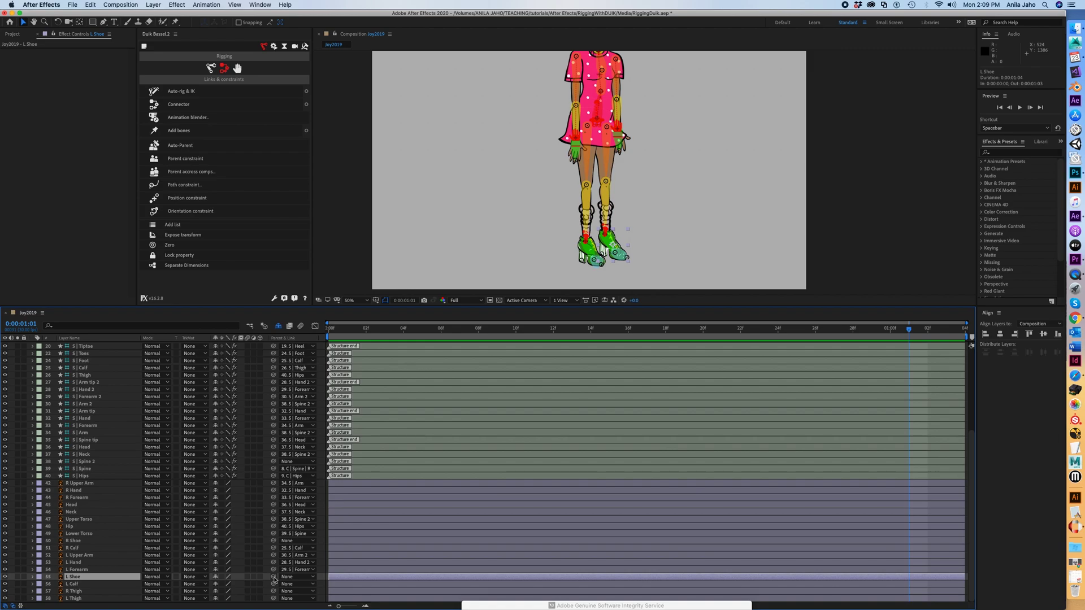
left_click_drag(274, 579, 92, 406)
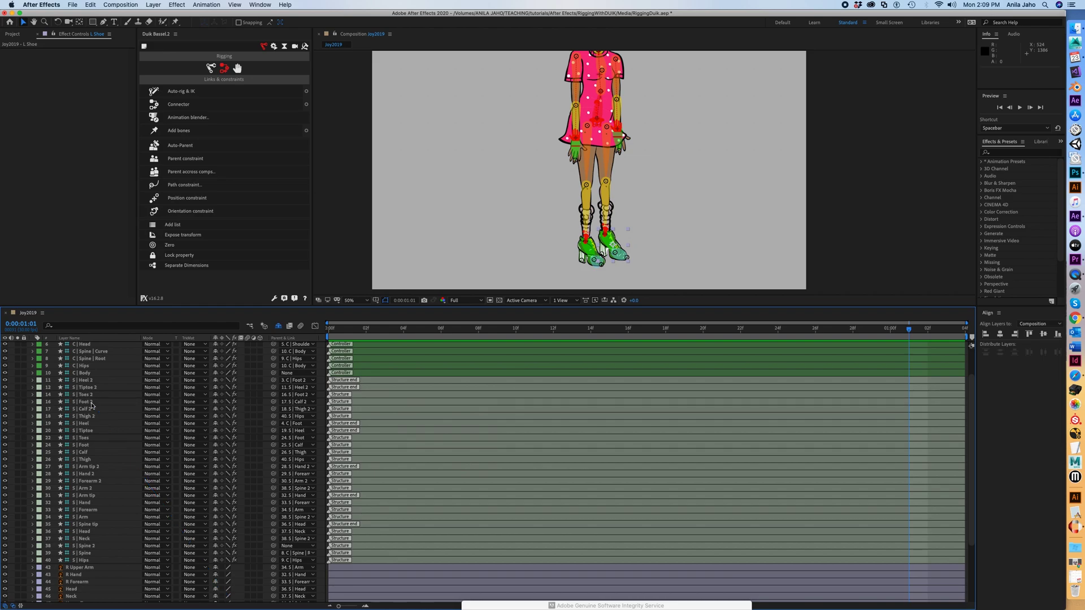
scroll(170, 480, "down", 5)
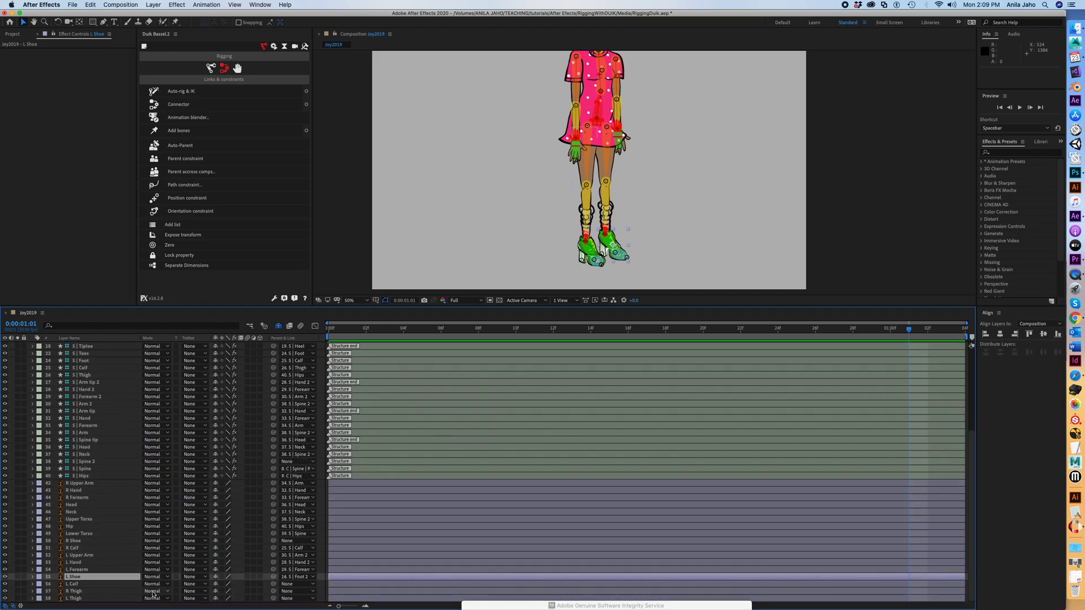
left_click(91, 584)
left_click_drag(274, 584, 97, 383)
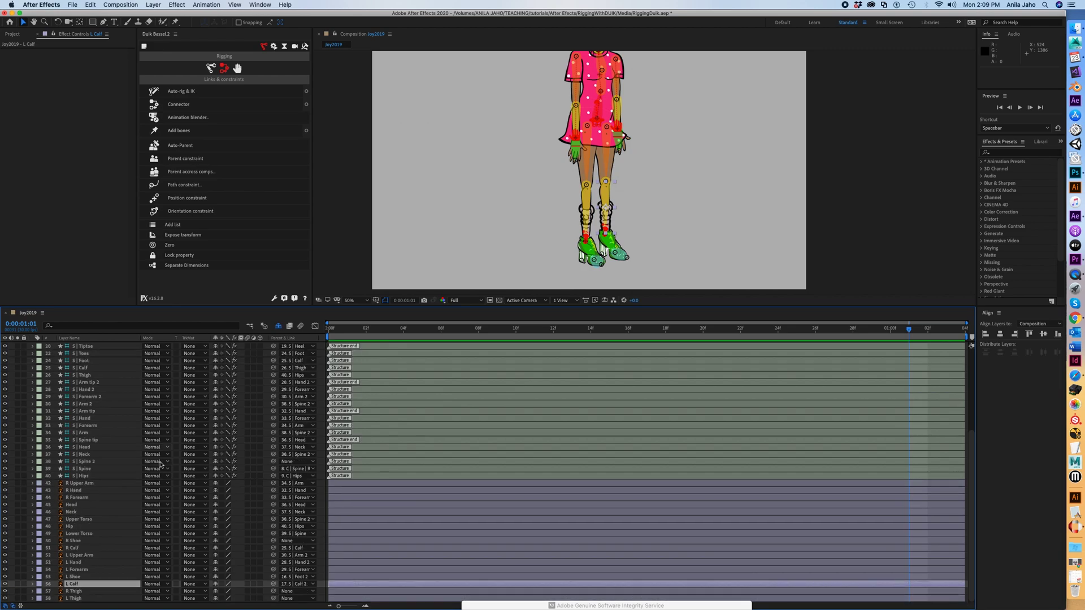
Parent the R Thigh layer to the S | Thigh structure and the R Shoe layer to S | Foot.
left_click_drag(271, 593, 87, 410)
left_click_drag(274, 541, 81, 361)
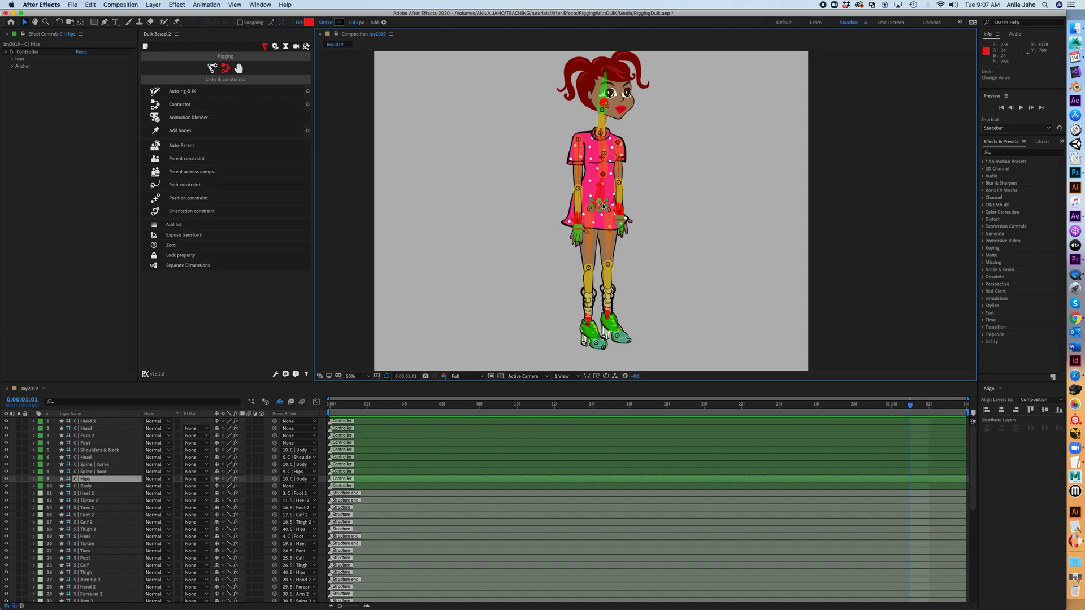
Test the body rig by moving the C | Hips controller in several directions, undoing each move.
mouse_move(603, 207)
left_mouse_down()
mouse_move(614, 217)
mouse_move(605, 220)
left_mouse_up()
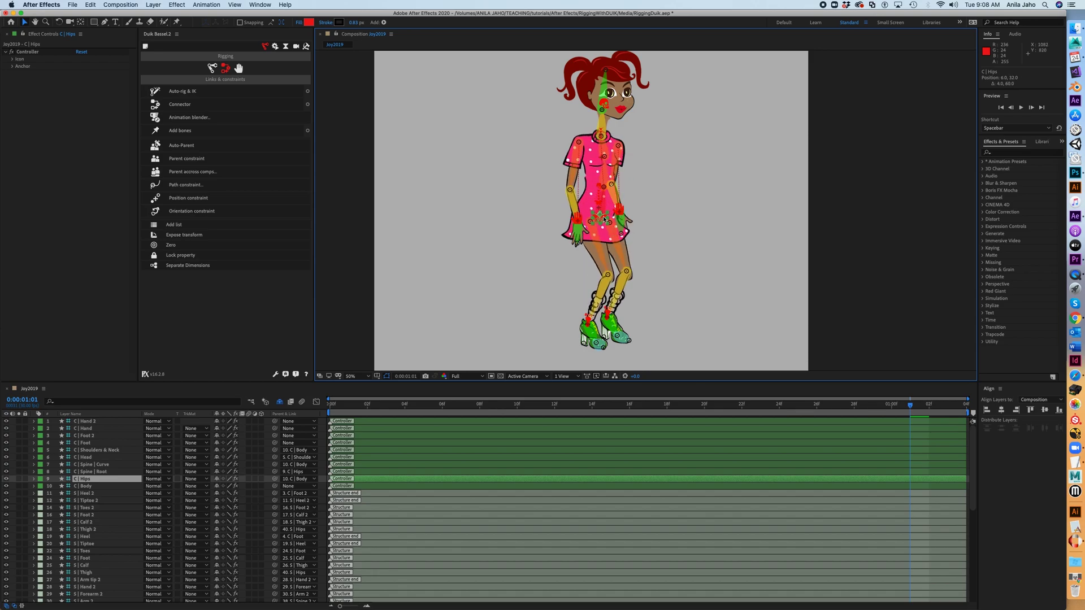
key("super+z")
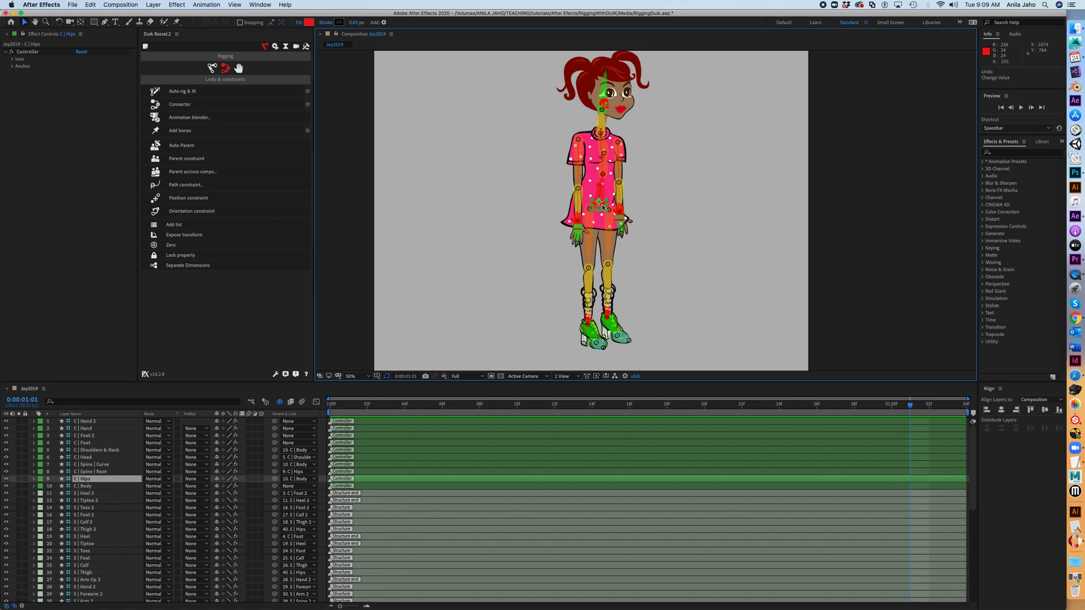
left_click_drag(603, 208, 626, 219)
key("super+z")
mouse_move(602, 205)
left_mouse_down()
mouse_move(587, 226)
mouse_move(617, 219)
left_mouse_up()
key("super+z")
mouse_move(602, 208)
left_mouse_down()
mouse_move(559, 219)
mouse_move(597, 221)
left_mouse_up()
key("super+z")
Go through the hand and foot controllers, test the leg's IK by moving C | Foot, and undo the movement.
left_click(86, 422)
left_click(87, 428)
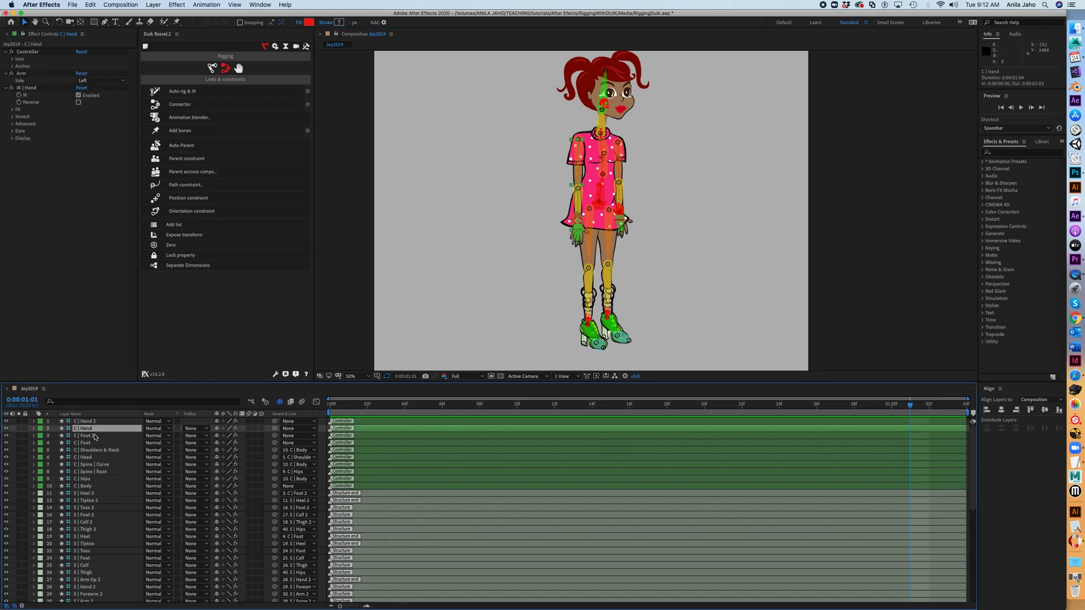
left_click(86, 436)
left_click(98, 444)
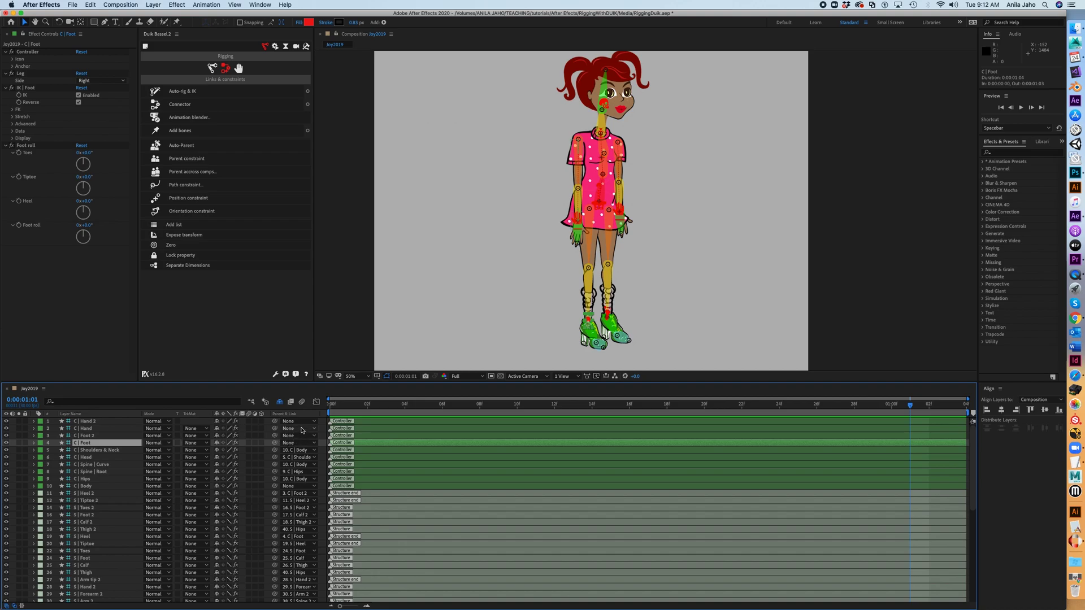
left_click_drag(606, 318, 626, 285)
key("super+z")
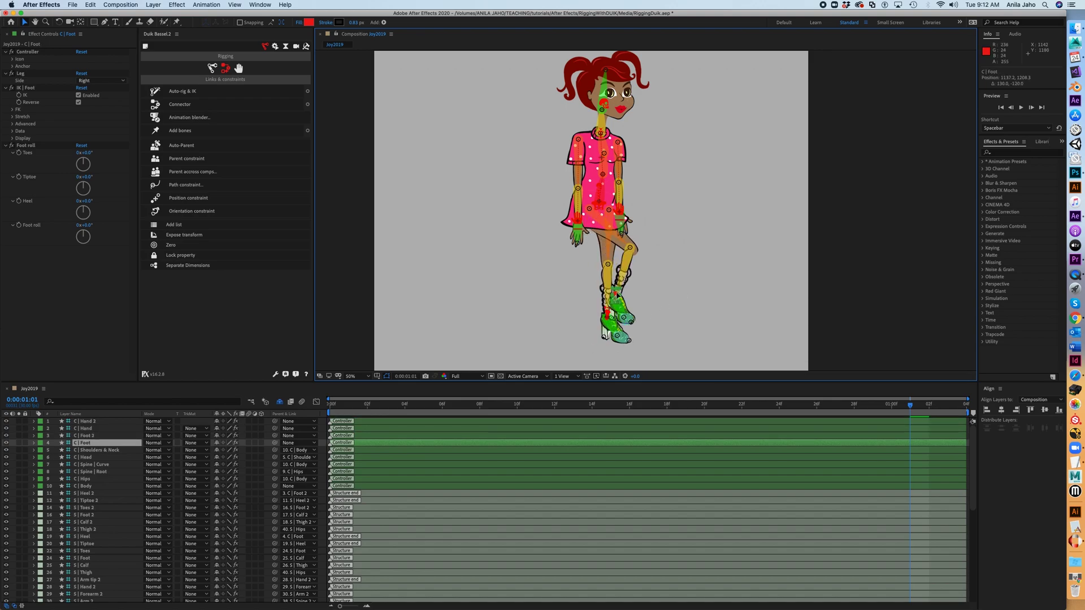
key("super+z")
Test the C | Hand, C | Hand 2 and C | Hips controllers by moving each one and undoing the move.
left_click_drag(577, 219, 577, 191)
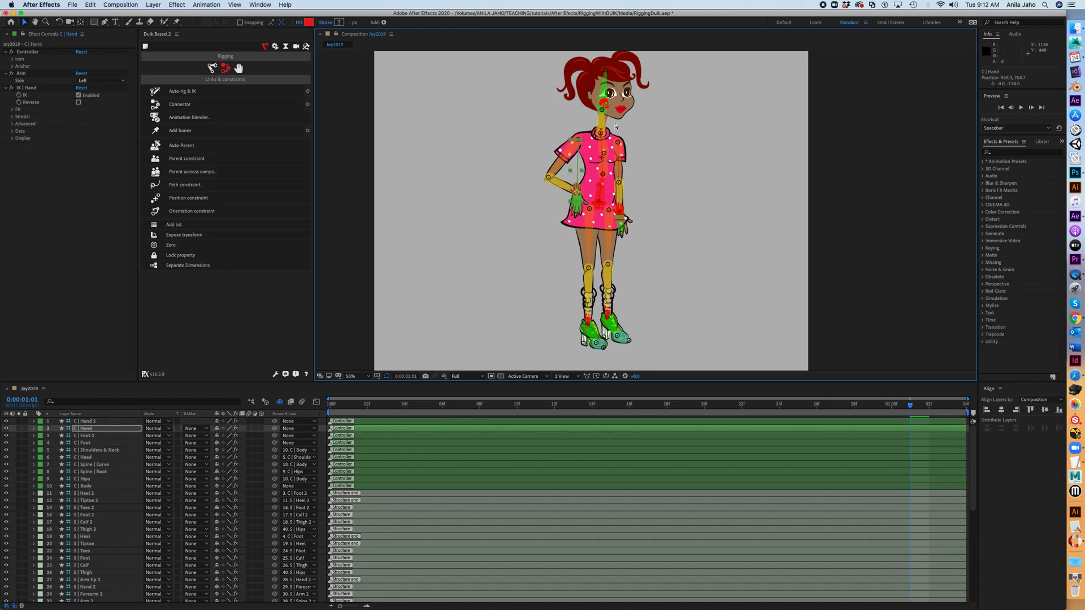
key("super+z")
left_click_drag(621, 219, 626, 192)
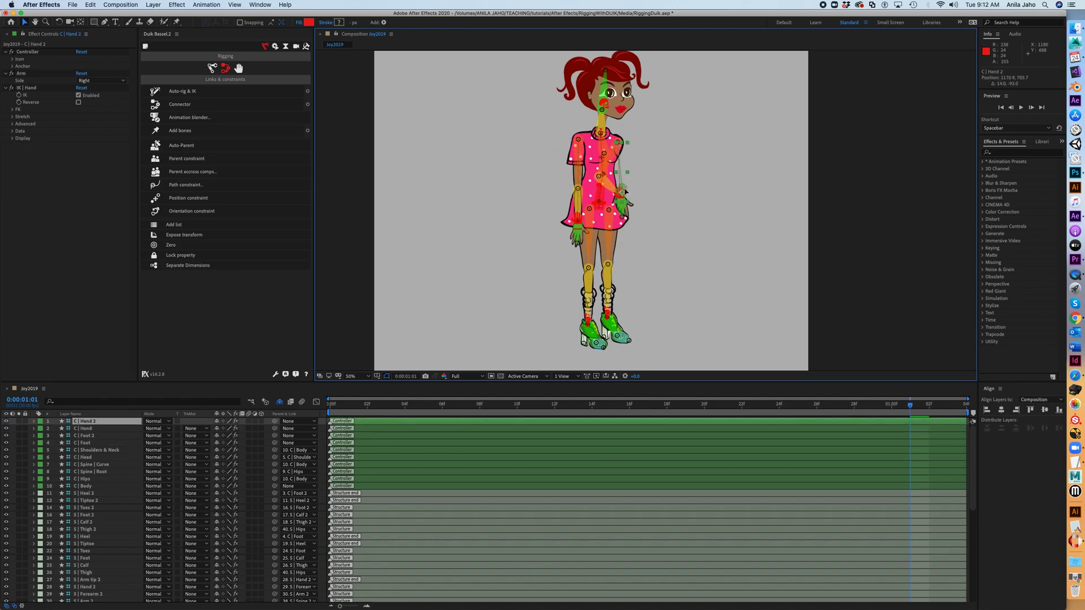
key("super+z")
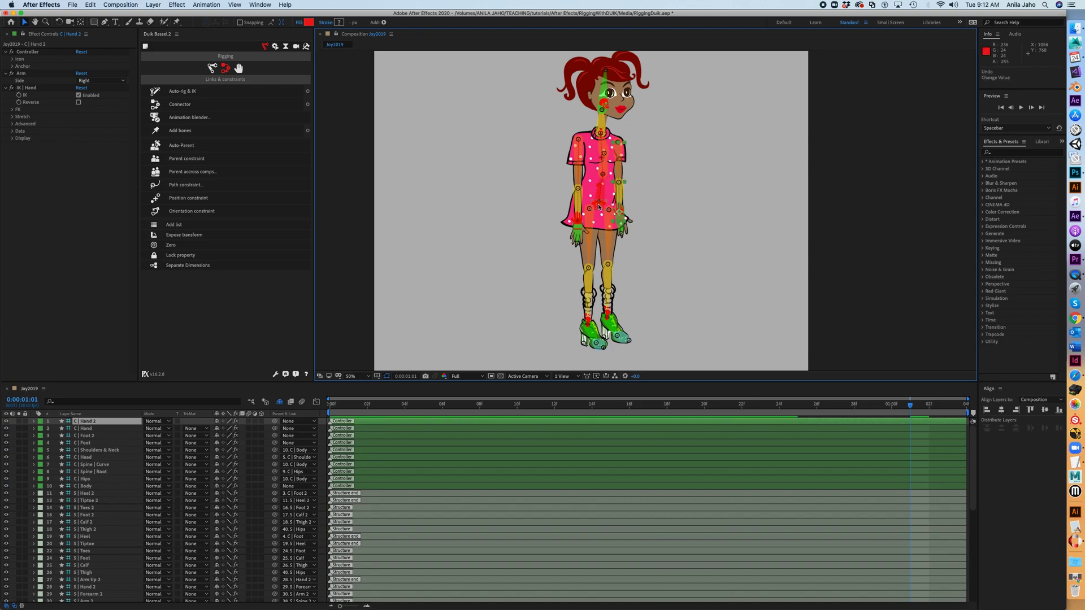
mouse_move(598, 207)
left_mouse_down()
mouse_move(582, 232)
mouse_move(563, 221)
mouse_move(601, 211)
left_mouse_up()
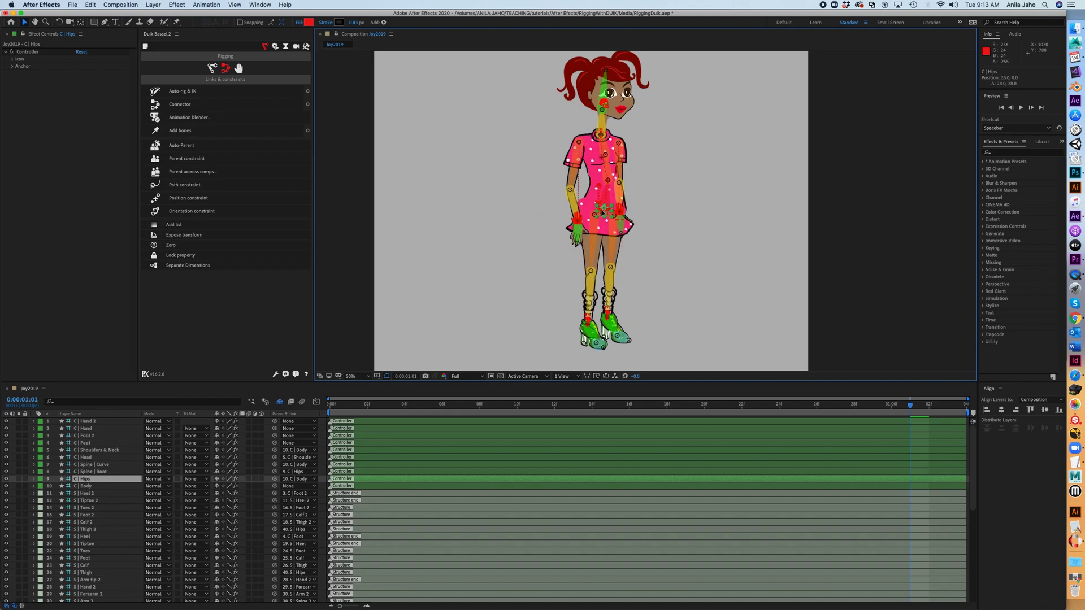
key("super+z")
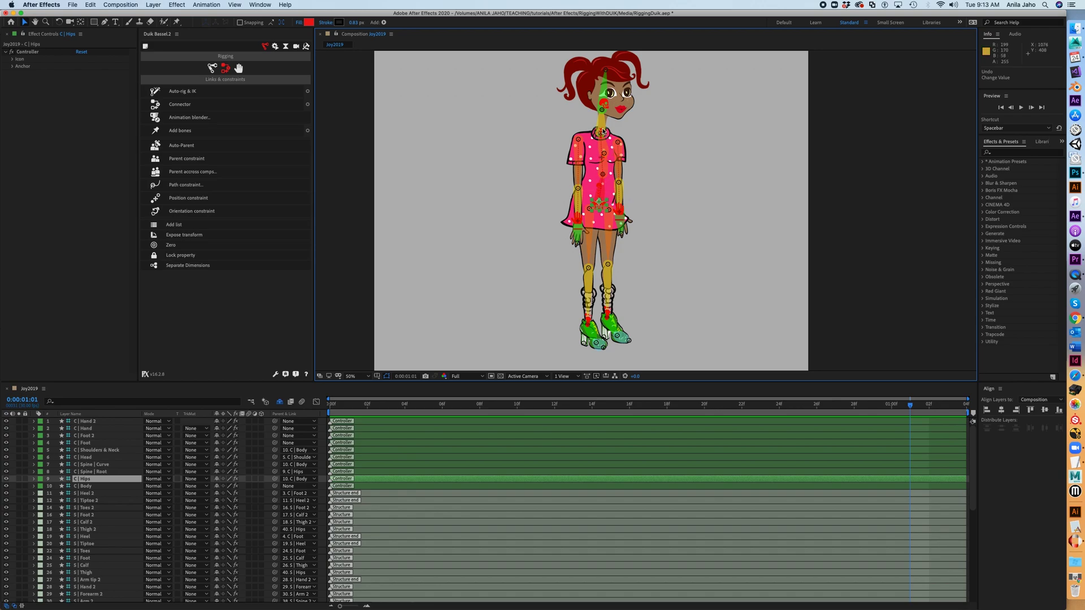
Hide and lock the C | Body controller and mark it shy so it leaves the timeline.
left_click(597, 201)
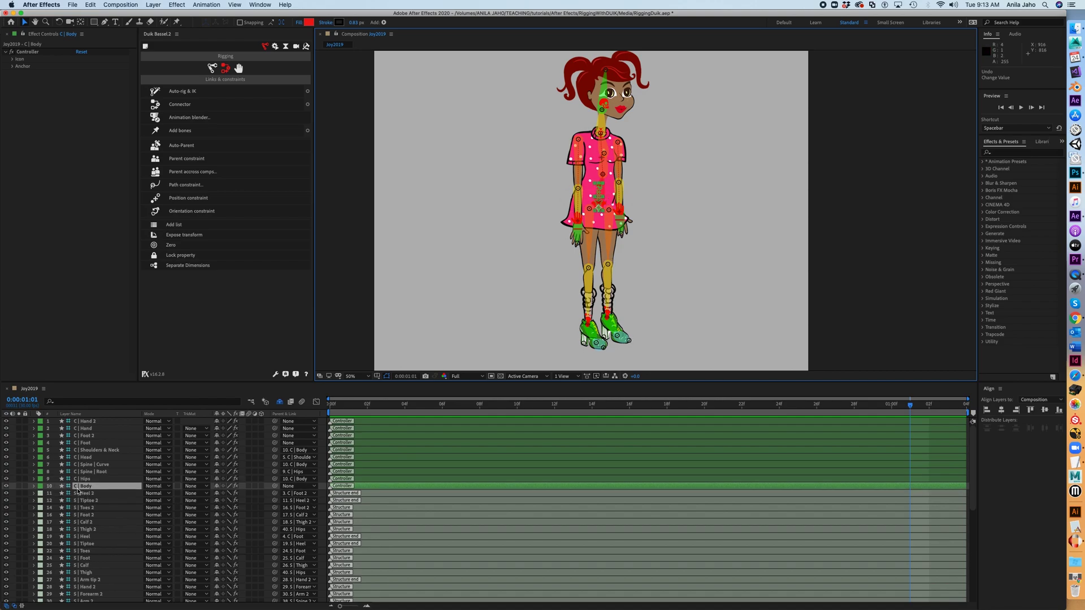
left_click(311, 487)
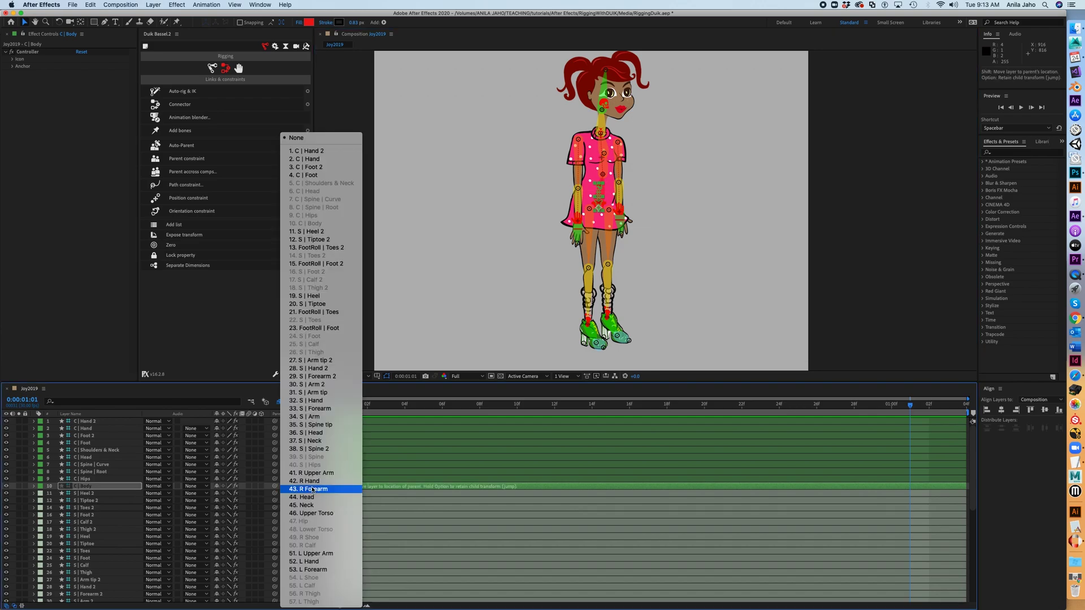
left_click(98, 487)
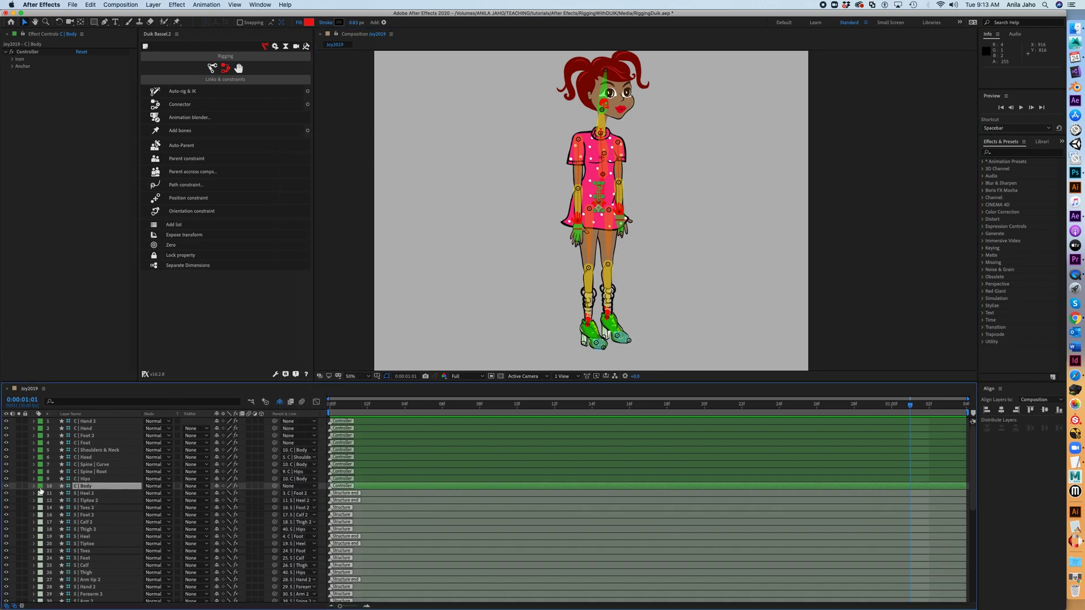
left_click(7, 486)
left_click(25, 486)
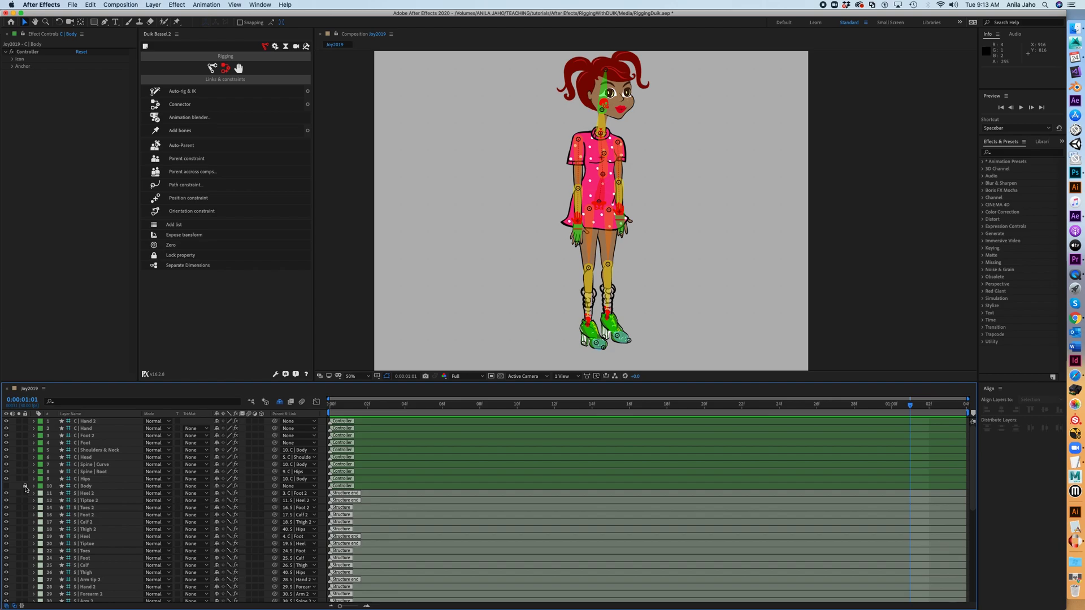
left_click(216, 486)
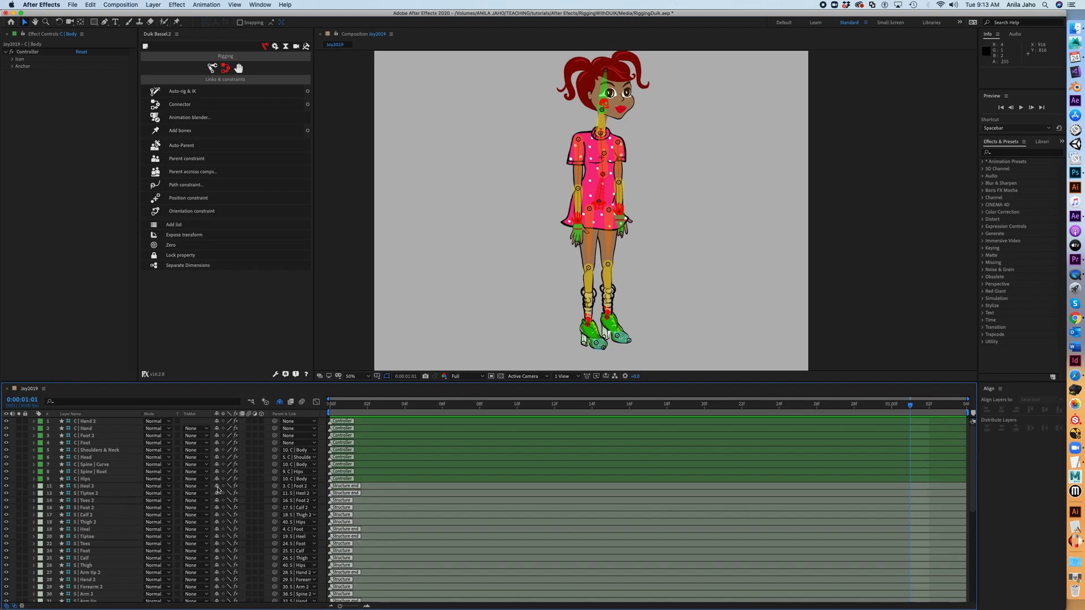
Go through the C | Hips and C | Spine | Root controllers and parent C | Spine | Curve to C | Spine | Root.
left_click(85, 479)
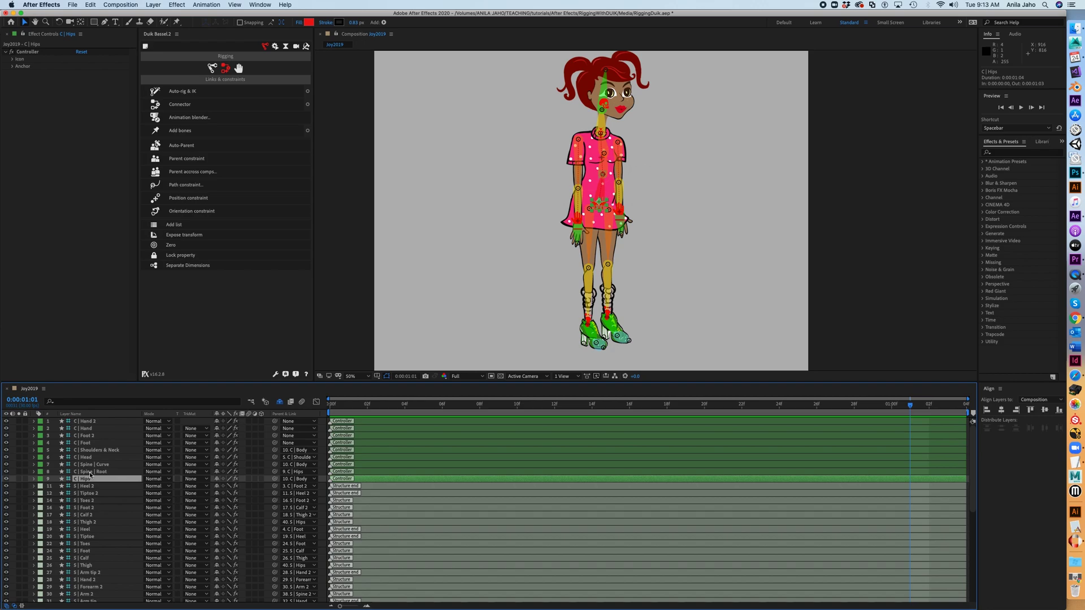
left_click(99, 472)
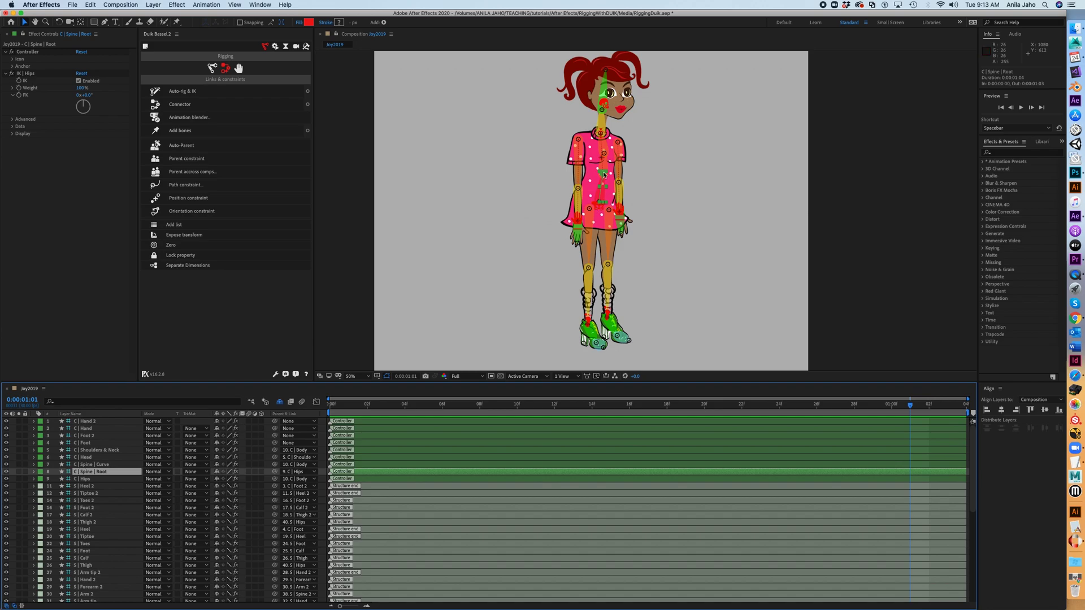
left_click(89, 465)
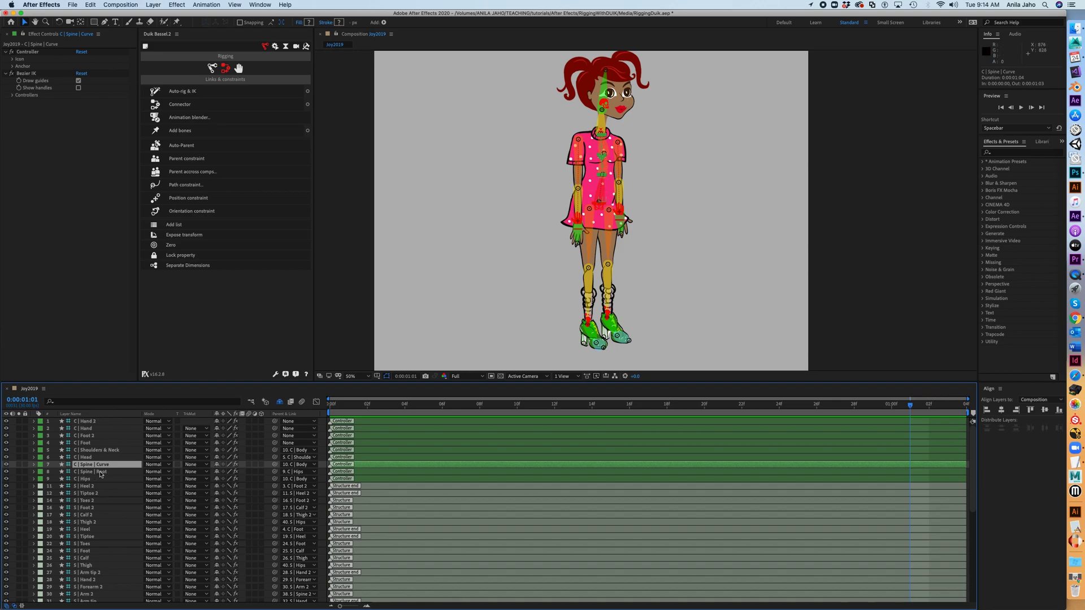
left_click(304, 465)
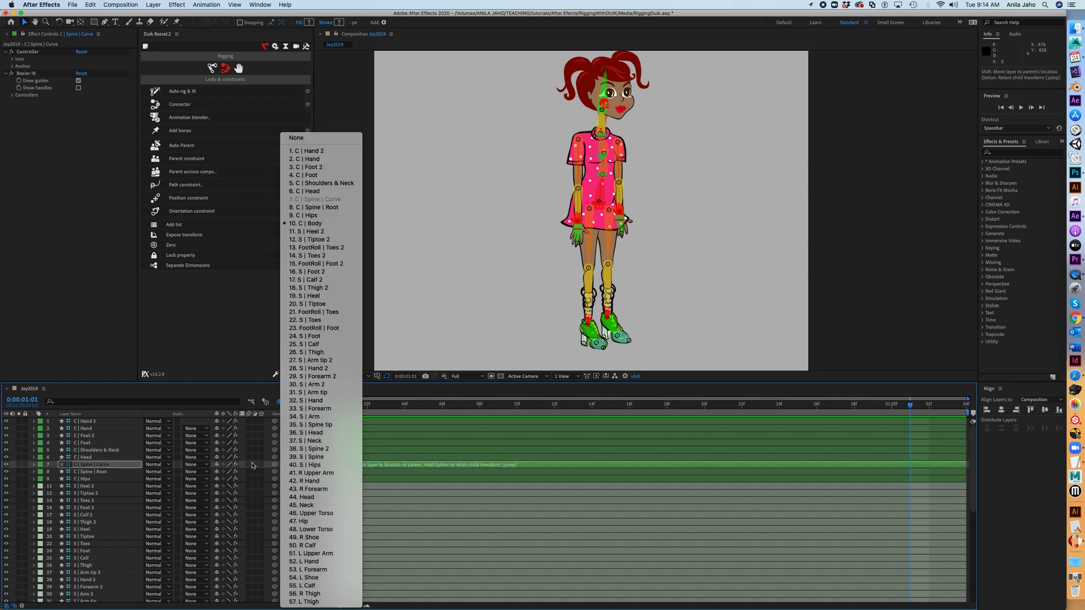
left_click(123, 466)
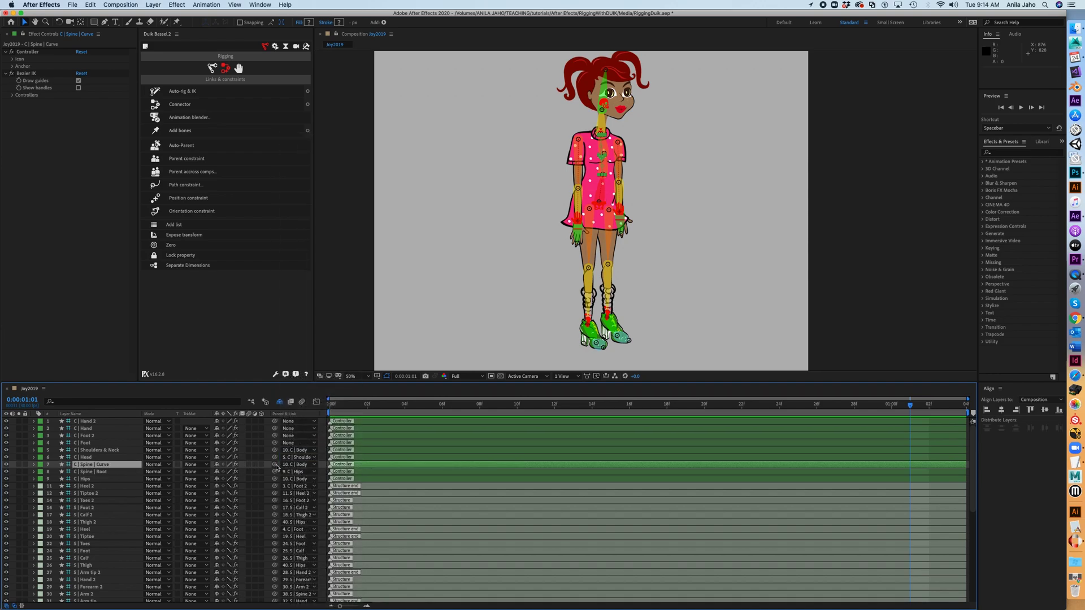
left_click_drag(276, 467, 106, 472)
Parent the C | Shoulders & Neck controller to C | Spine | Curve.
left_click(102, 451)
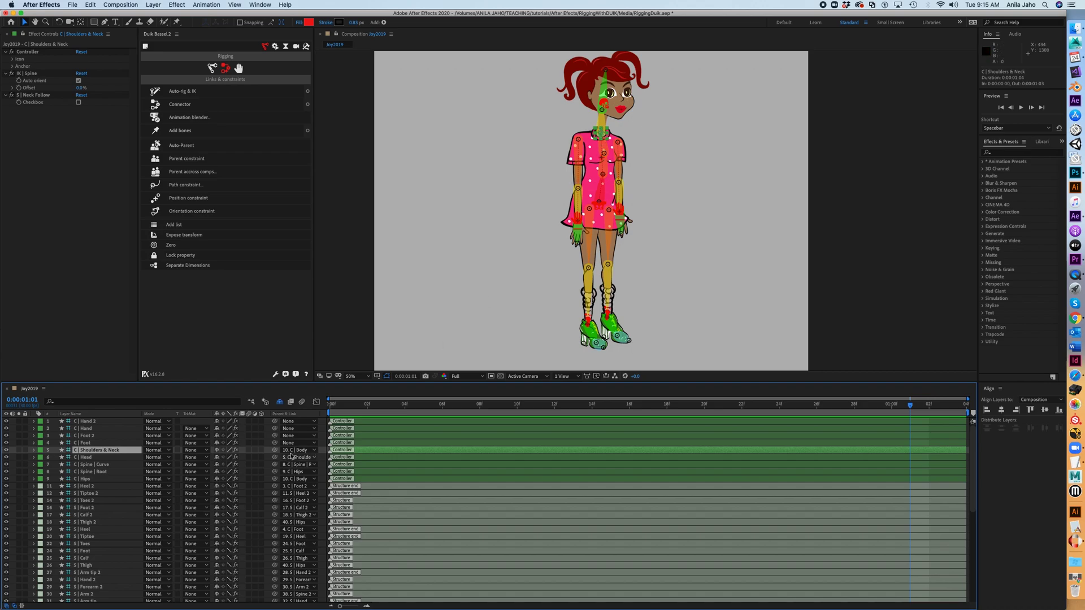
left_click(602, 151)
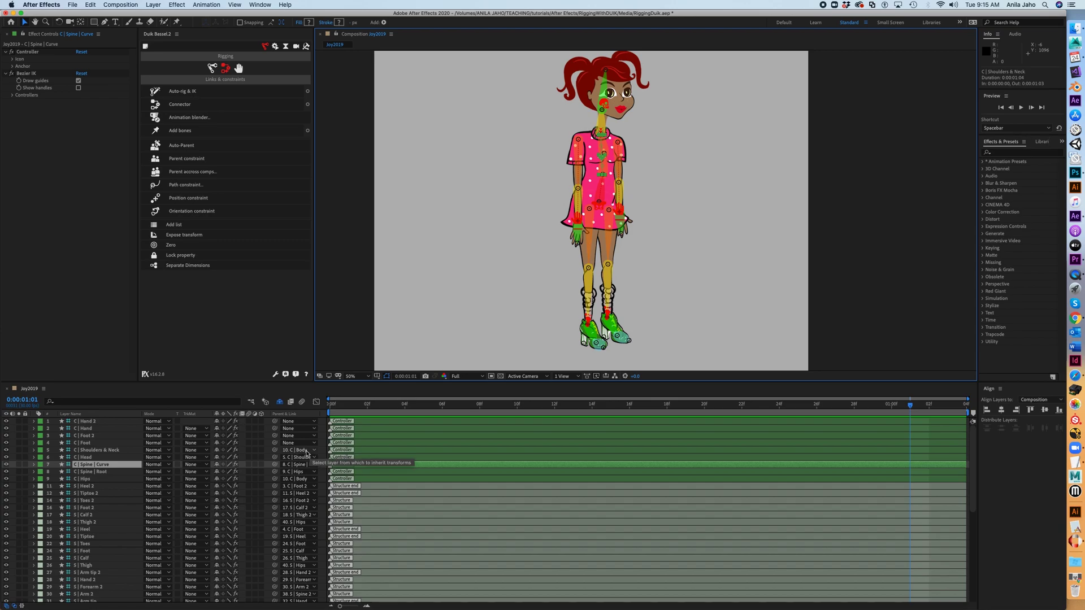
left_click_drag(274, 454, 89, 461)
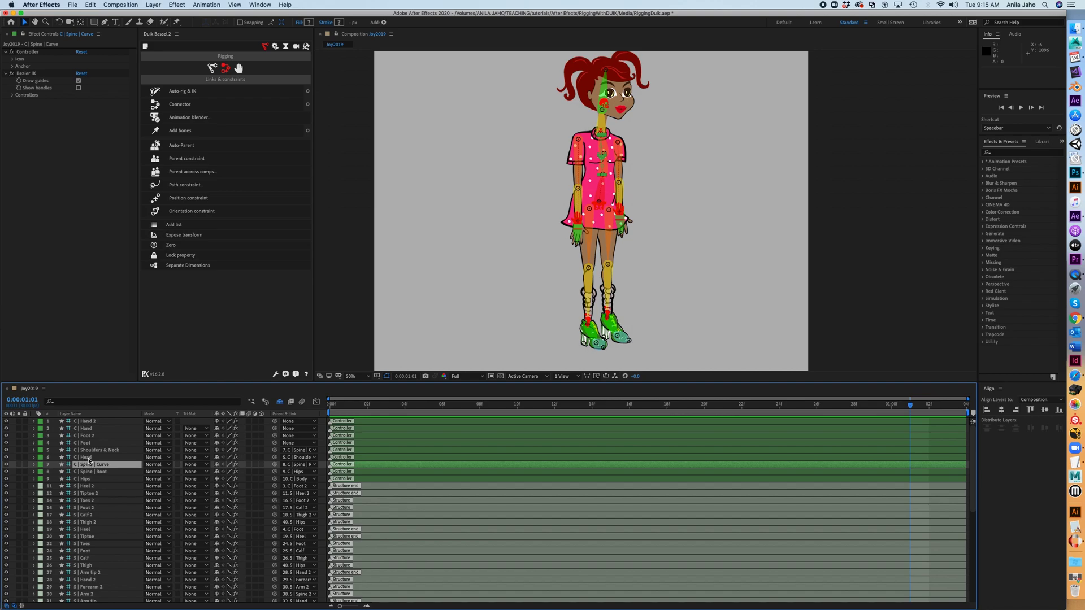
Test the reparented spine by moving the C | Hips controller down, and undo the movement.
left_click(89, 458)
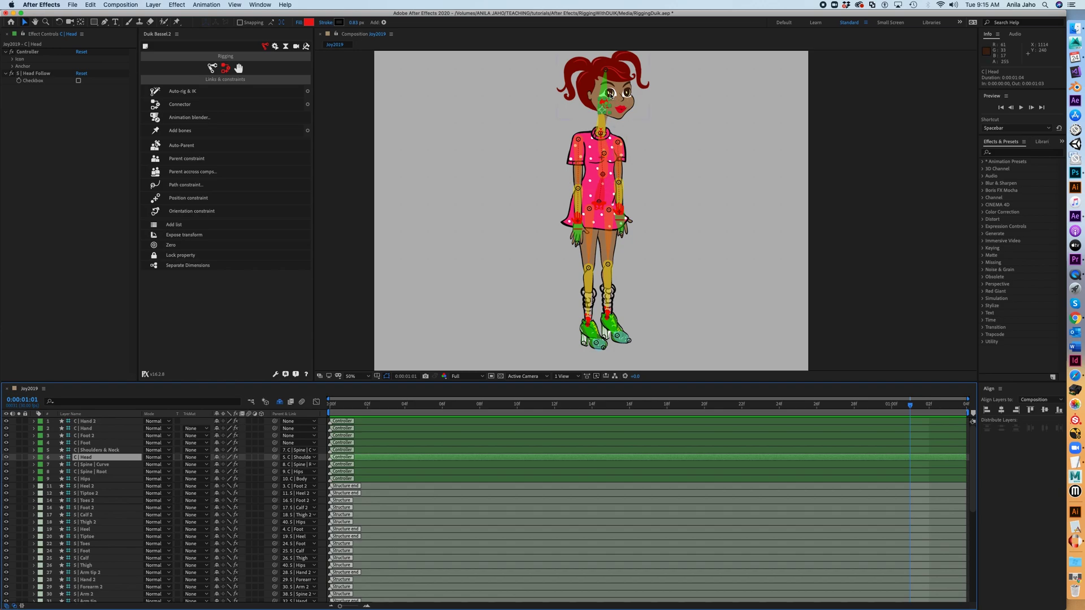
left_click(603, 207)
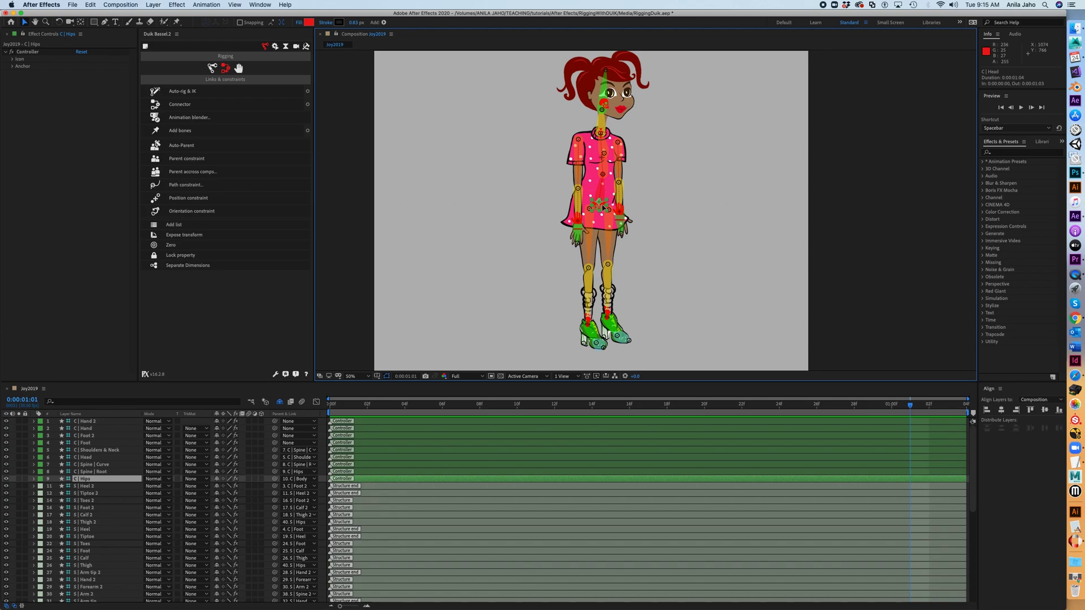
left_click_drag(603, 208, 595, 228)
key("super+z")
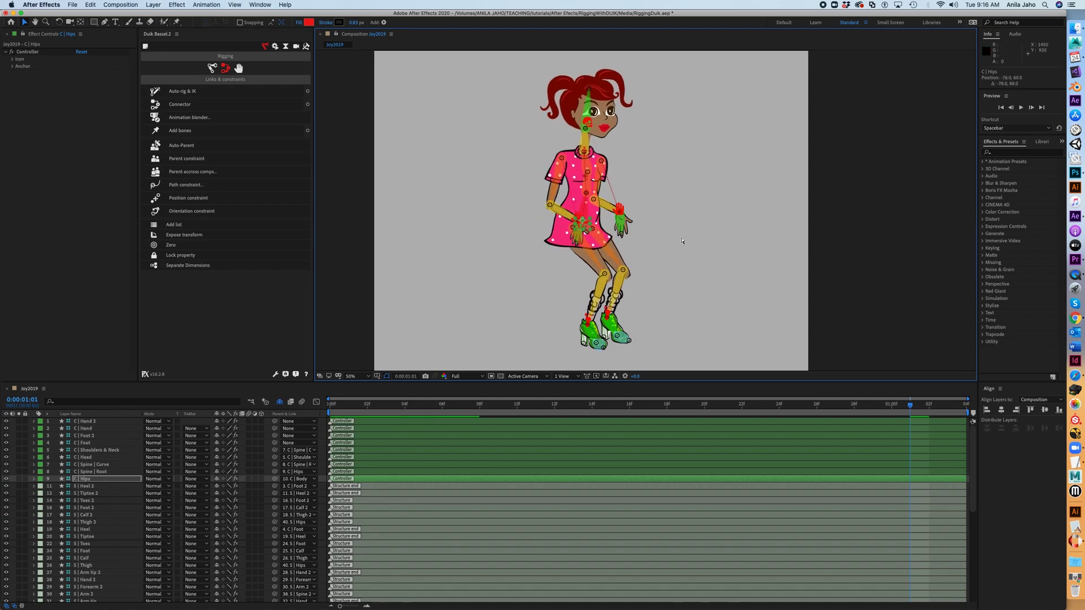
key("super+z")
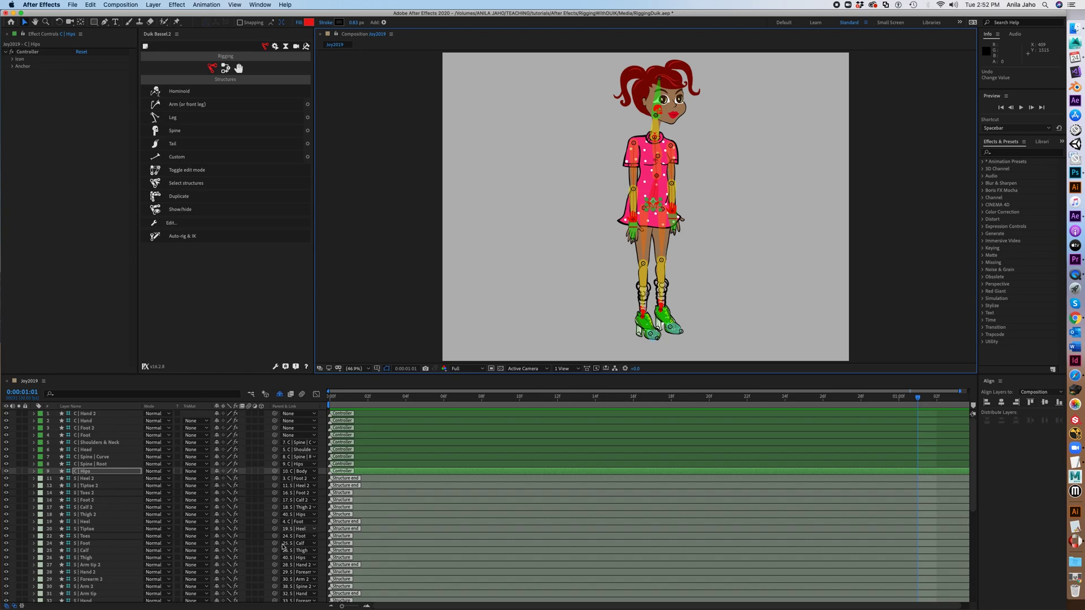
Lock all artwork layers from R Upper Arm to L Thigh and mark them shy to remove them from the timeline.
scroll(103, 535, "down", 8)
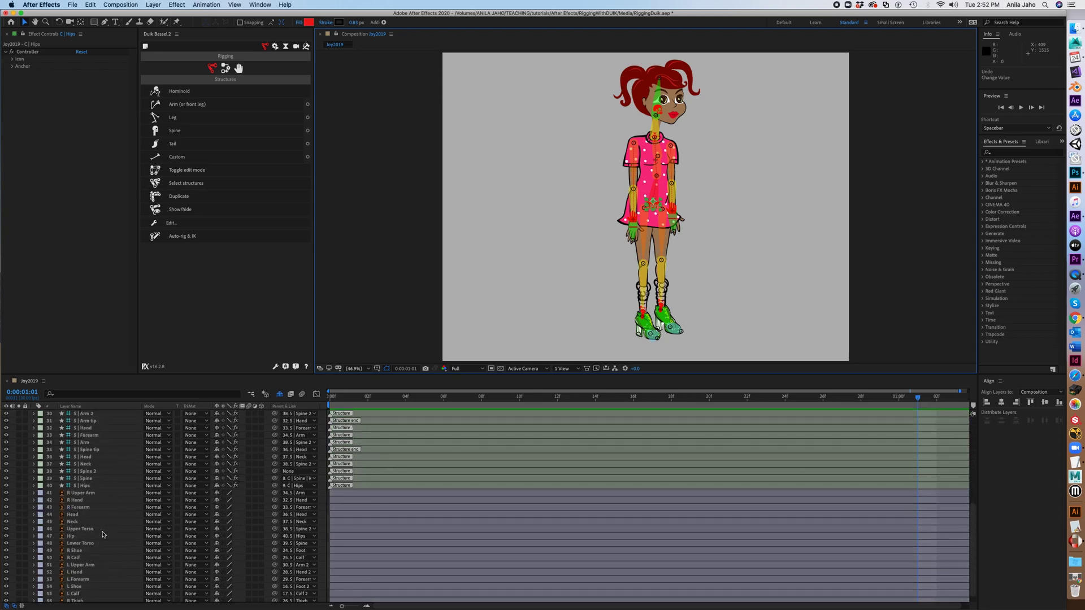
scroll(103, 535, "down", 1)
left_click(96, 484)
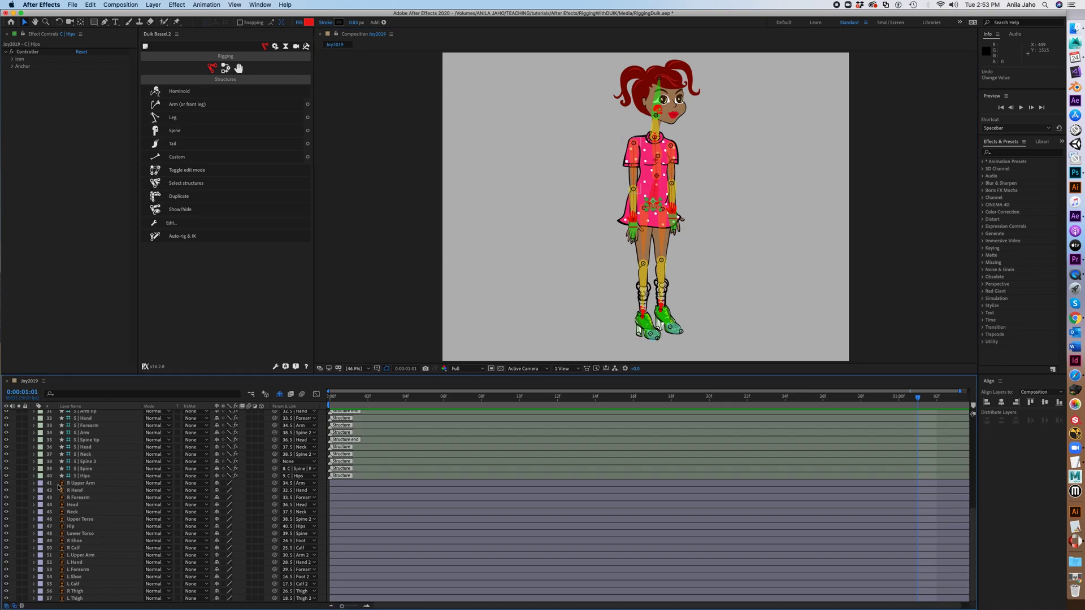
left_click_drag(26, 485, 26, 601)
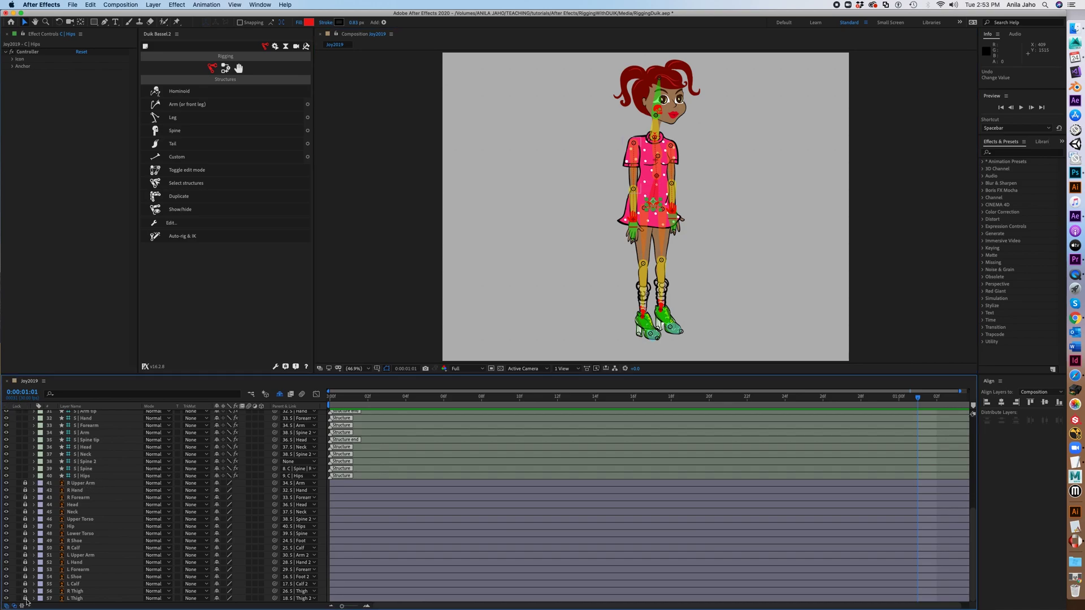
left_click(217, 483)
left_click(217, 484)
left_click(217, 483)
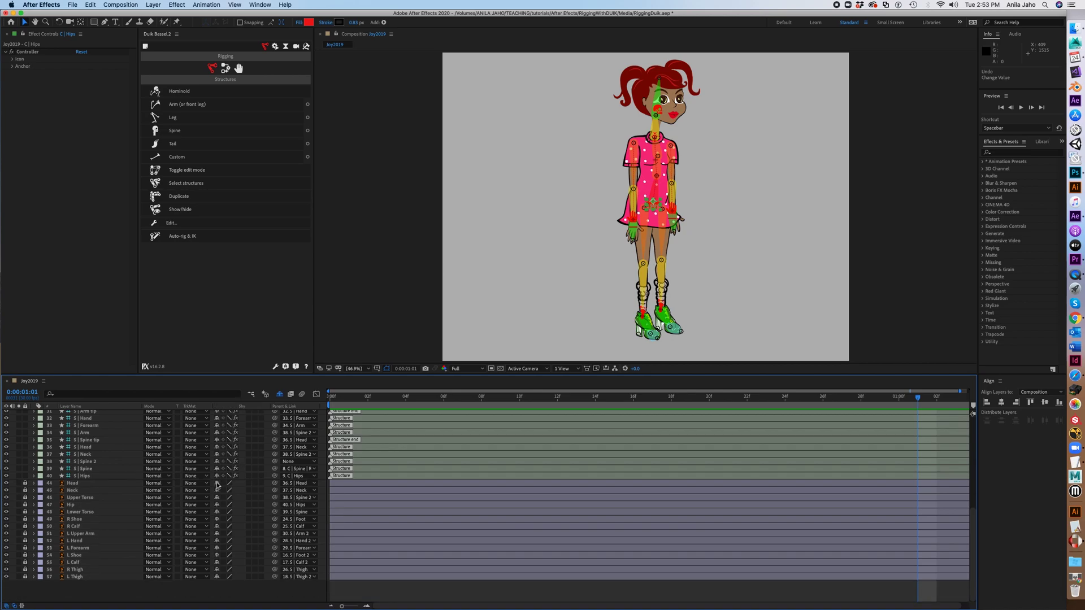
left_click(217, 484)
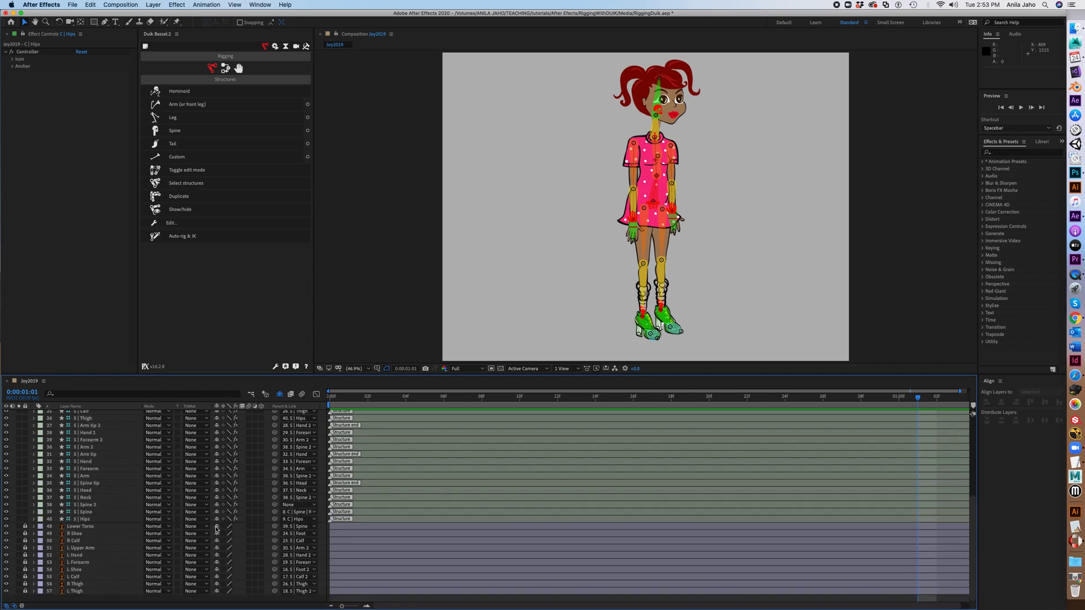
Hide all Duik structures in the composition and lock the S | layers from S | Heel 2 to S | Hips.
scroll(124, 541, "up", 6)
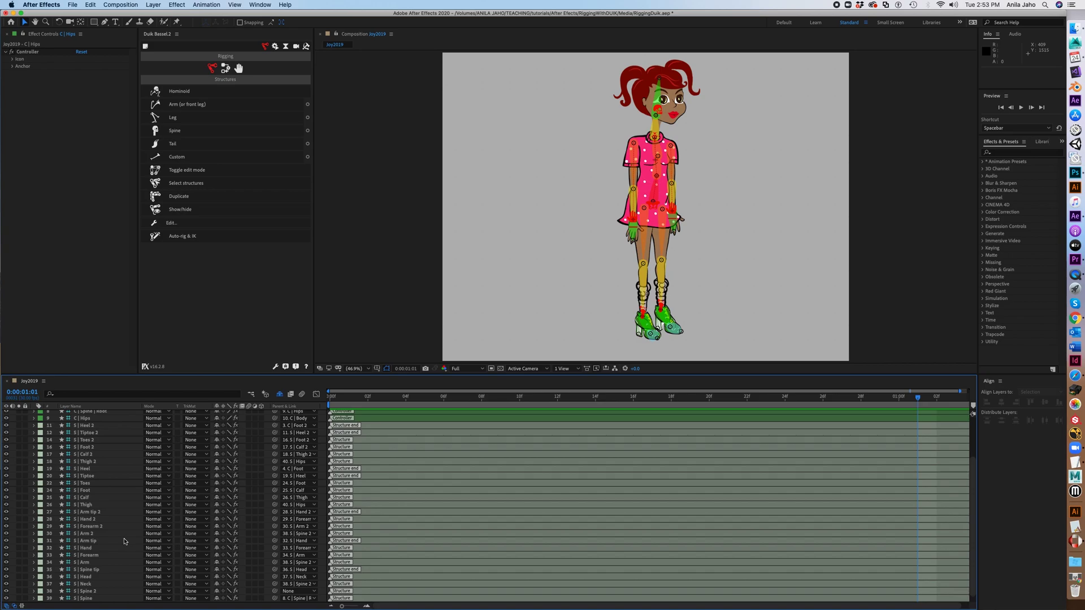
scroll(117, 548, "down", 1)
scroll(421, 333, "up", 1)
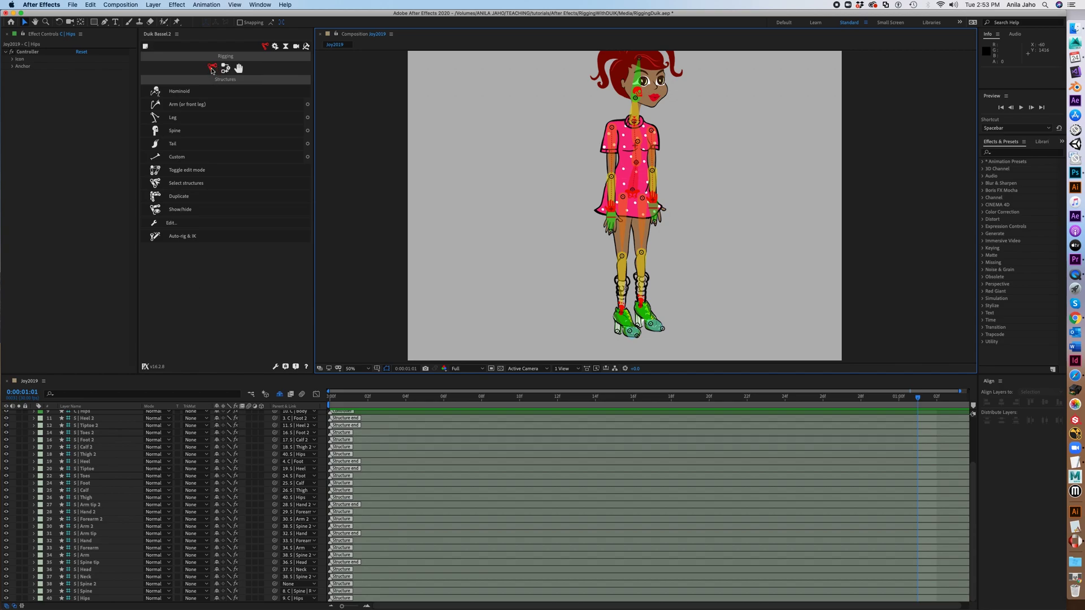
left_click(178, 211)
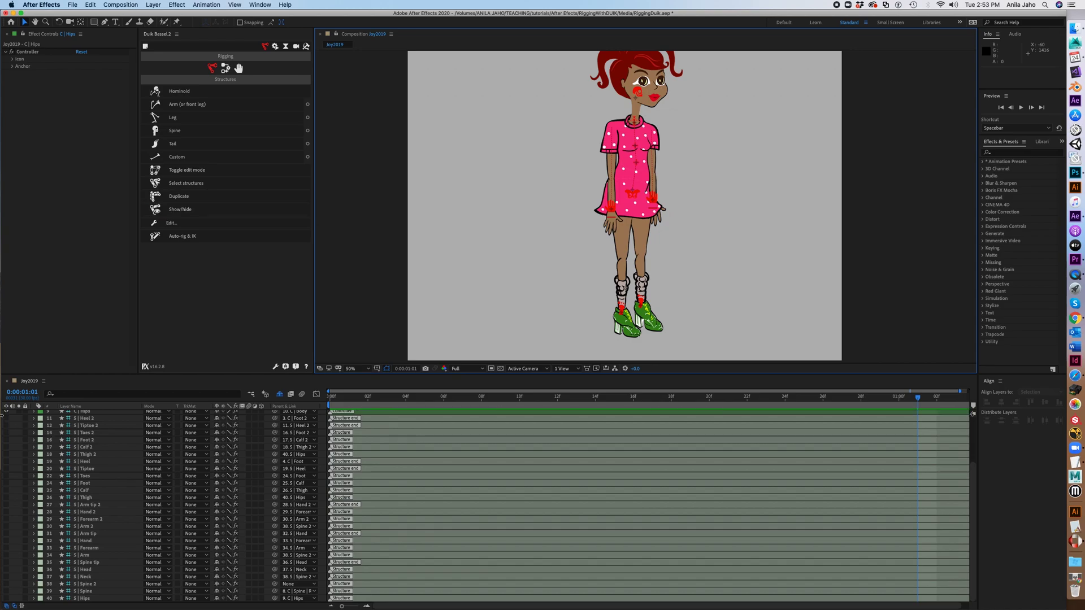
left_click_drag(26, 420, 38, 564)
left_click_drag(36, 609, 29, 609)
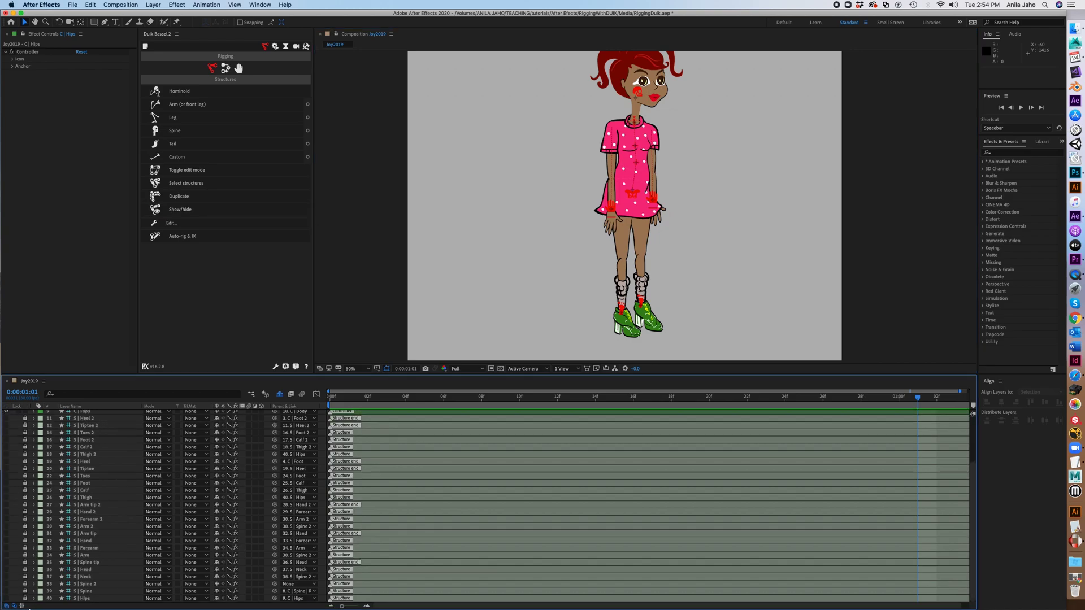
Mark all locked structure layers shy so only the controllers remain in the timeline.
left_click(217, 419)
left_click(217, 419)
left_click(217, 418)
left_click(217, 418)
scroll(217, 421, "up", 5)
left_click(218, 478)
left_click(217, 478)
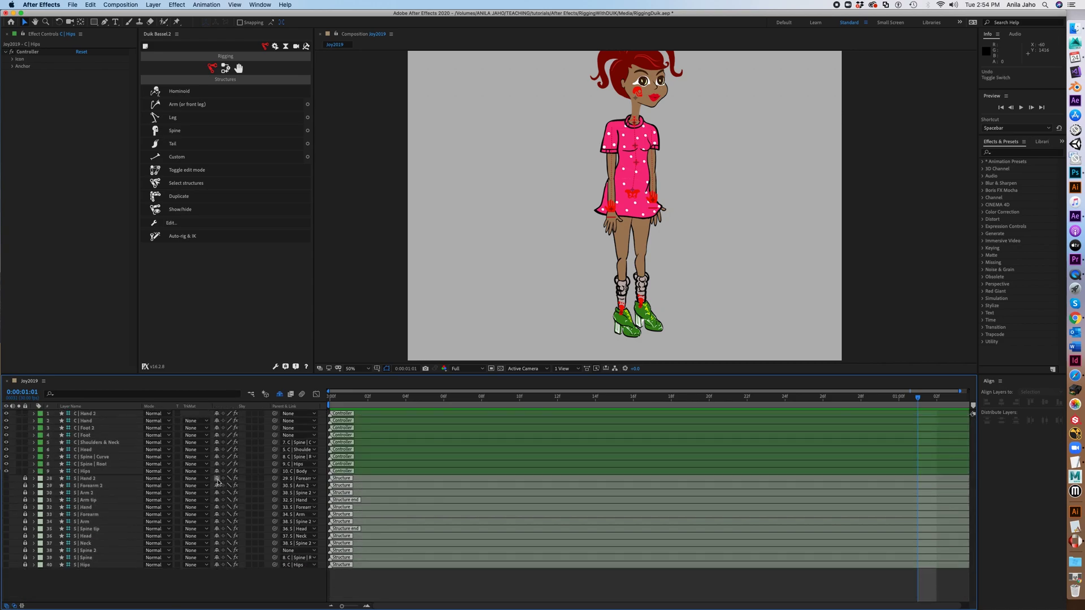
left_click(218, 479)
left_click(218, 478)
left_click(218, 479)
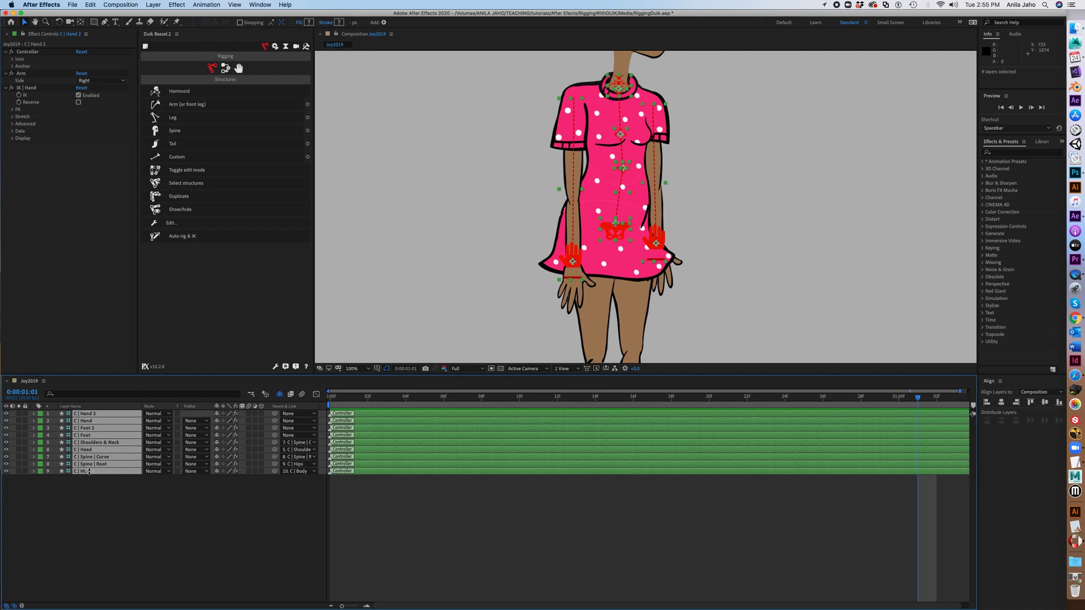
Fit the composition in the viewer, reveal the Position of all selected controllers, and apply Duik's Zero to them.
left_click(356, 369)
left_click(358, 379)
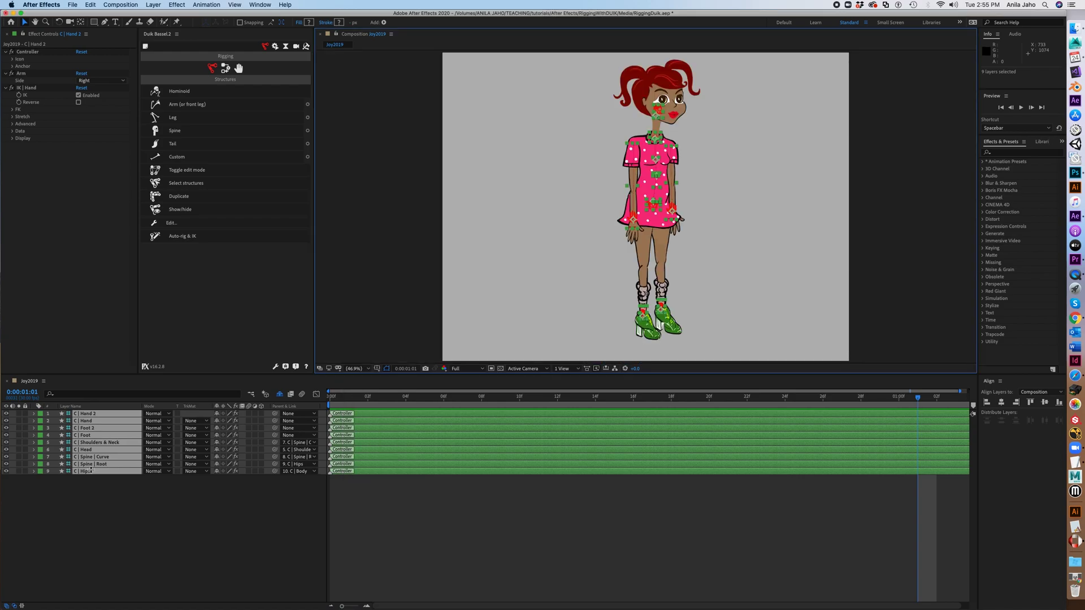
key("p")
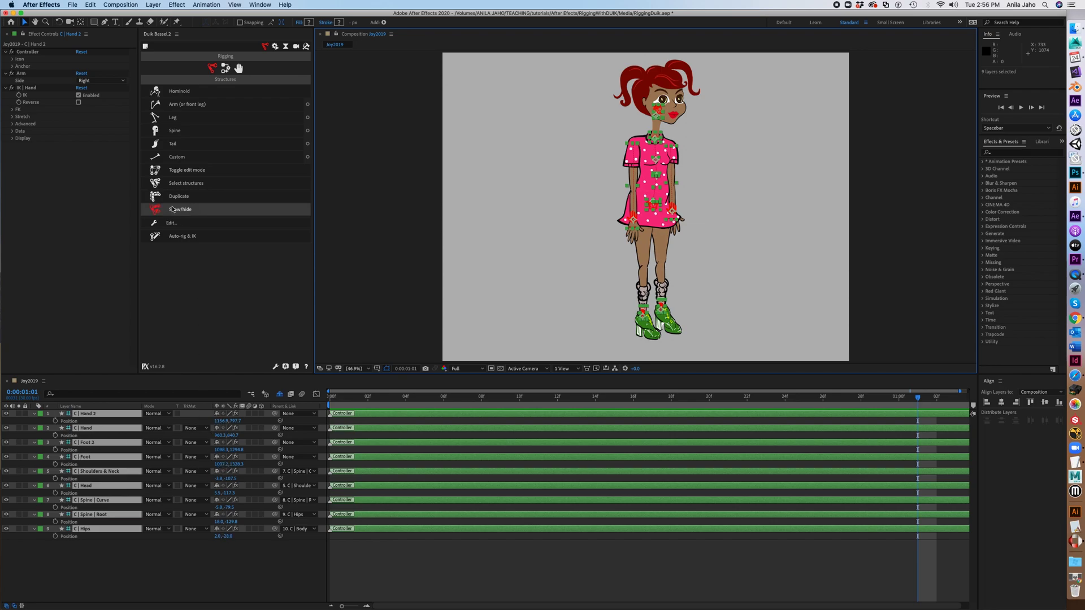
left_click(226, 69)
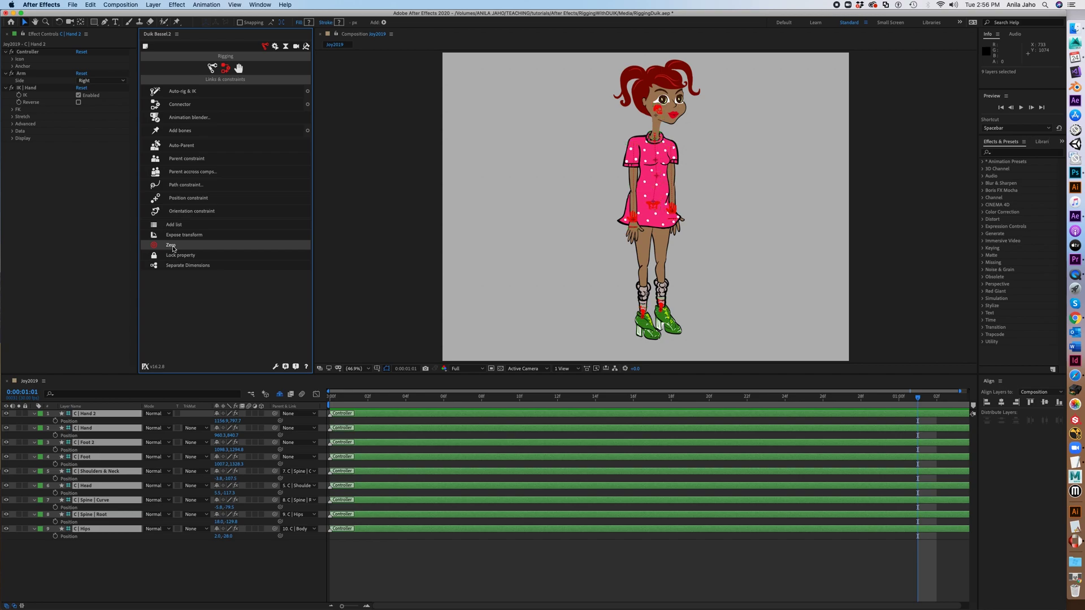
left_click(173, 249)
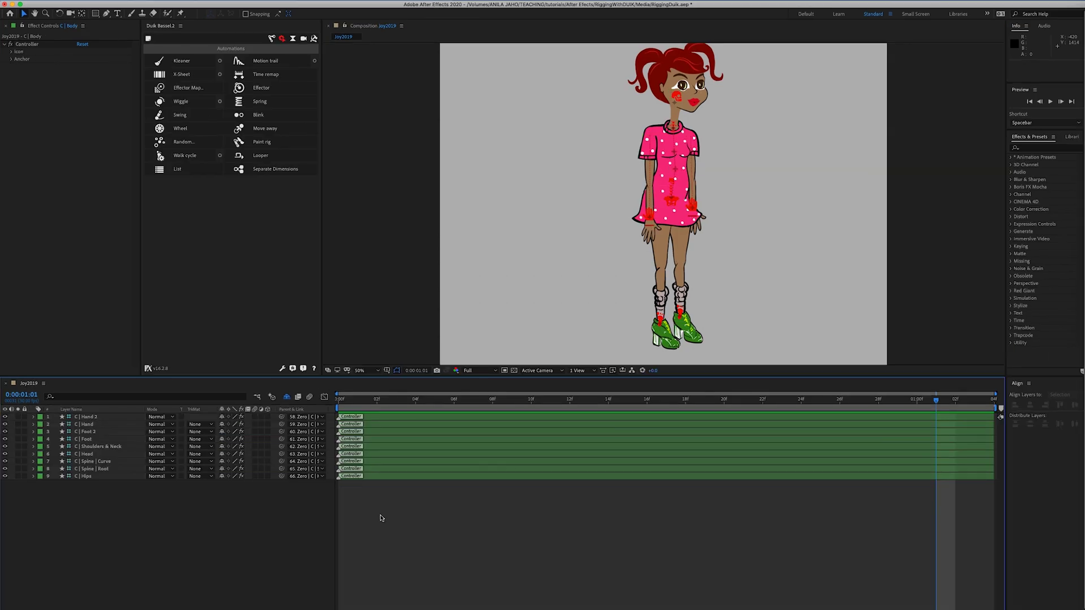
Reveal the shy layers, turn off shy for the C | Body controller, and hide the remaining shy layers again.
left_click(288, 398)
left_click(288, 397)
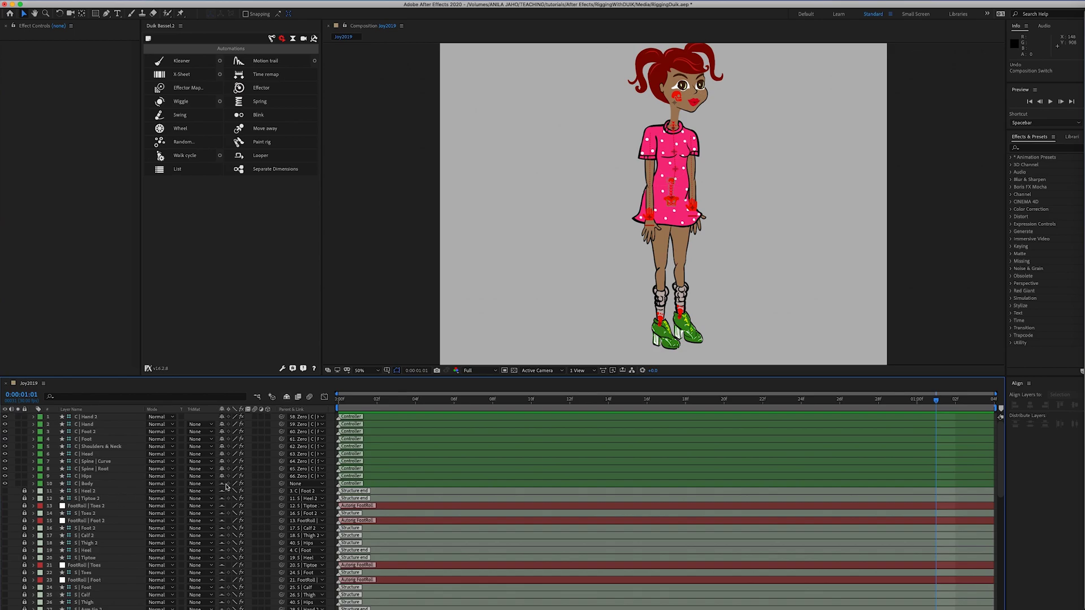
left_click(286, 397)
Apply Duik's Walk cycle to all the controllers, including C | Body, and play the animation preview.
key("ctrl+a")
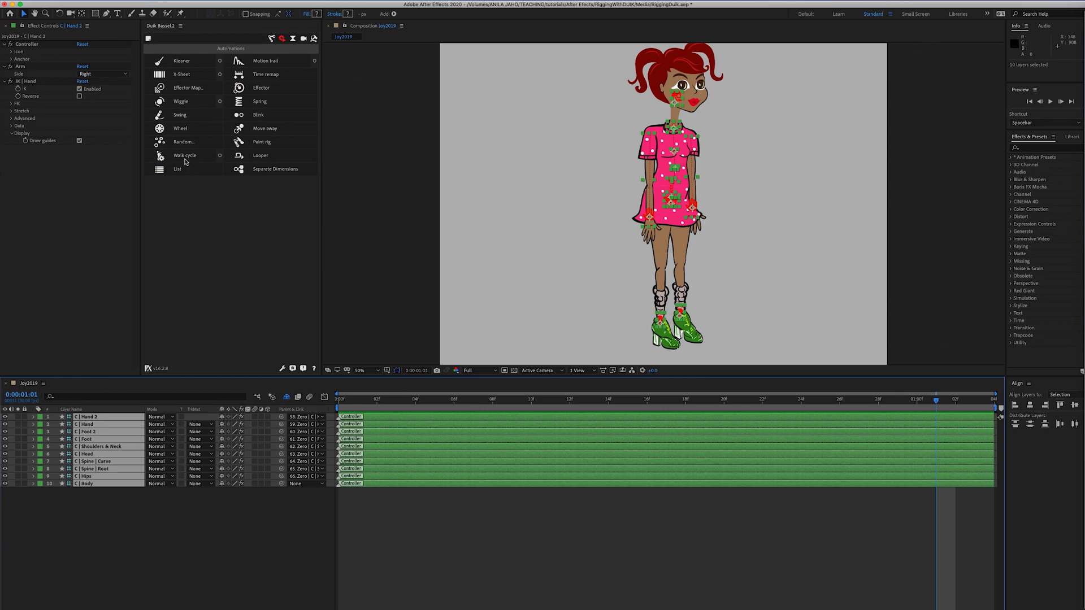
left_click(178, 169)
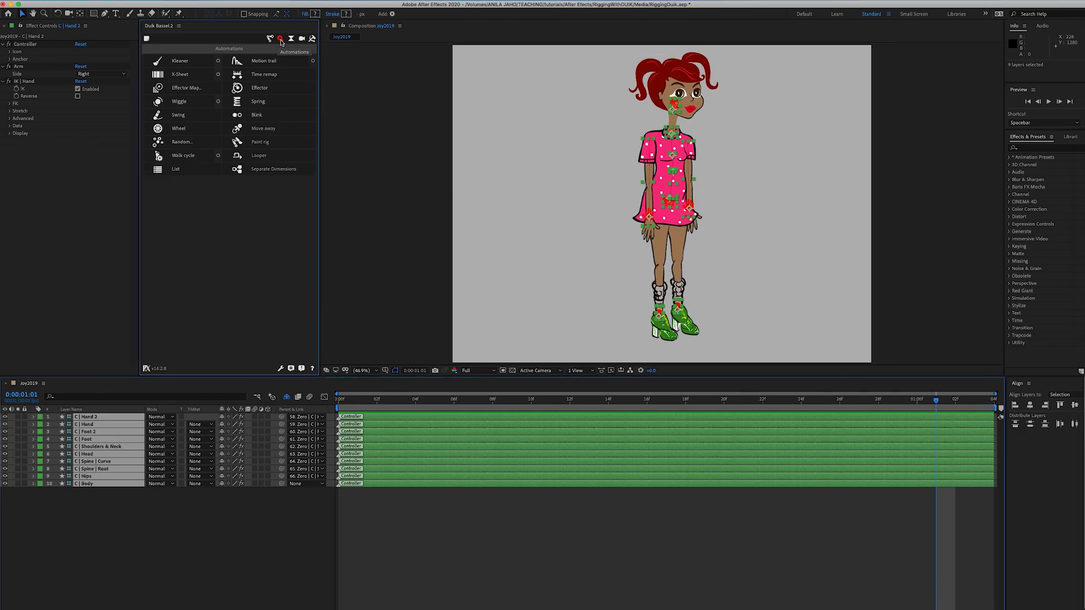
left_click(169, 160)
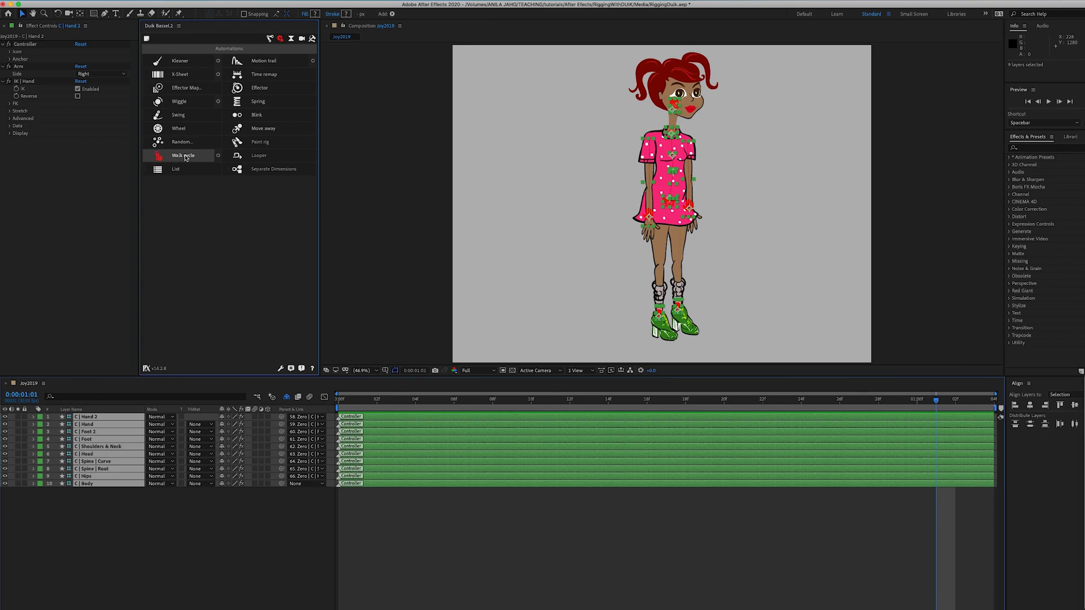
left_click(178, 158)
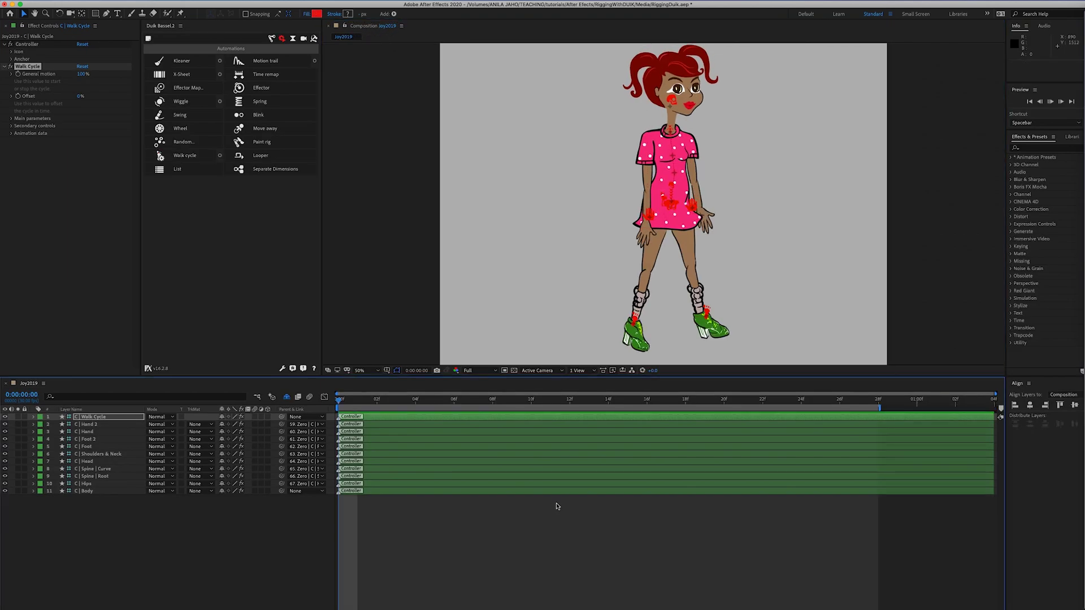
key("space")
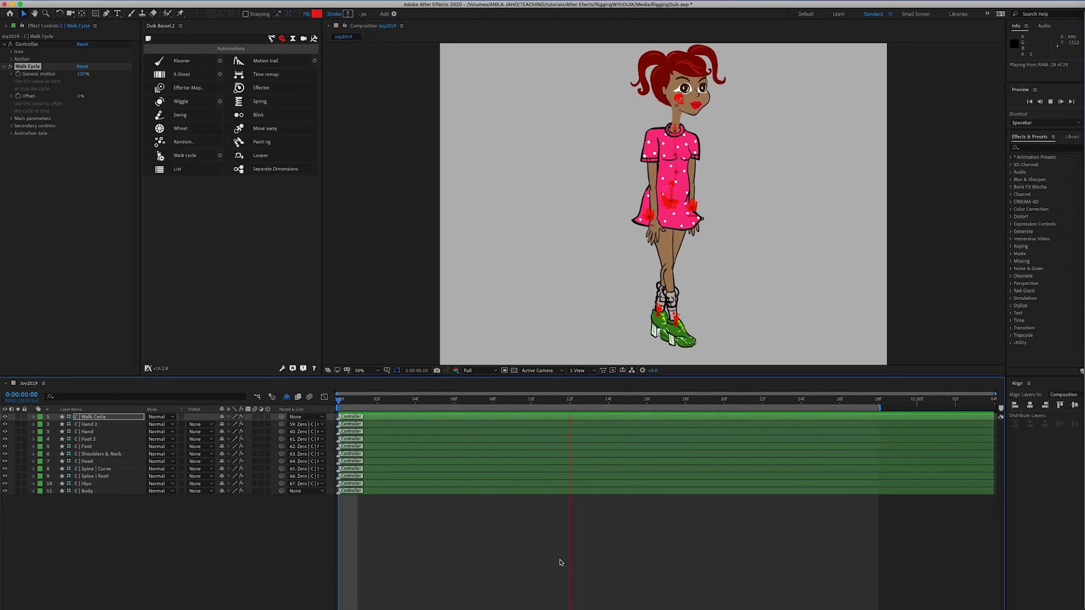